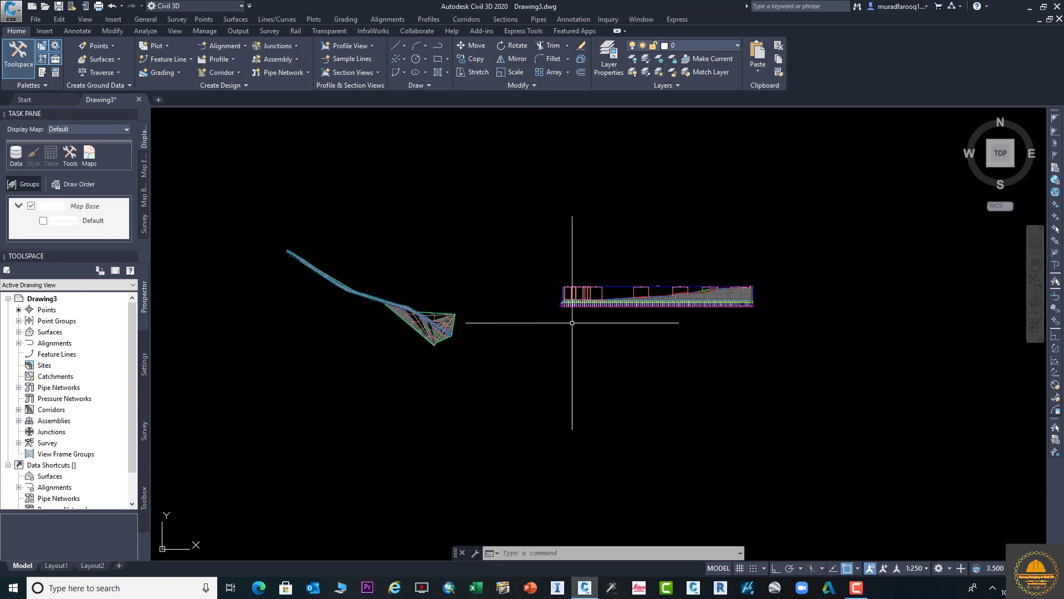
scroll(574, 315, up, 2)
scroll(388, 238, down, 2)
click(224, 195)
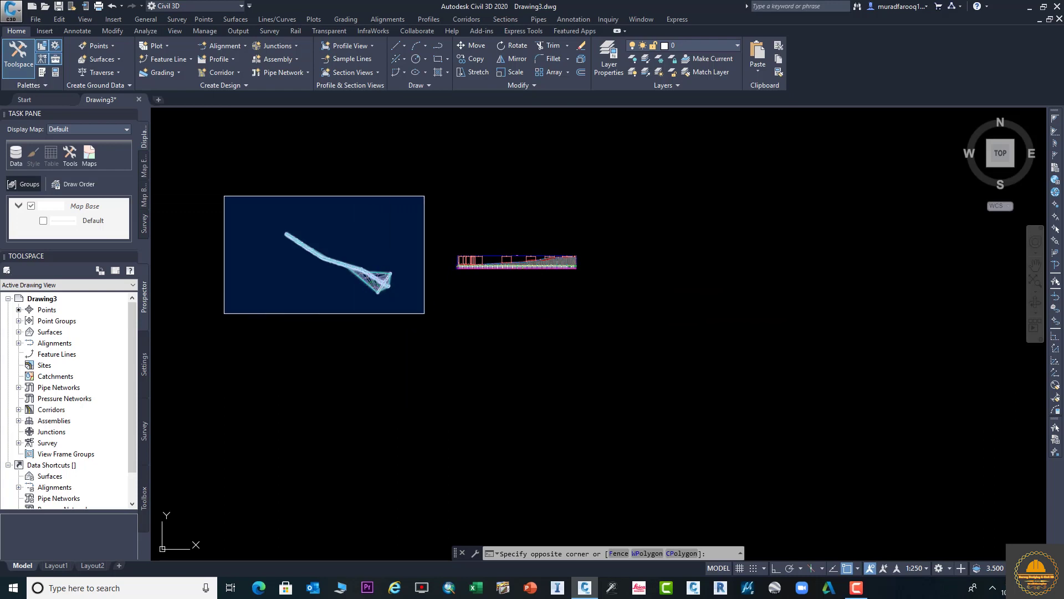
click(423, 314)
click(439, 229)
click(542, 296)
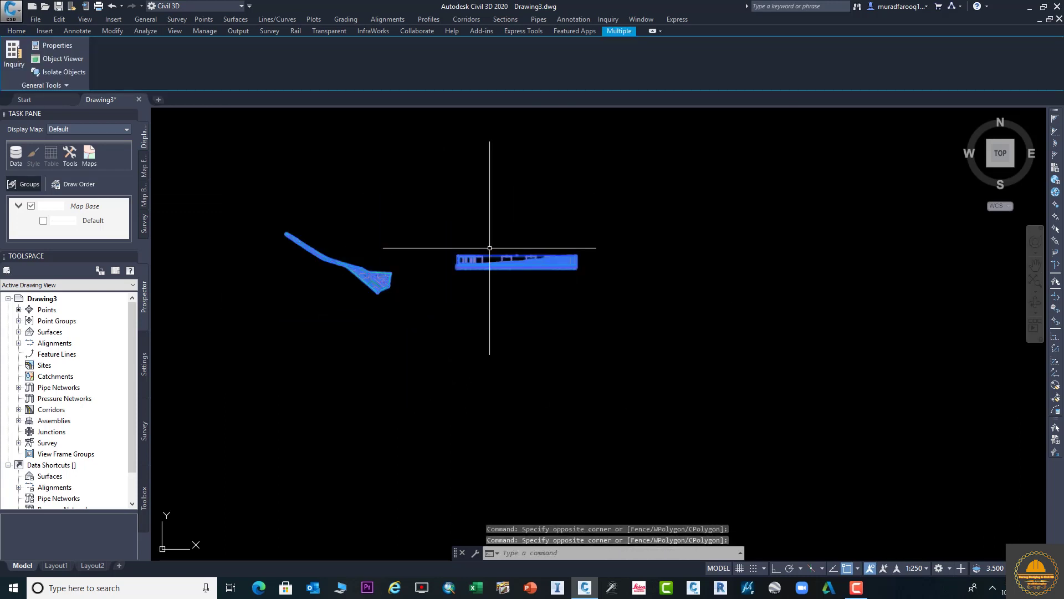
key(Escape)
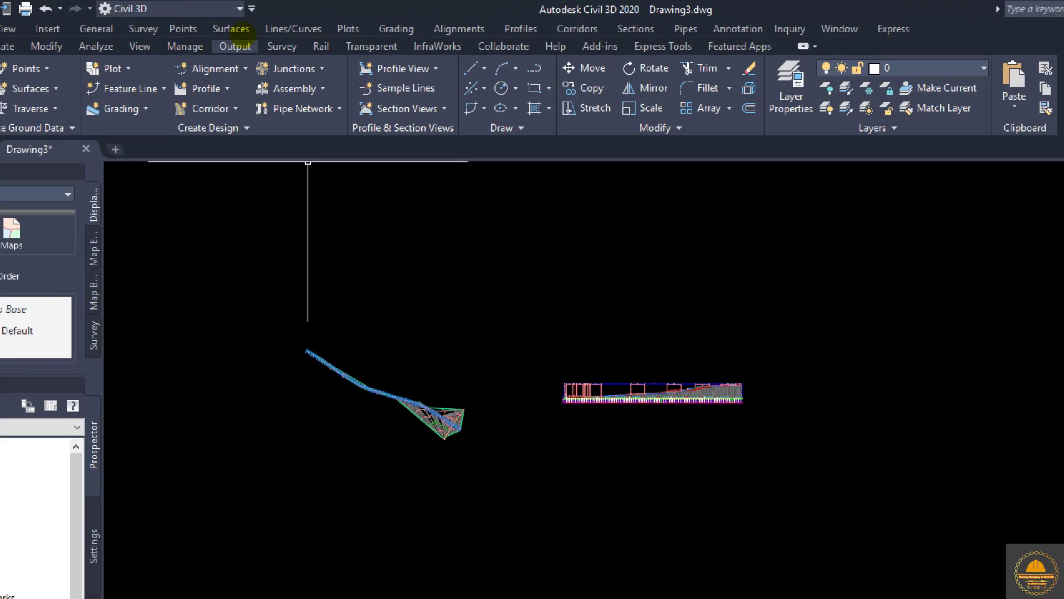
Start creating view frames for Alignment - ABC with the automatic chainage range
click(230, 31)
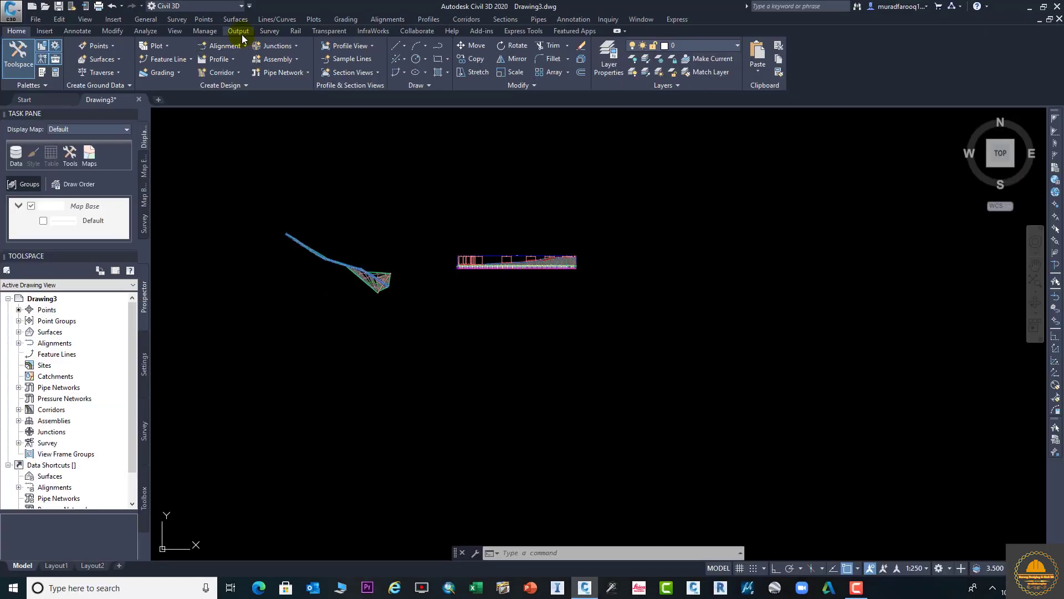
click(240, 49)
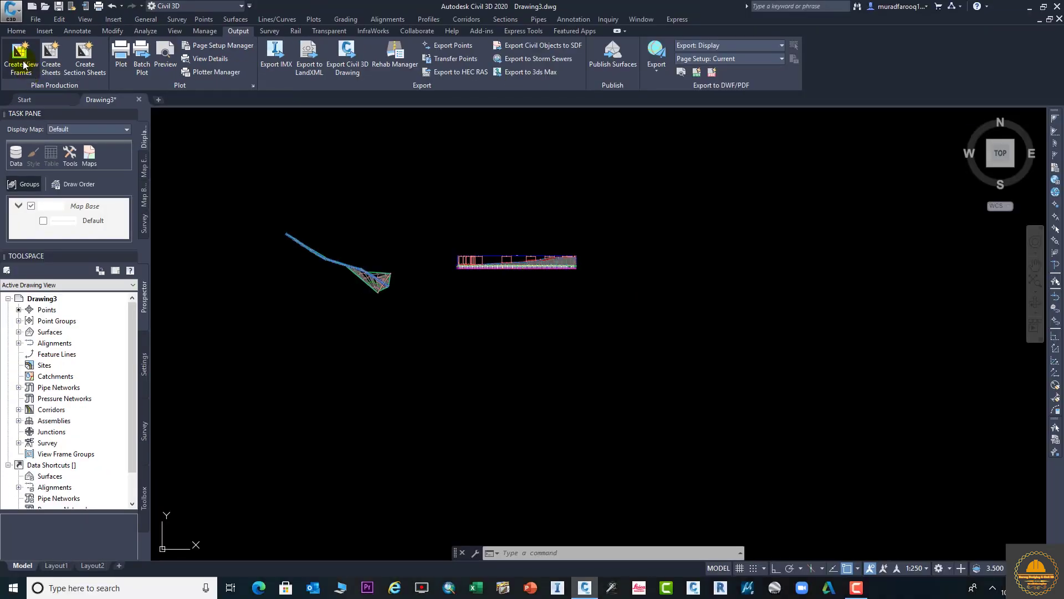
click(16, 65)
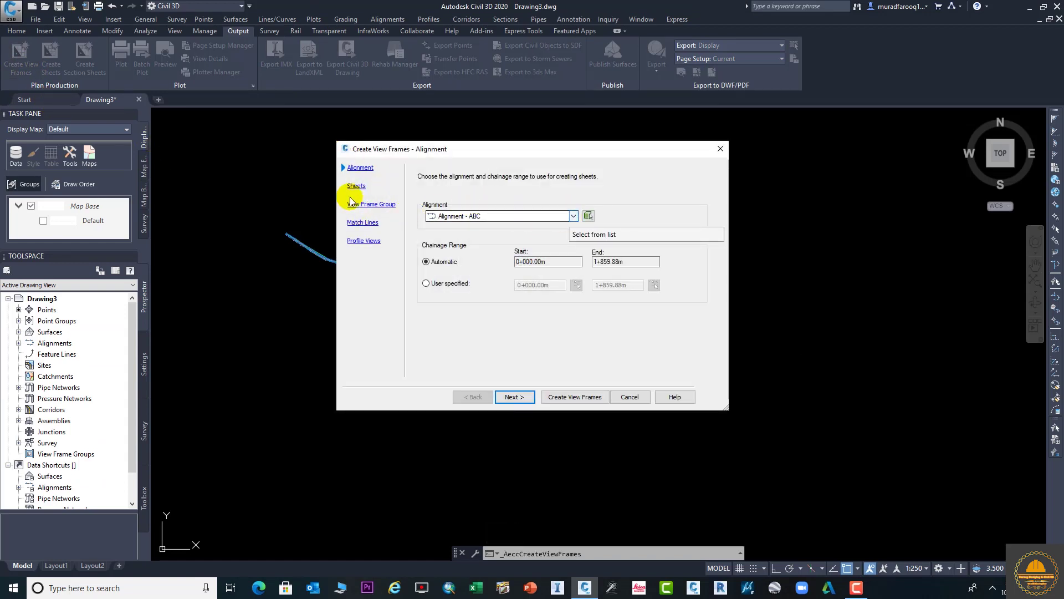
click(571, 217)
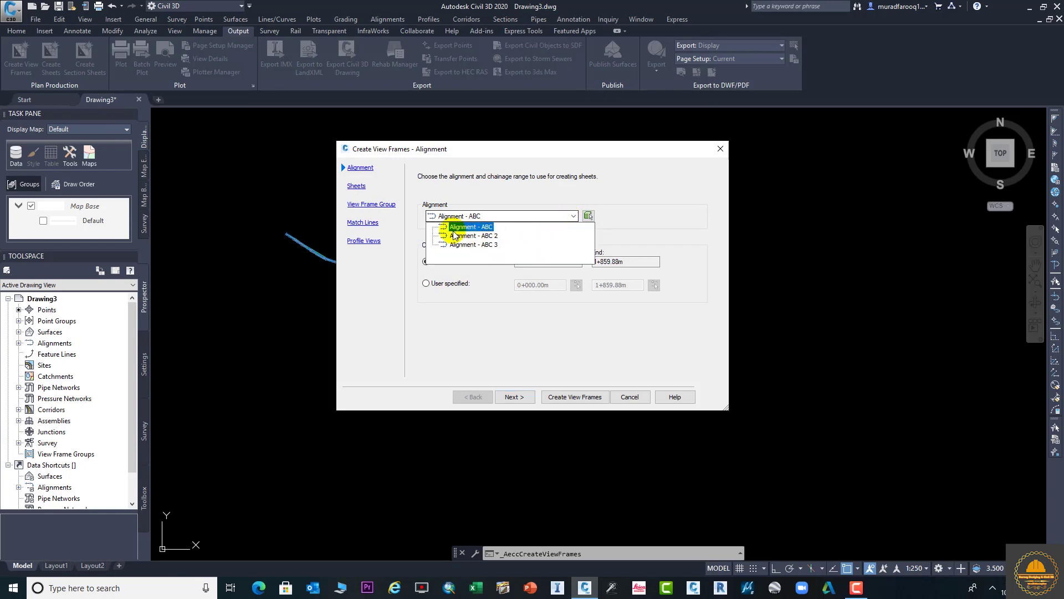
click(487, 229)
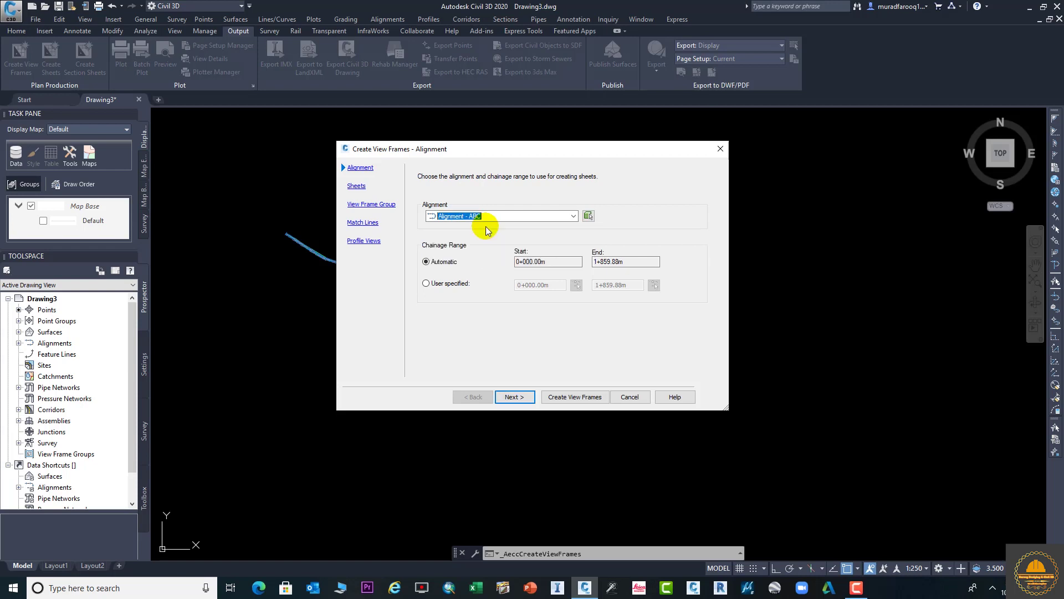
click(435, 281)
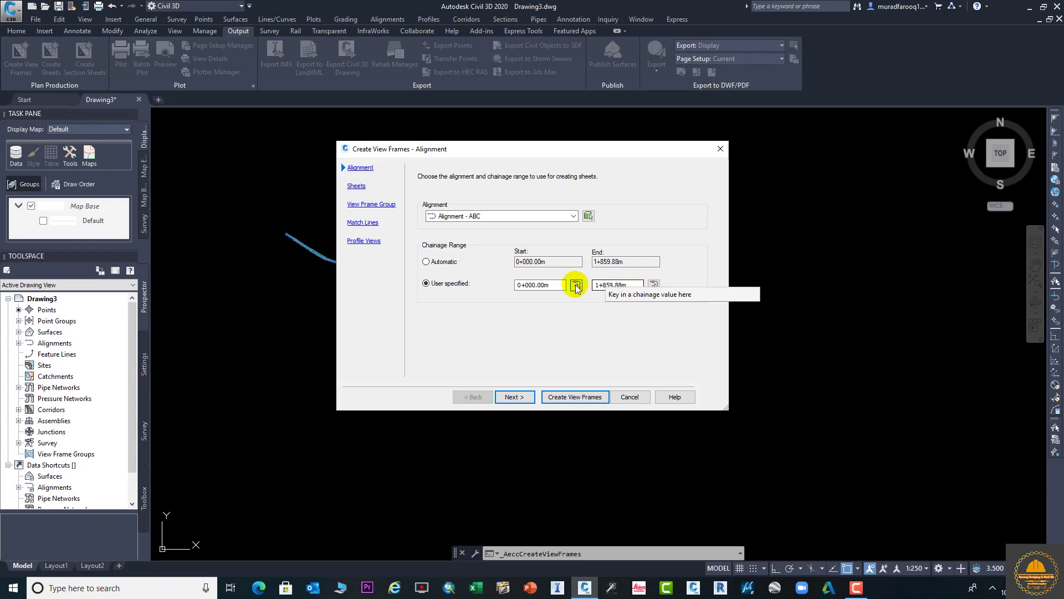
click(447, 264)
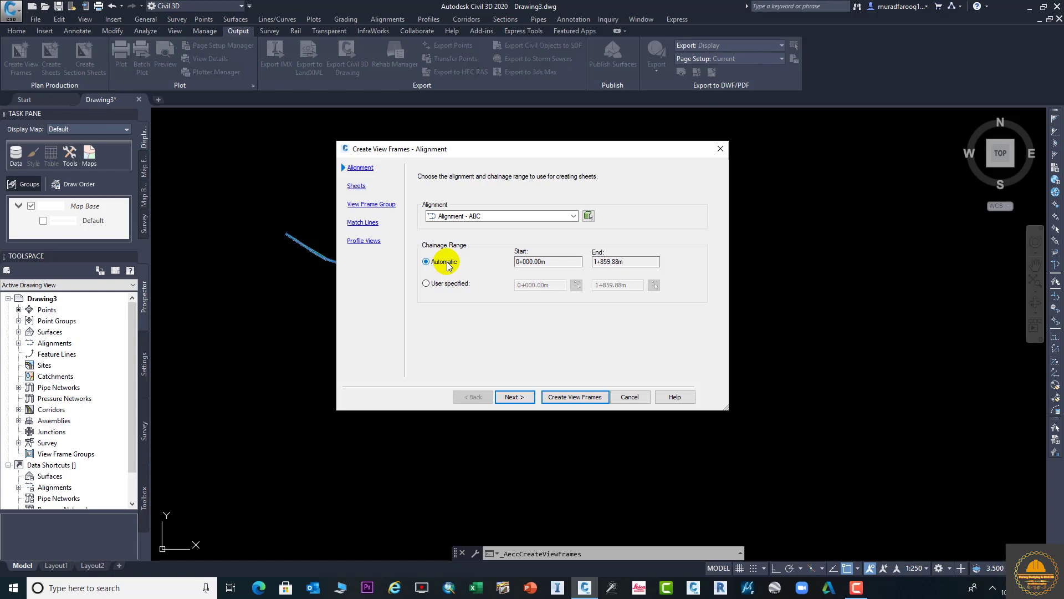
click(514, 397)
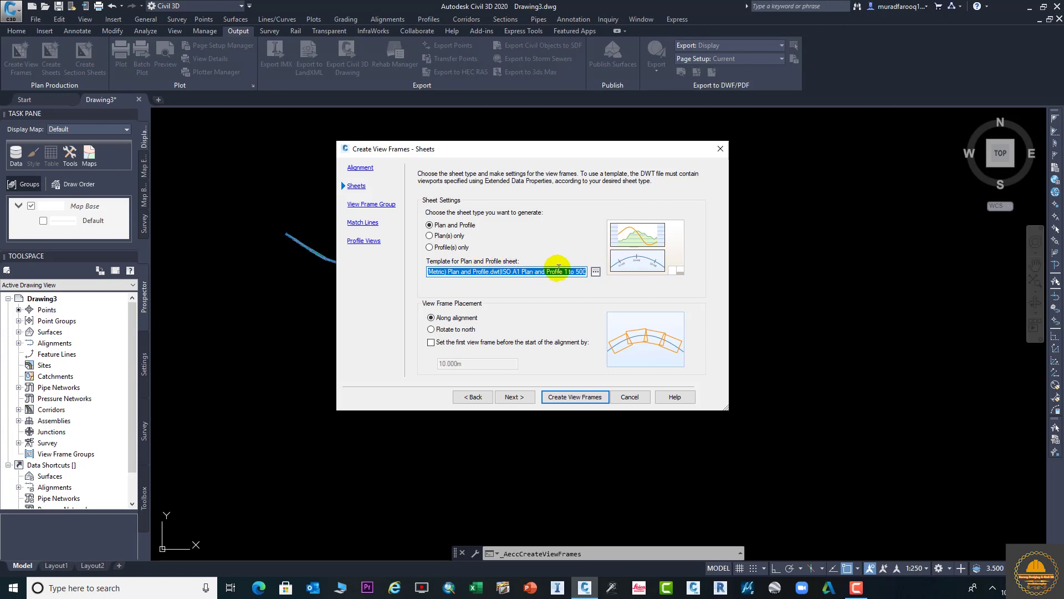
Choose Civil 3D (Metric) Plan and Profile.dwt from the Plan Production folder as the Plan and Profile sheet template
click(596, 272)
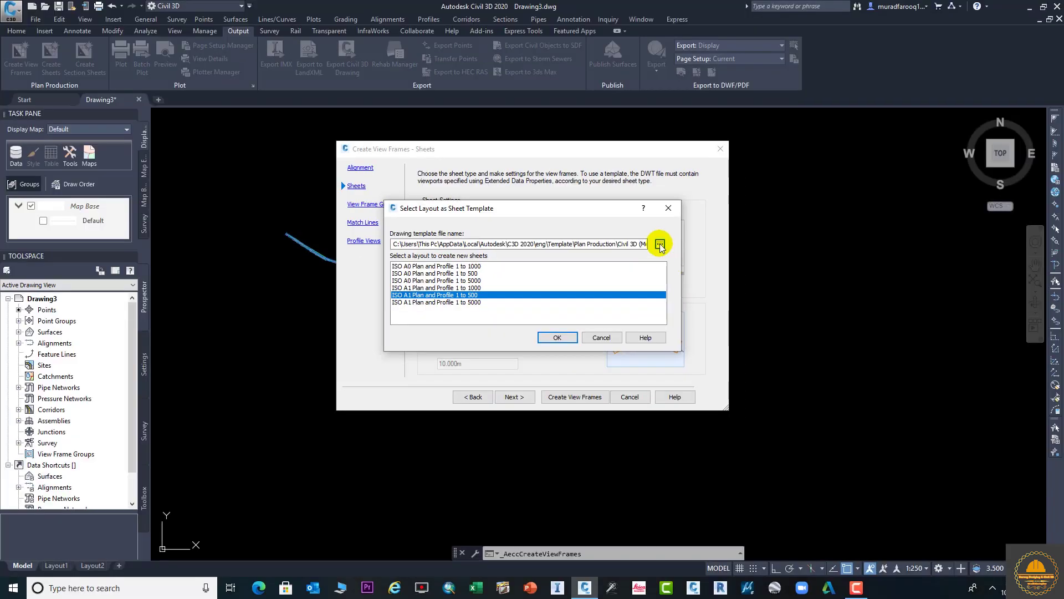
click(660, 244)
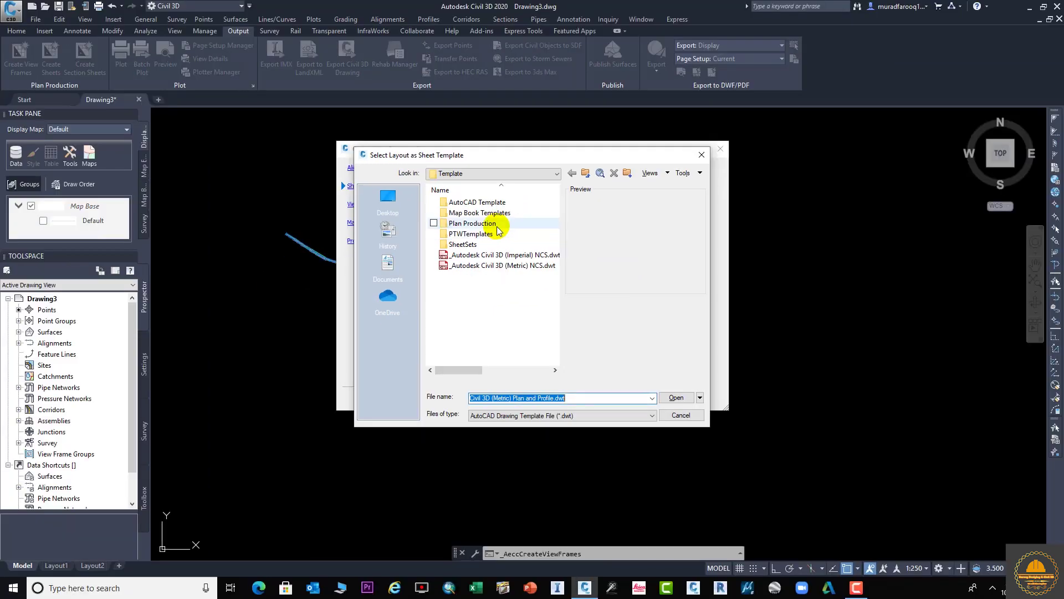
click(491, 231)
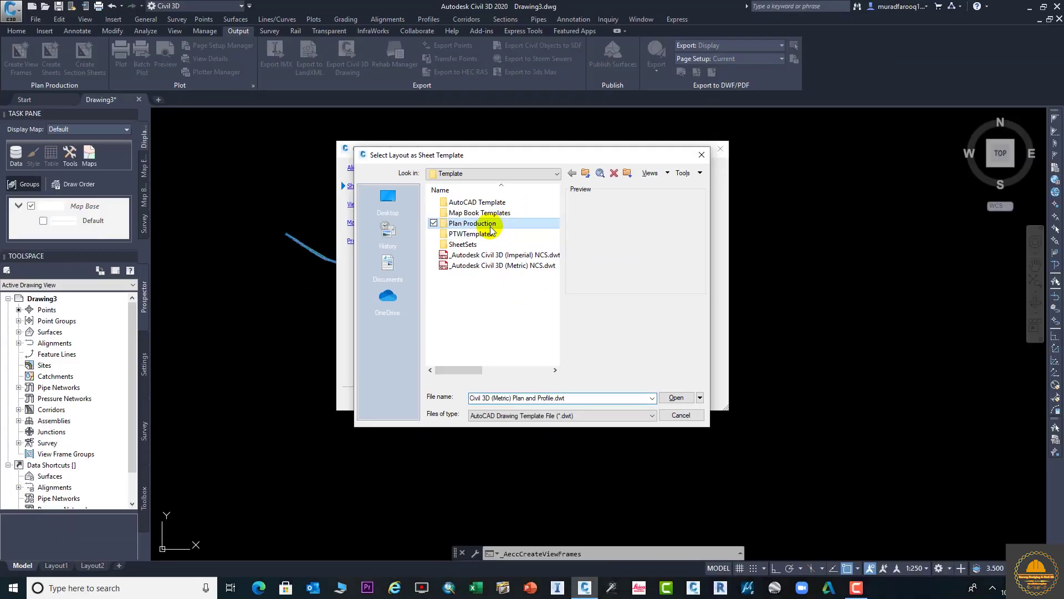
double_click(491, 232)
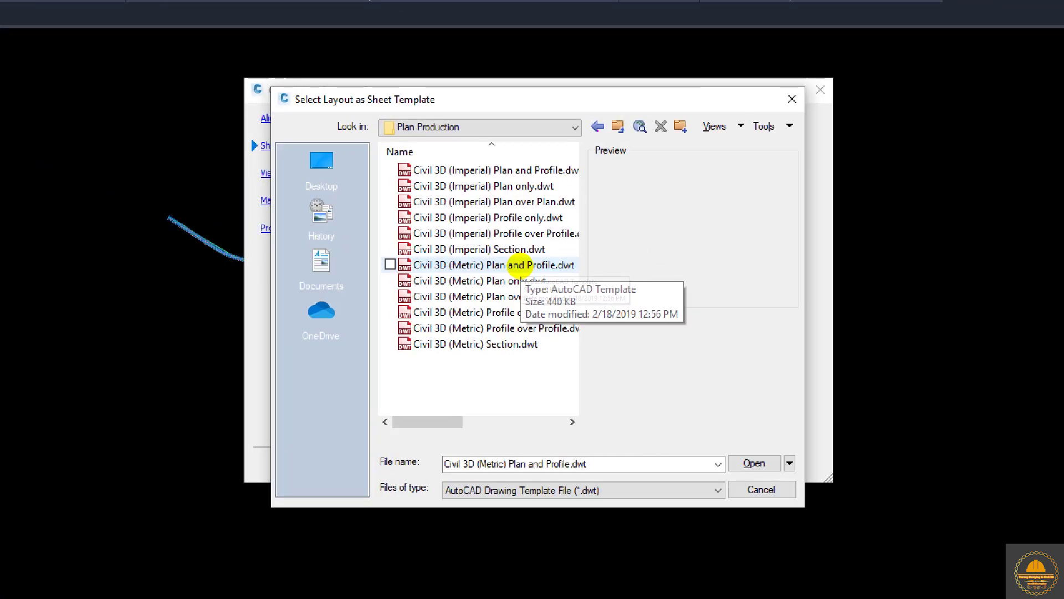
drag(388, 255, 554, 271)
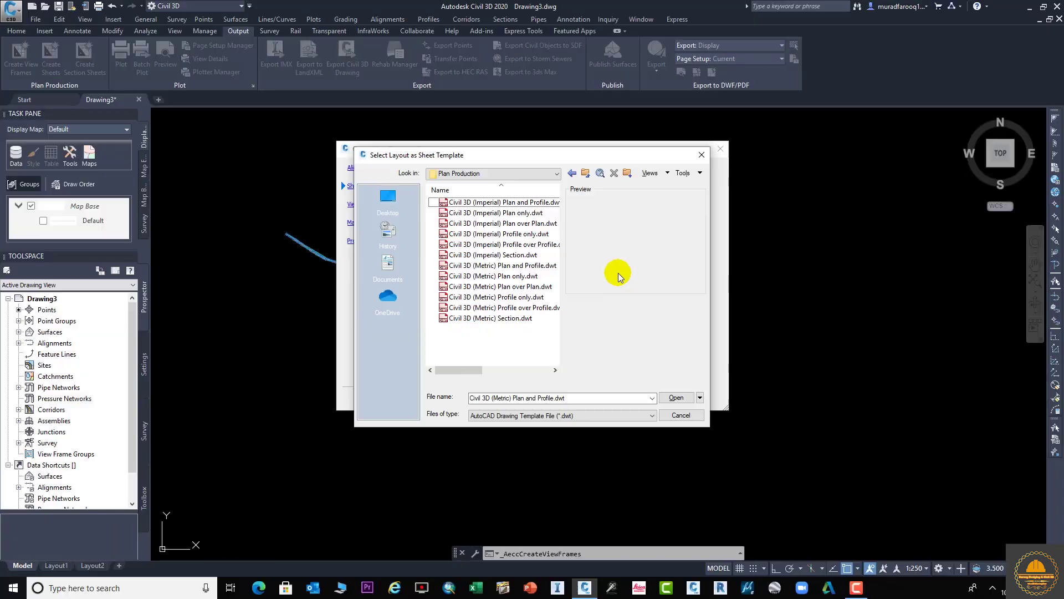
click(515, 267)
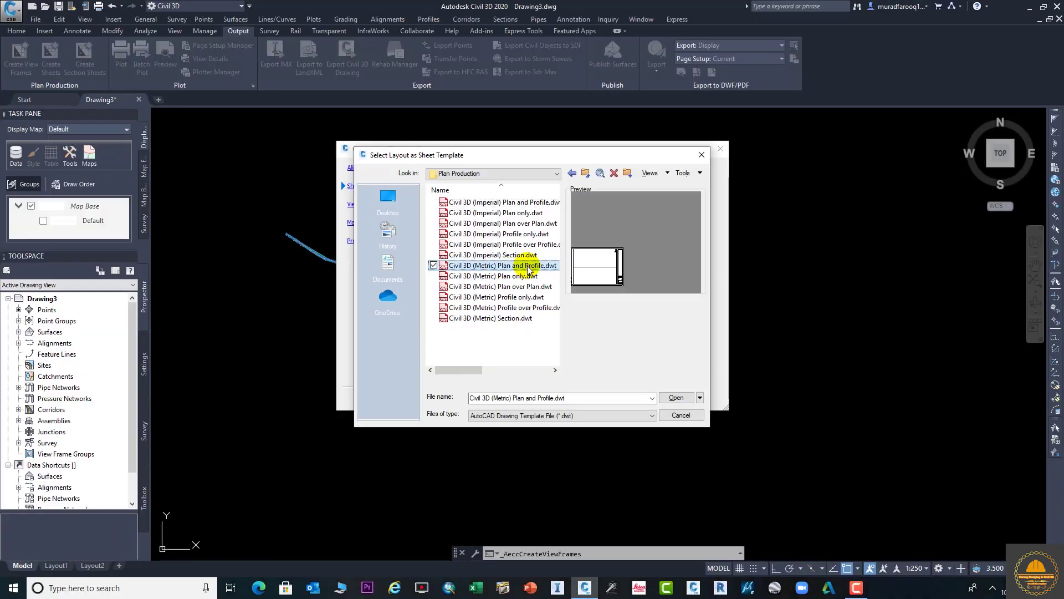
click(675, 398)
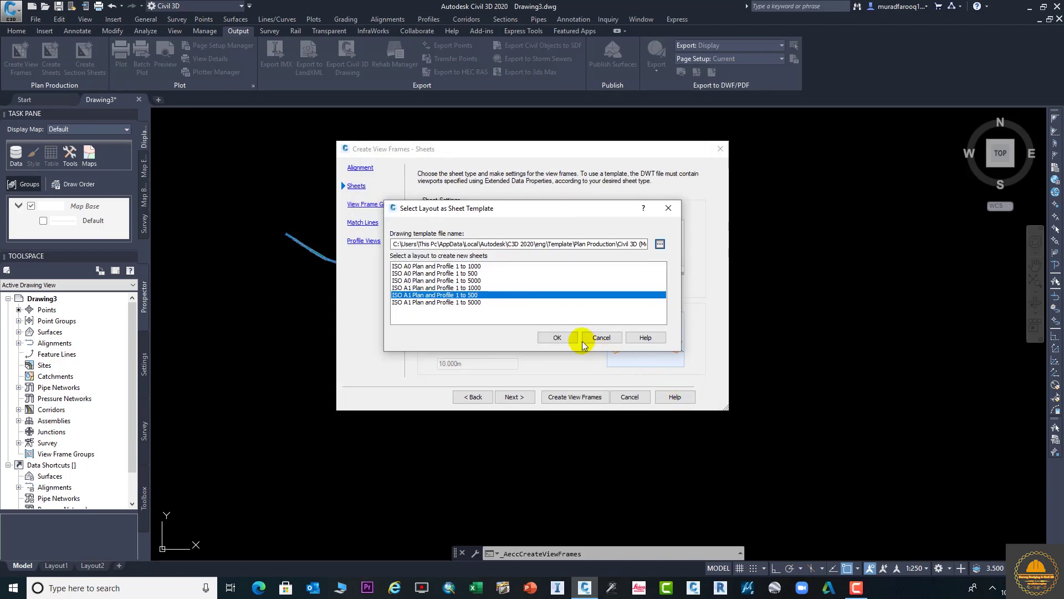
Use the ISO A0 Plan and Profile 1 to 500 layout and place the view frames along the alignment
click(481, 288)
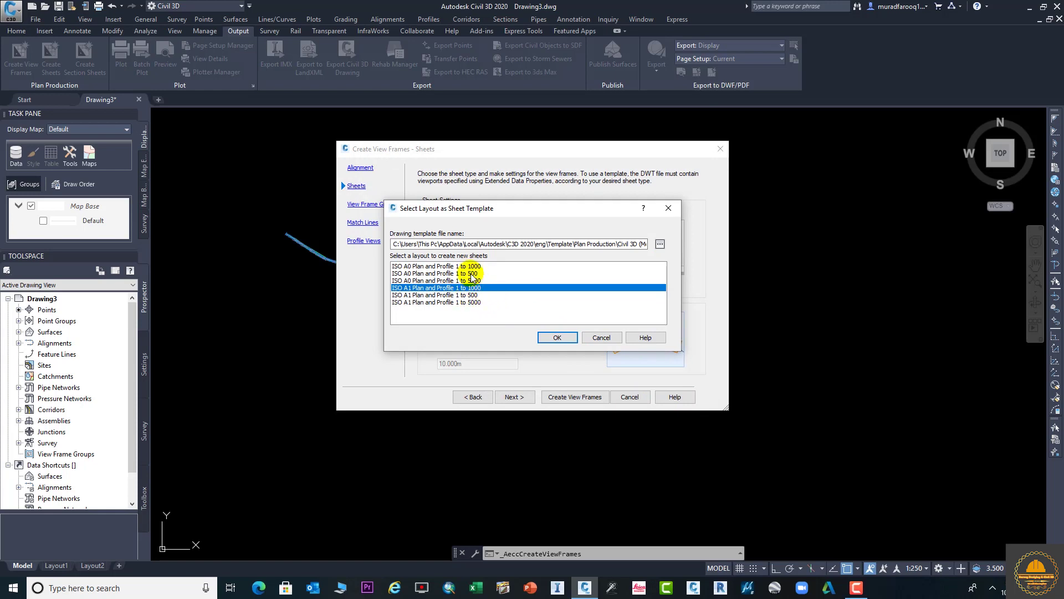
click(472, 274)
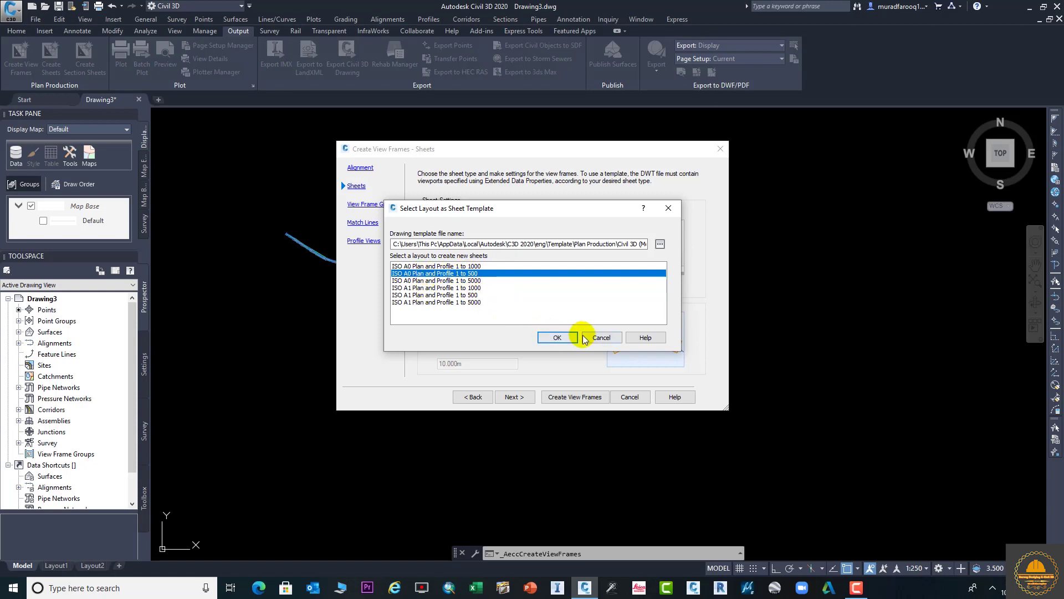
click(556, 338)
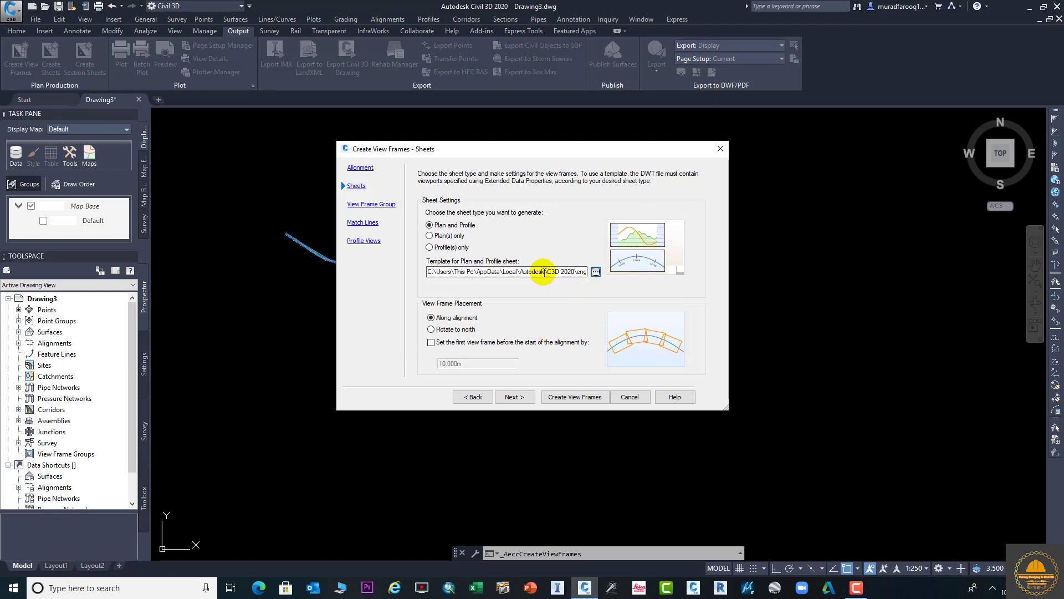
click(464, 330)
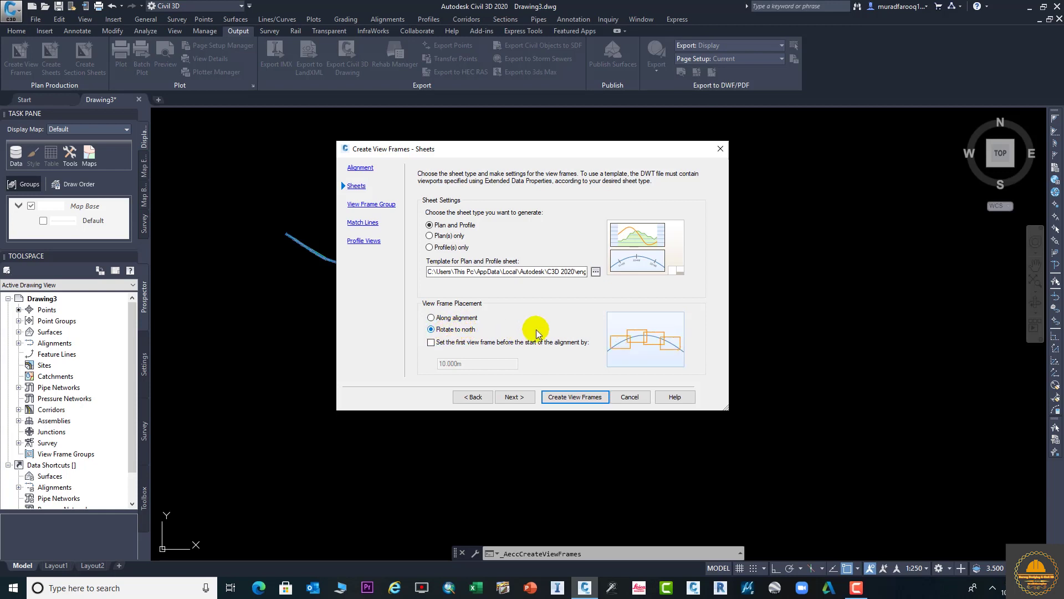
click(464, 319)
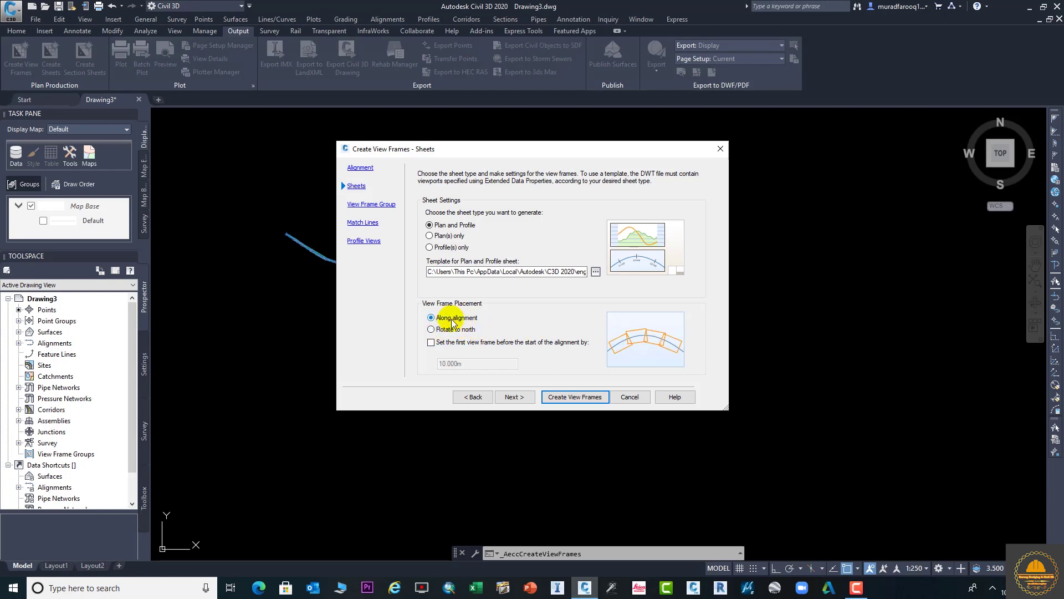
click(518, 396)
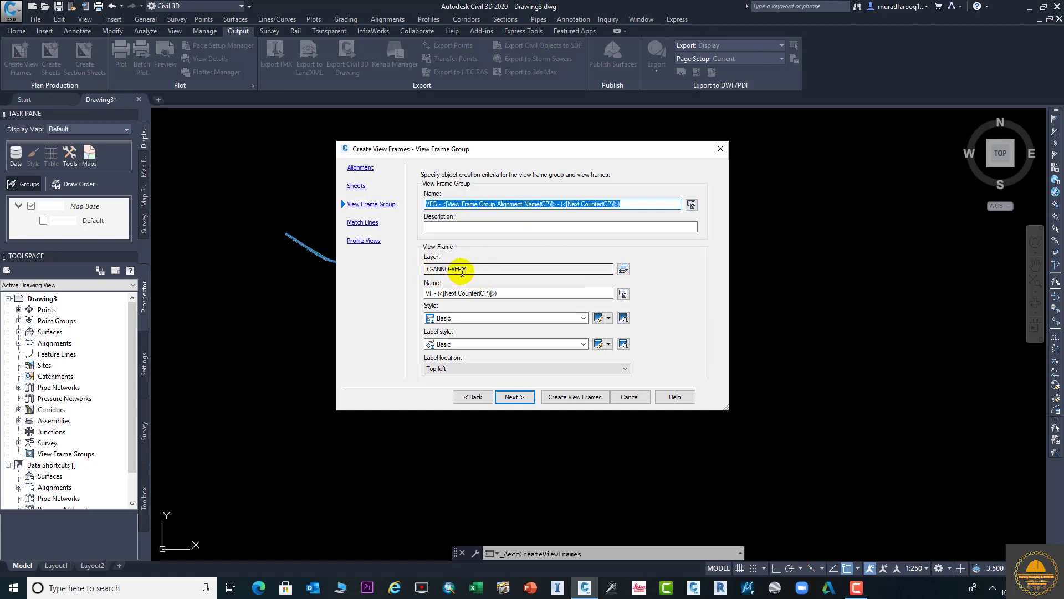
Set the view frame style and label style to Basic with labels at Top left, and accept the default match line settings
double_click(566, 320)
click(527, 344)
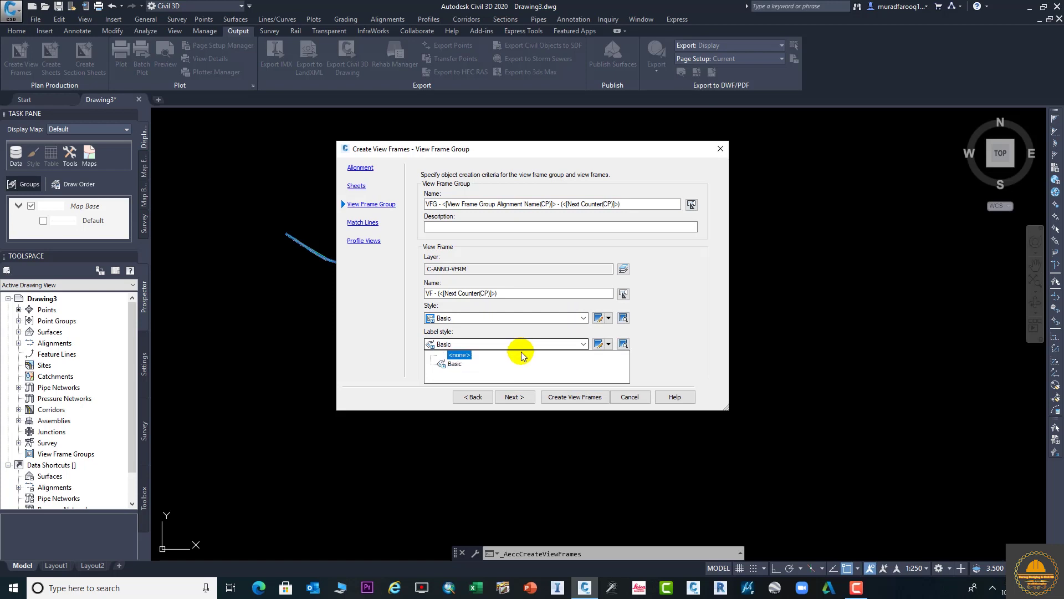
click(496, 323)
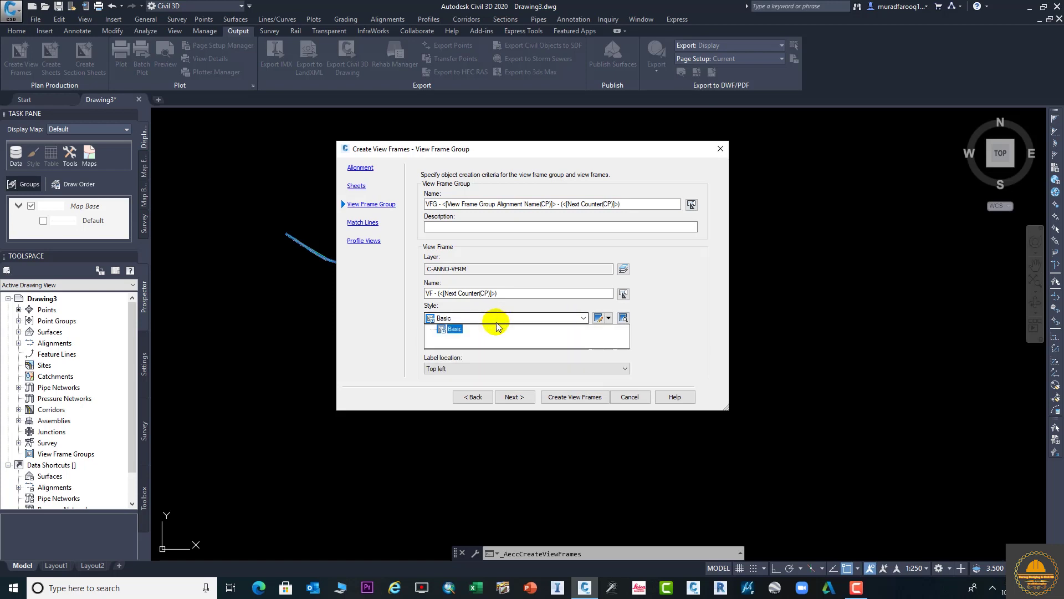
click(493, 328)
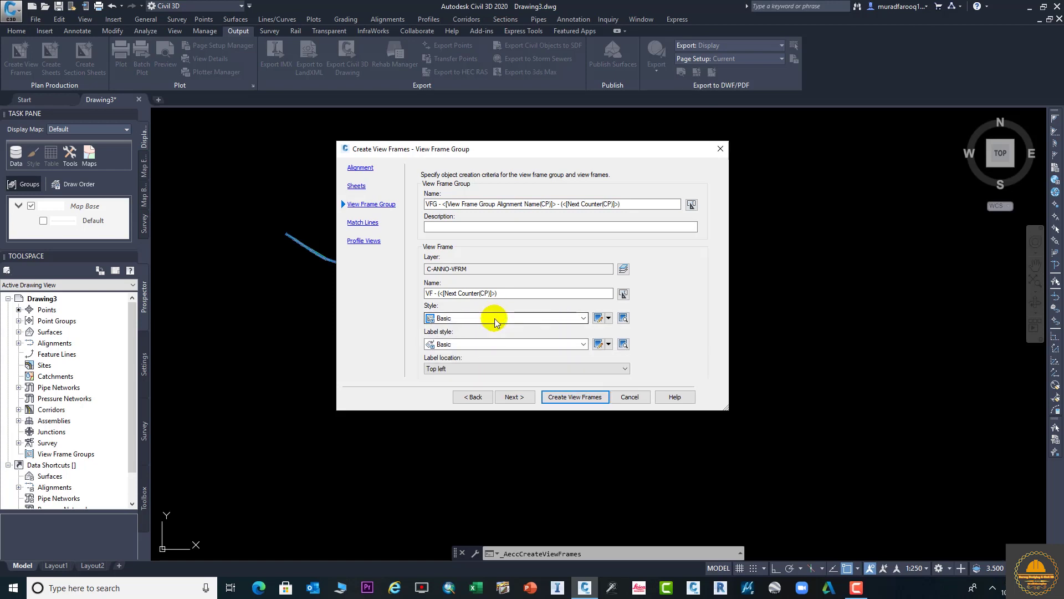
click(513, 350)
click(490, 356)
click(501, 371)
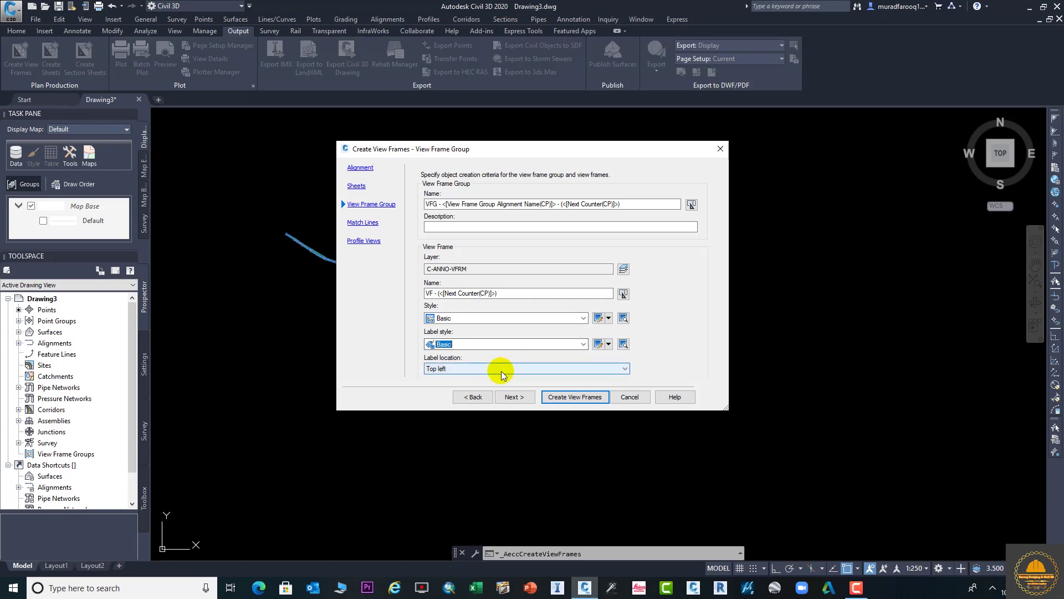
click(501, 370)
click(514, 398)
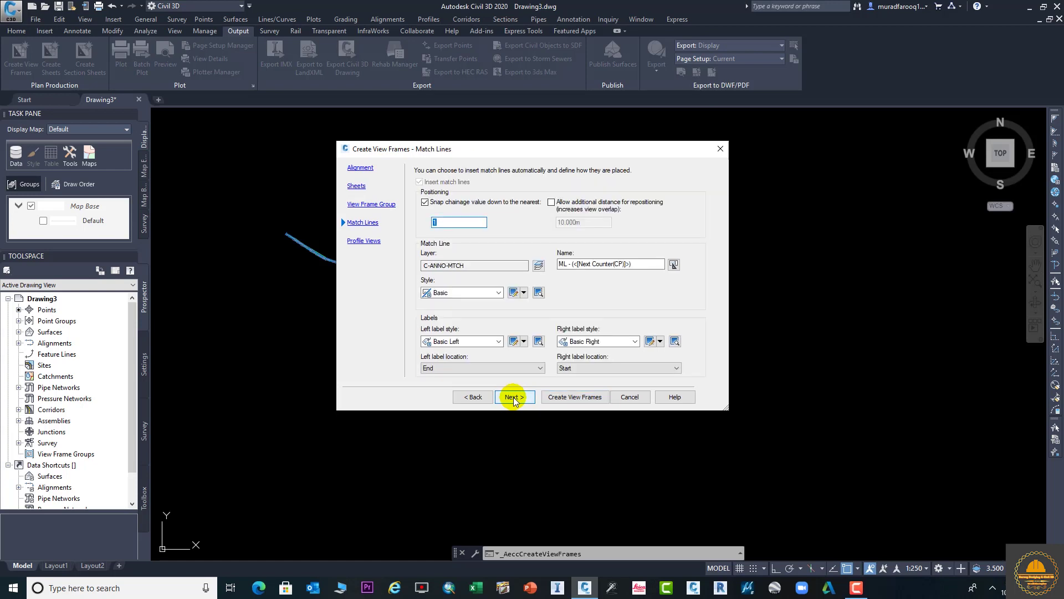
click(513, 397)
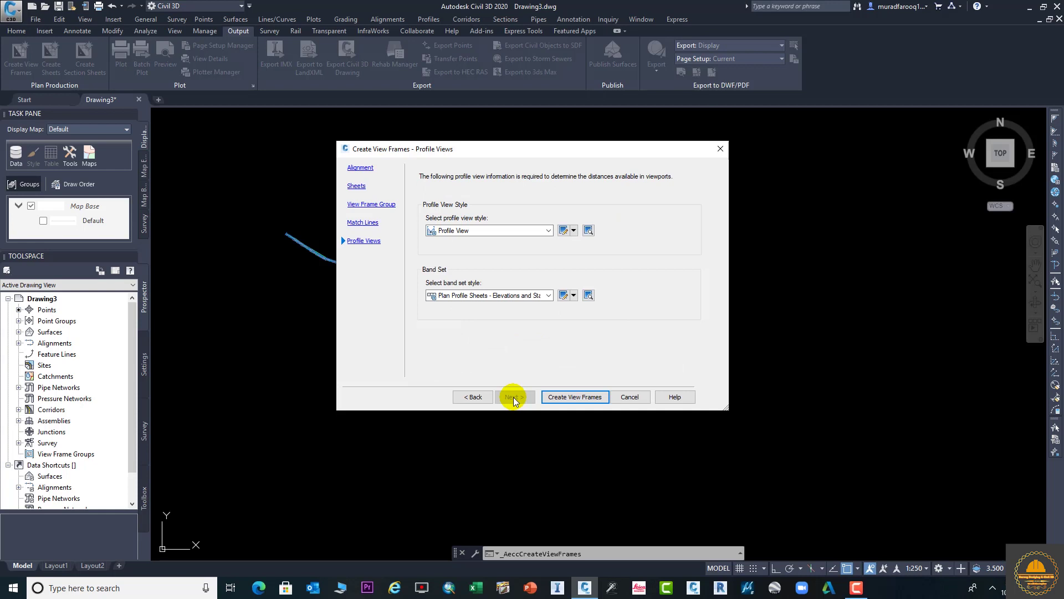
Review the view frame settings from the alignment and sheet choices through the match lines and profile views
click(475, 397)
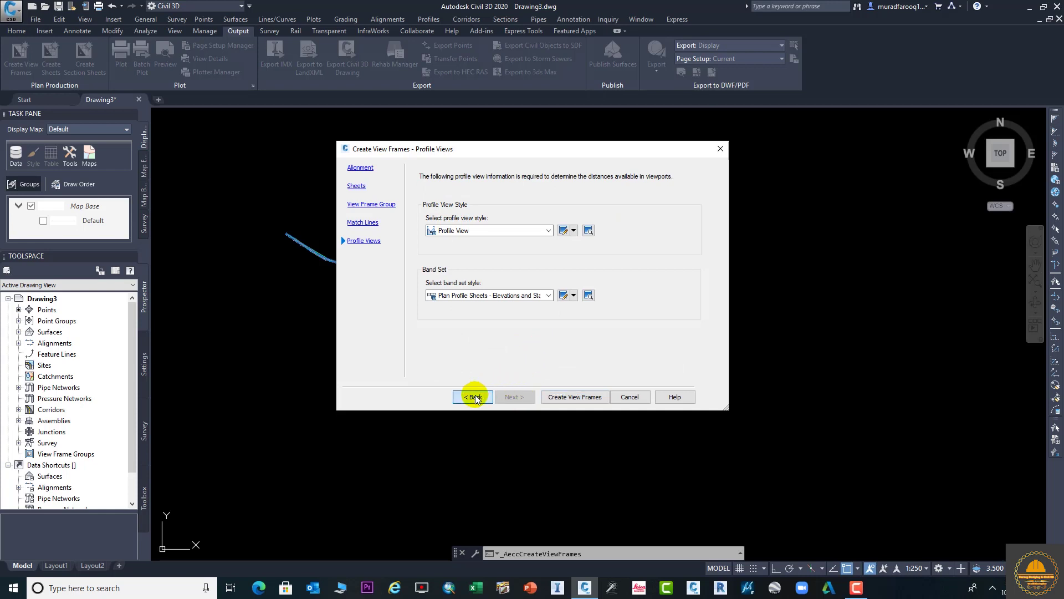
click(473, 396)
click(472, 397)
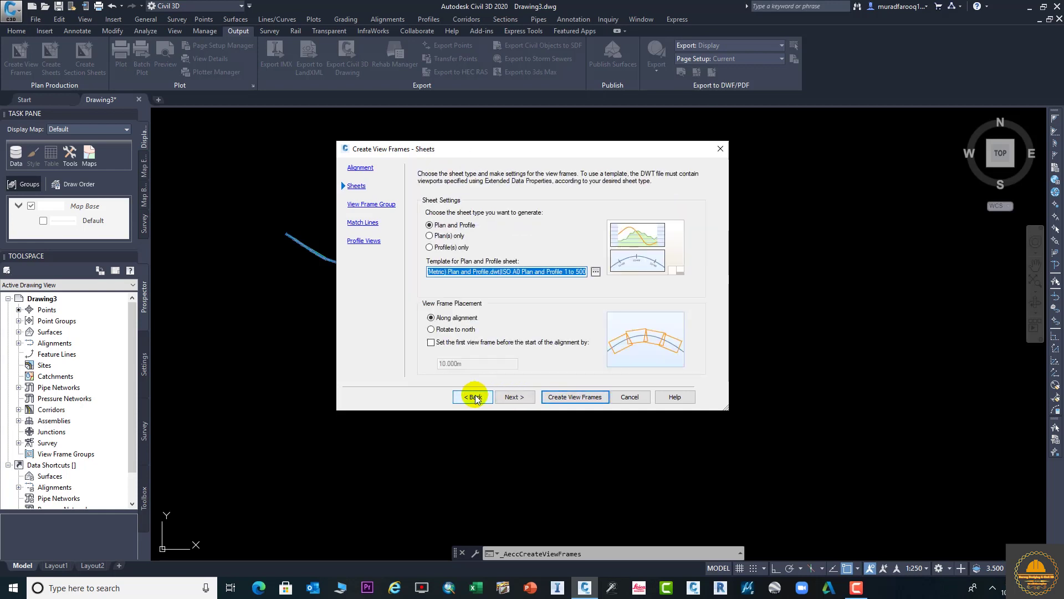
click(474, 396)
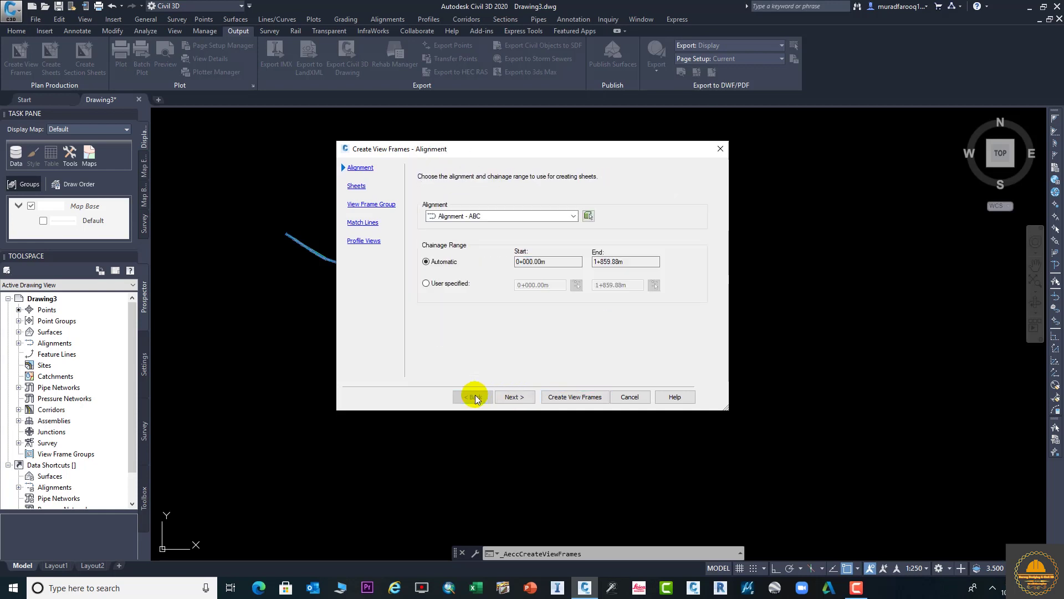
click(514, 397)
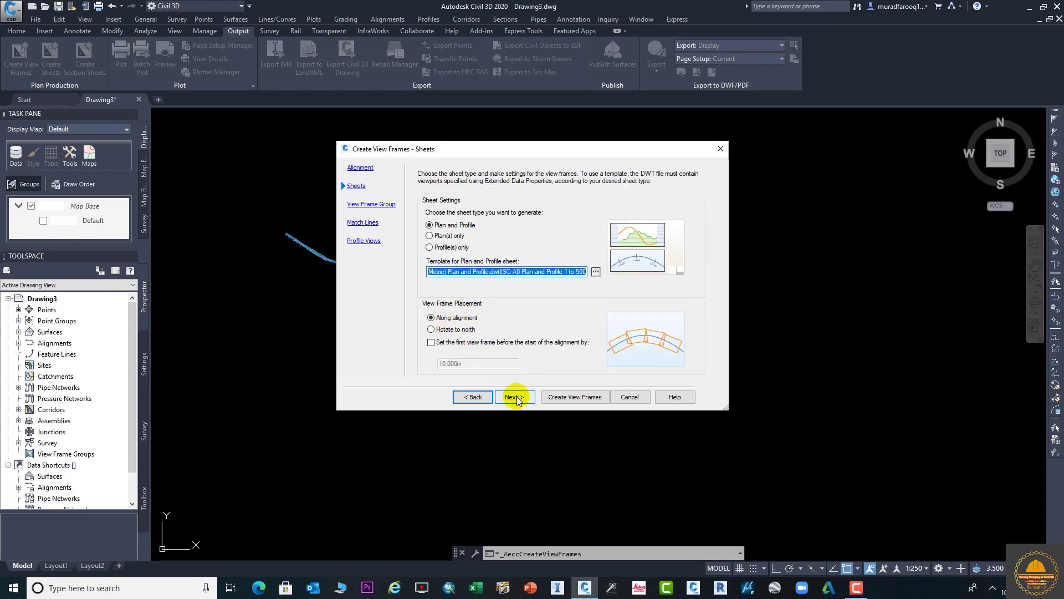
click(516, 397)
click(516, 397)
click(515, 397)
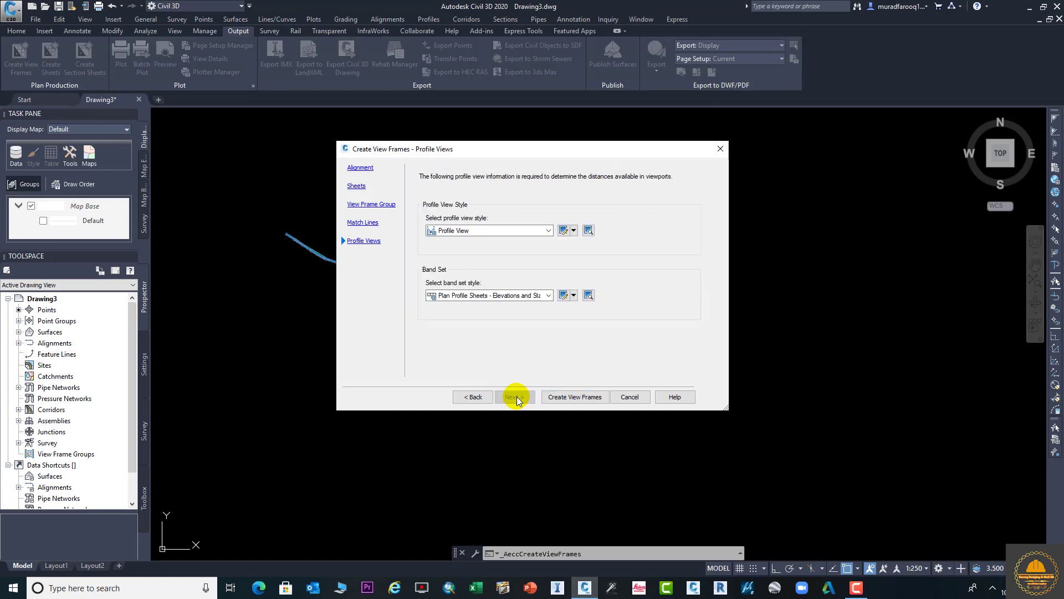
Create the view frames along the alignment with the current profile view and band set settings
click(585, 397)
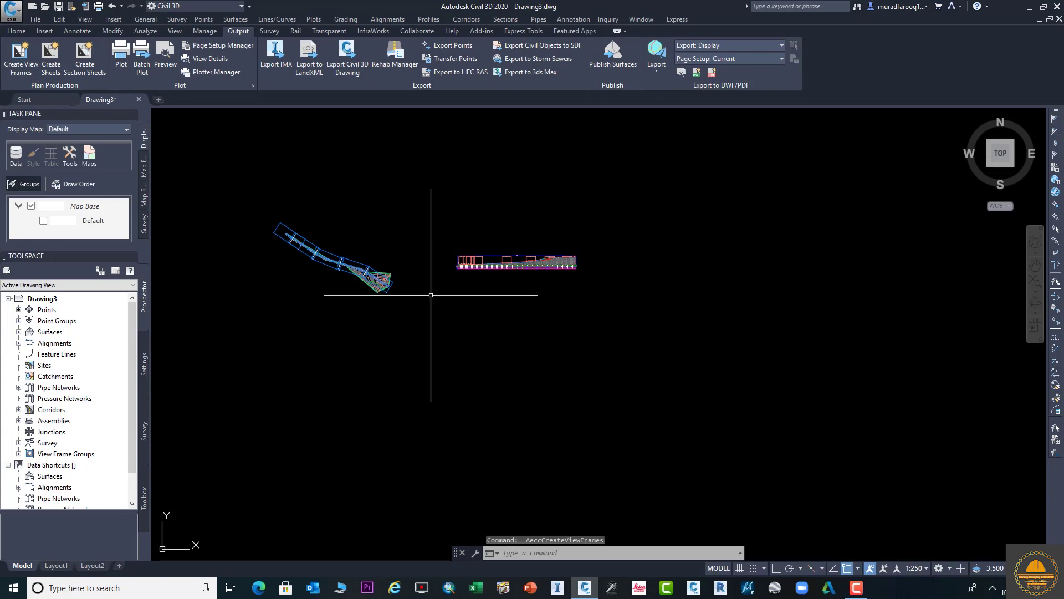
scroll(404, 316, up, 6)
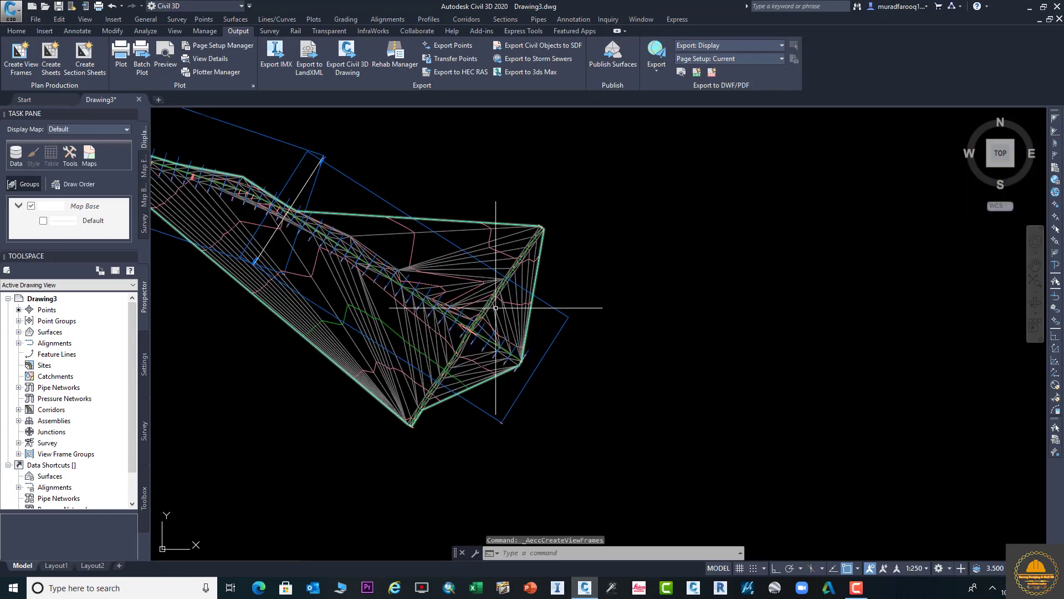
scroll(399, 249, up, 2)
scroll(491, 297, down, 2)
scroll(491, 297, down, 6)
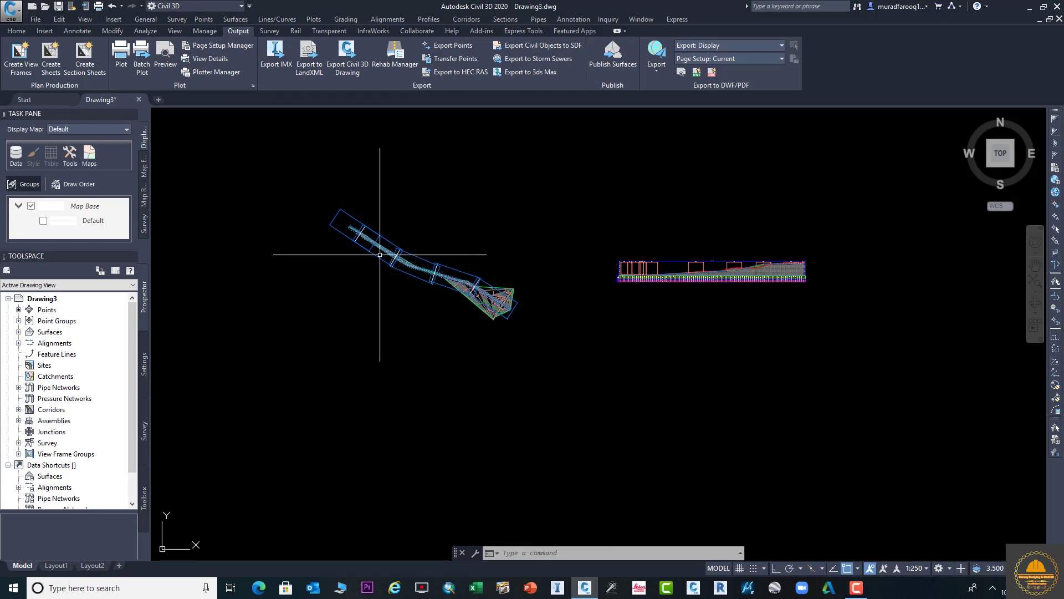
Examine the match line near station 0+432 and its label where the neighbouring view frames overlap
scroll(478, 277, up, 5)
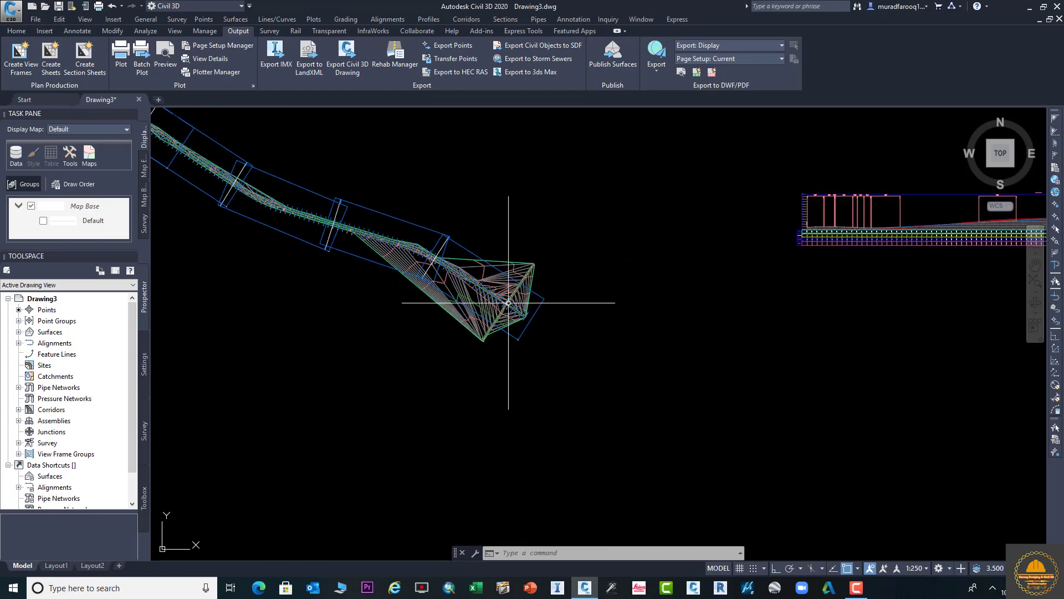
scroll(552, 303, up, 4)
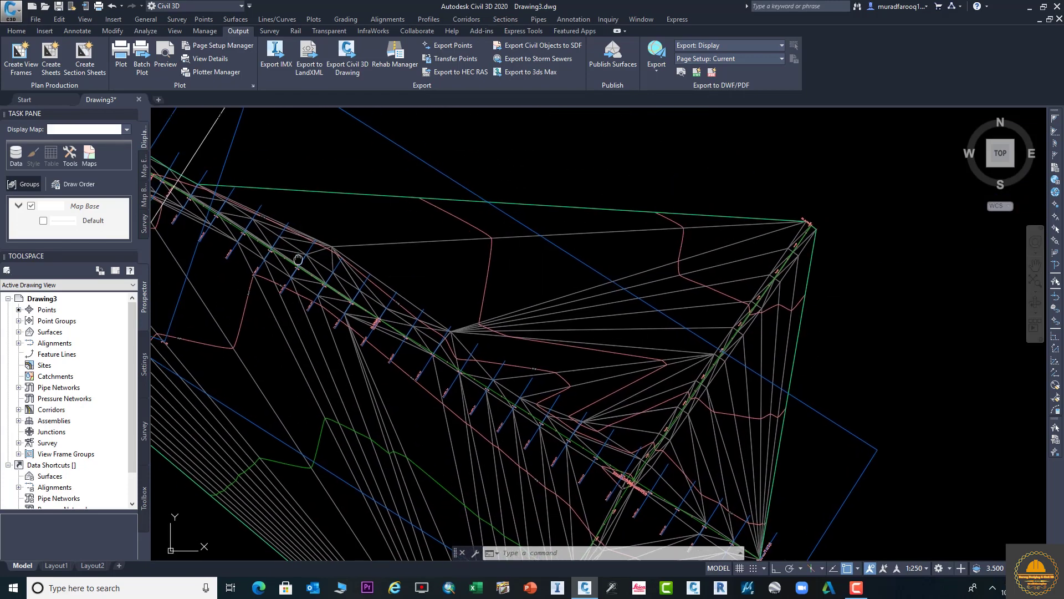
scroll(419, 336, up, 4)
scroll(474, 366, up, 3)
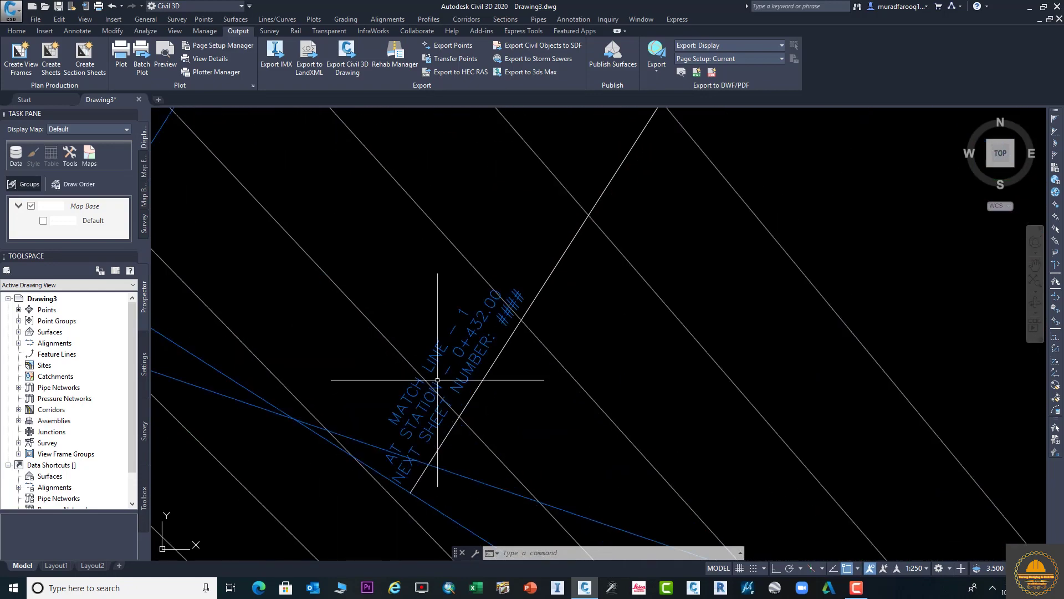
scroll(488, 371, down, 5)
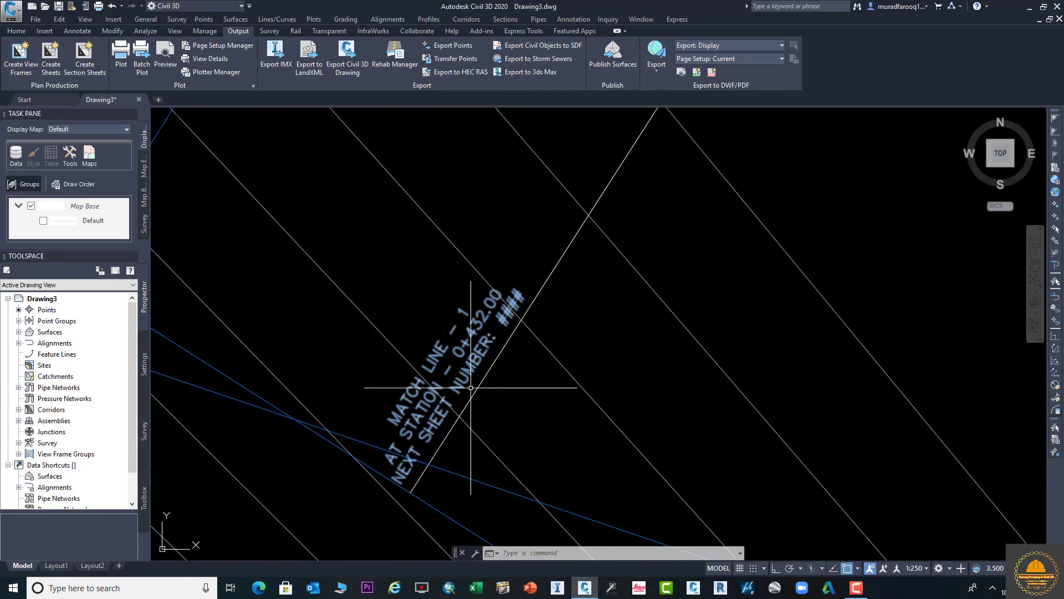
scroll(487, 368, down, 3)
scroll(546, 377, up, 4)
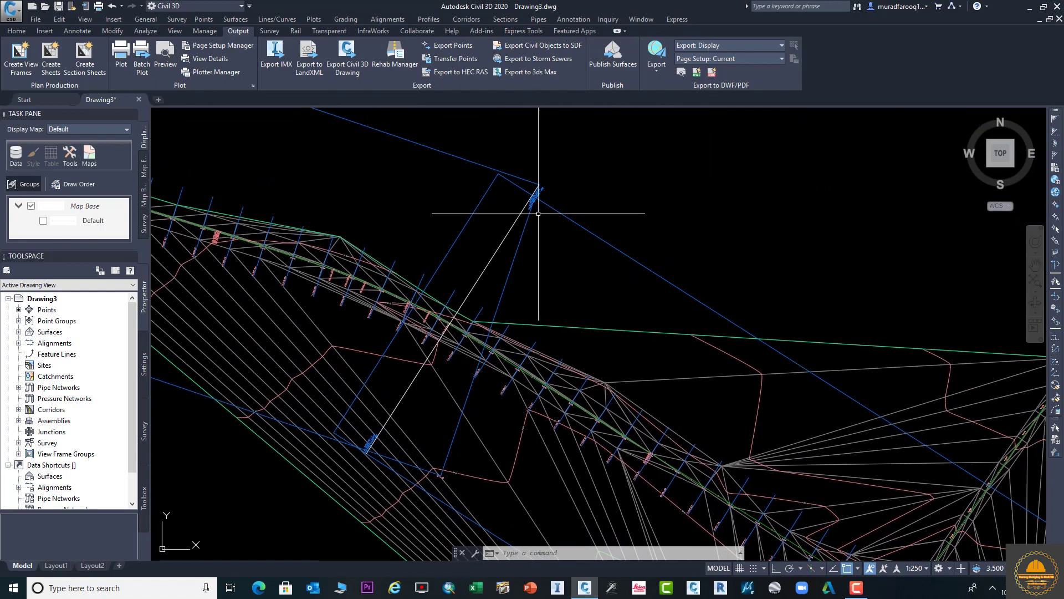
scroll(566, 221, down, 3)
scroll(576, 235, down, 2)
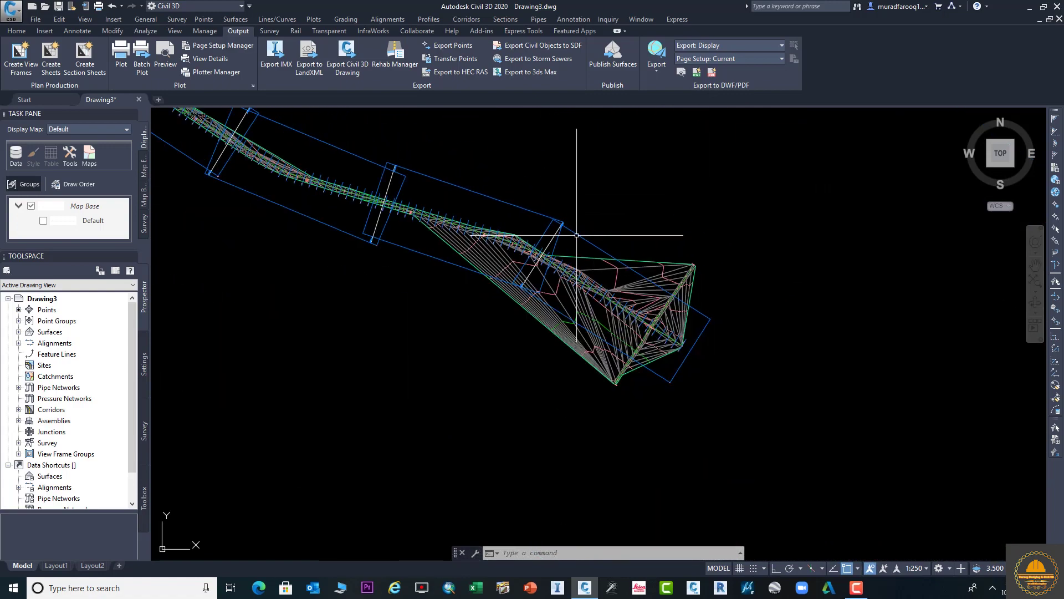
Examine the row of view frames along the alignment and the overlap around the match line near station 0+860
scroll(577, 232, down, 3)
scroll(451, 297, up, 2)
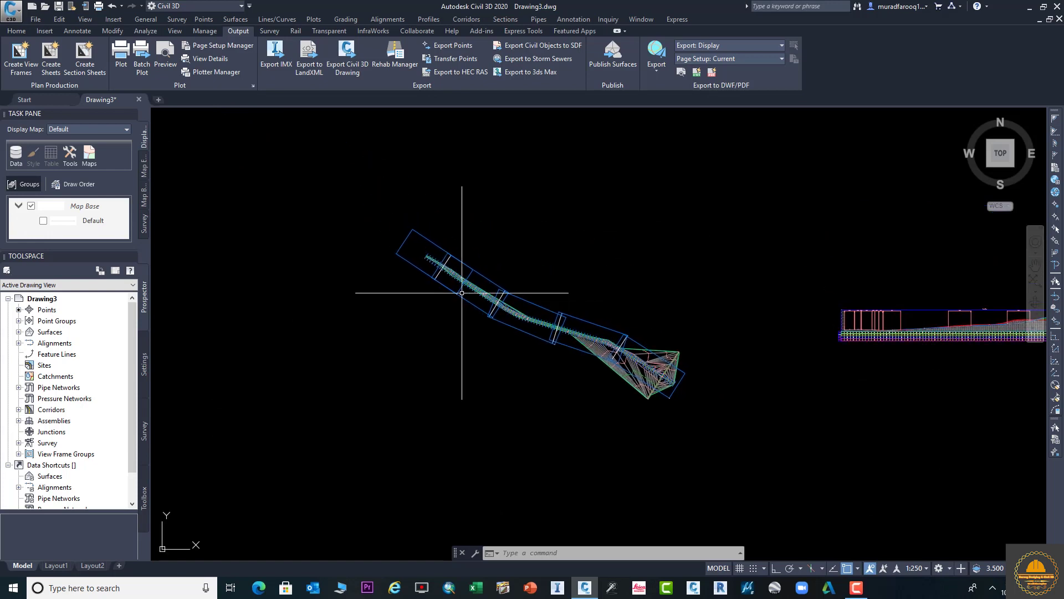
scroll(475, 225, down, 2)
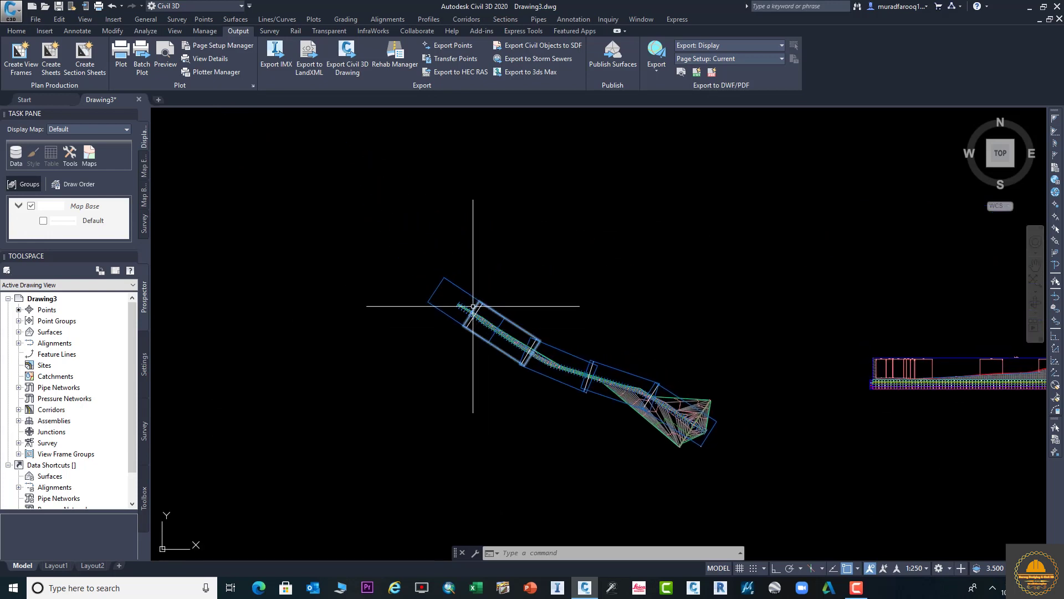
key(Escape)
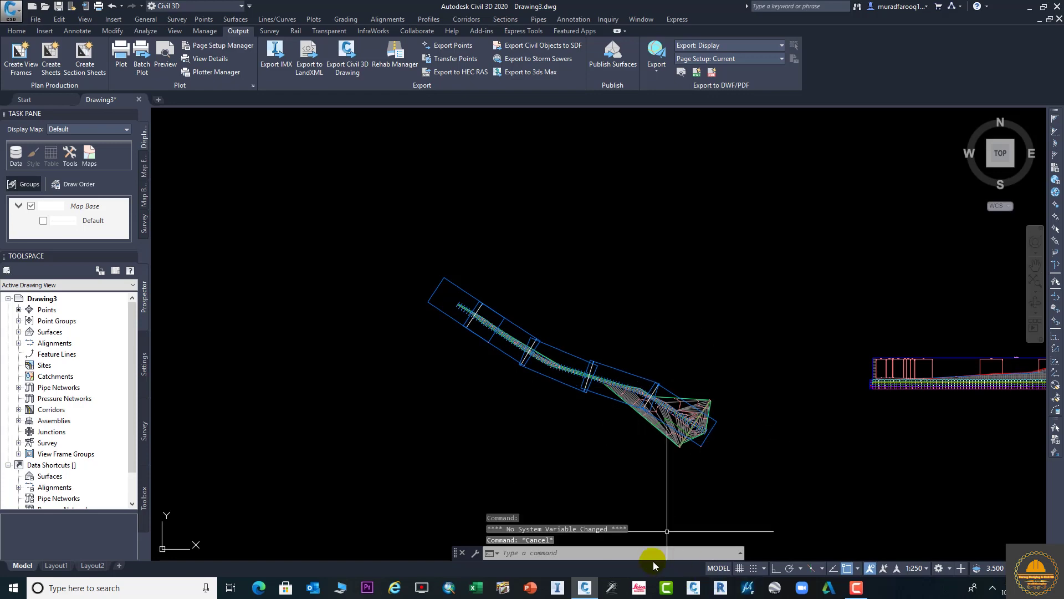
scroll(678, 401, up, 4)
scroll(679, 402, up, 5)
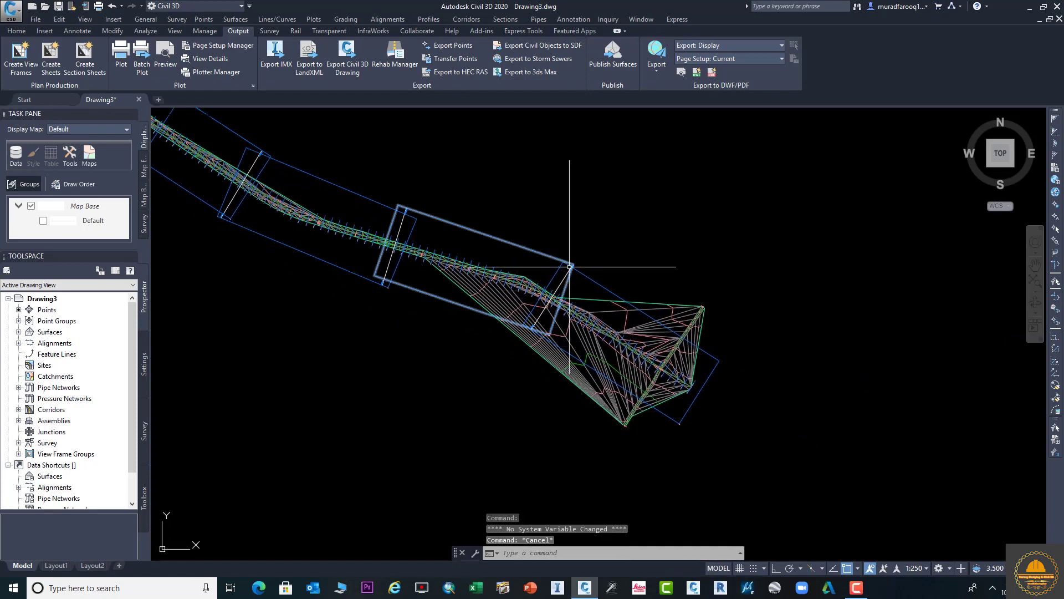
mouse_move(387, 199)
middle_down()
mouse_move(475, 283)
mouse_move(611, 333)
middle_up()
scroll(611, 333, up, 4)
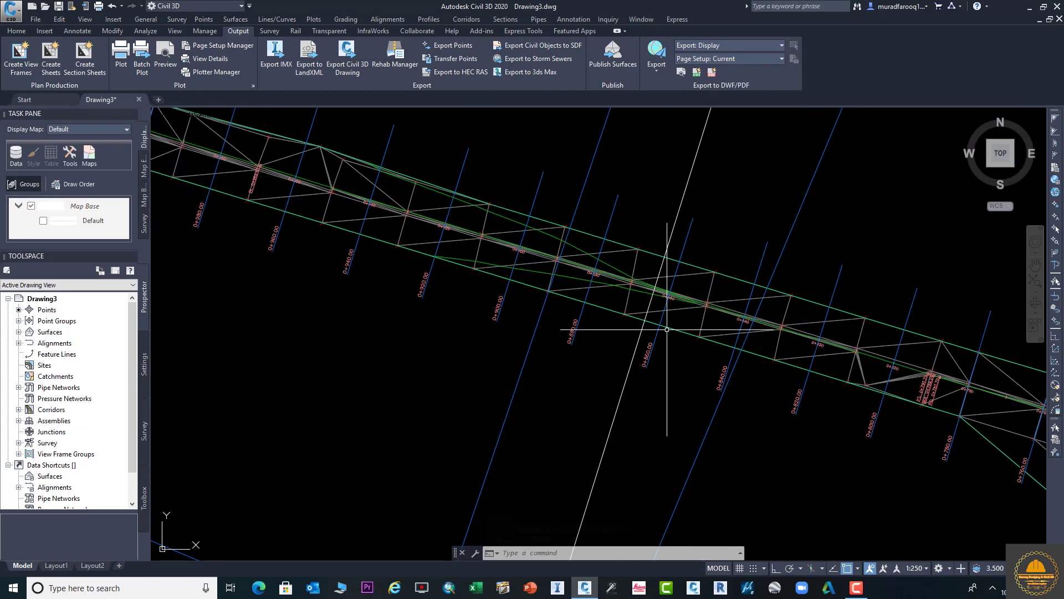
scroll(704, 327, down, 4)
scroll(677, 327, up, 3)
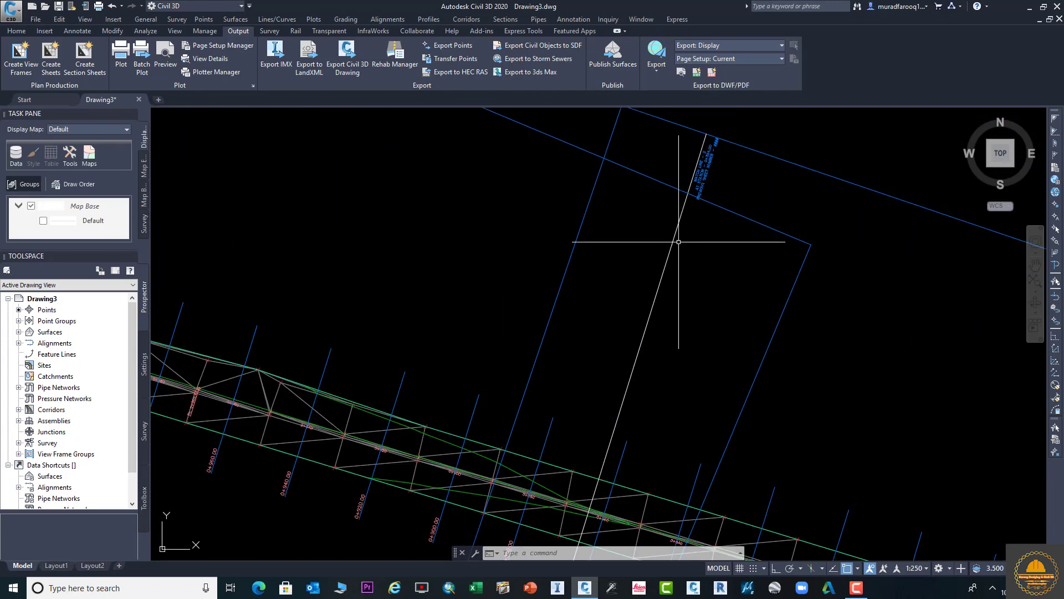
click(674, 239)
scroll(639, 401, down, 3)
scroll(547, 368, up, 4)
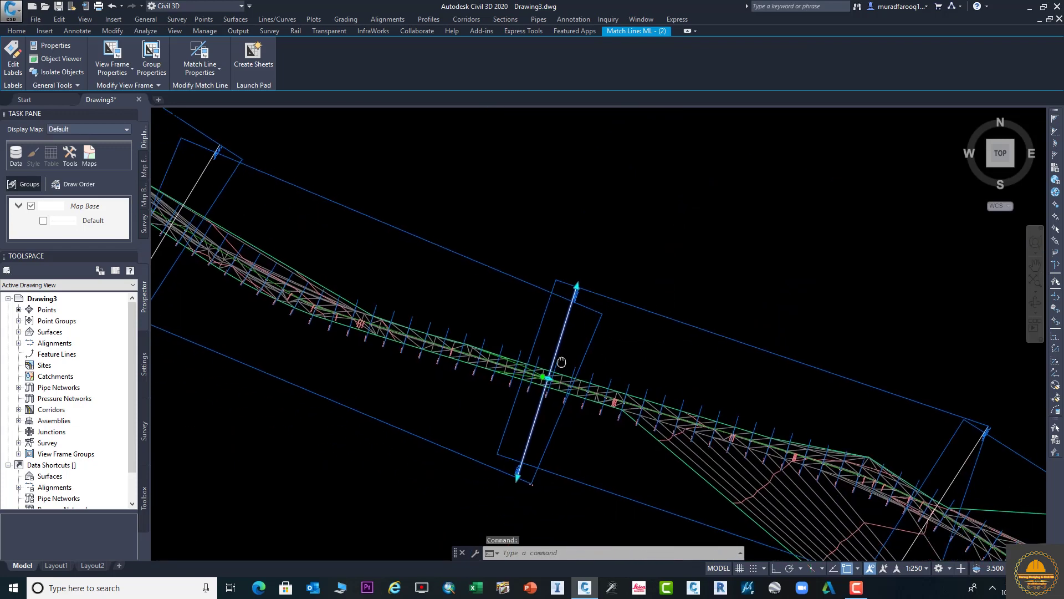
scroll(518, 421, up, 5)
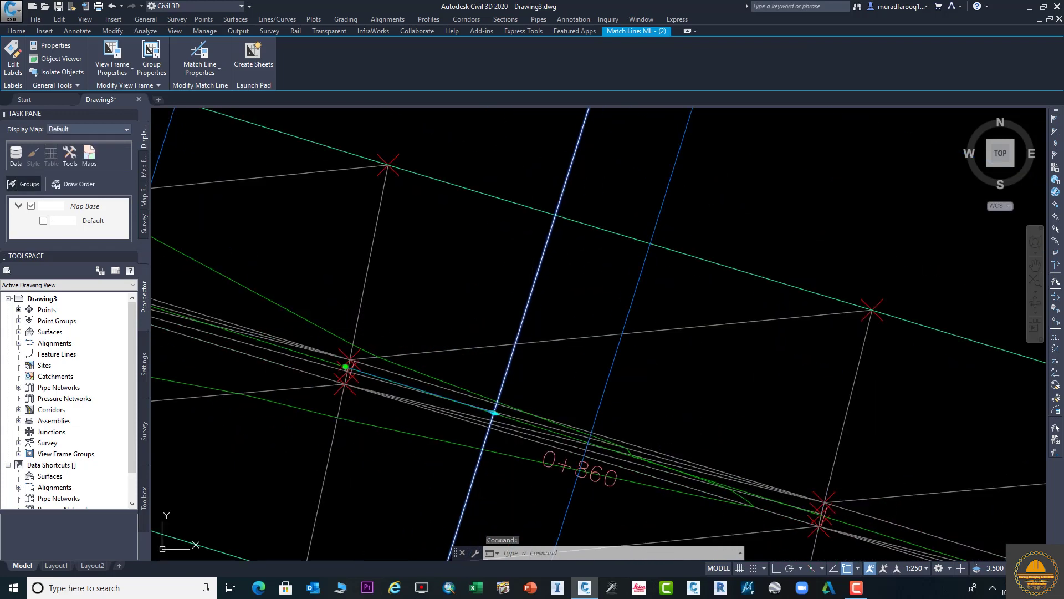
click(429, 417)
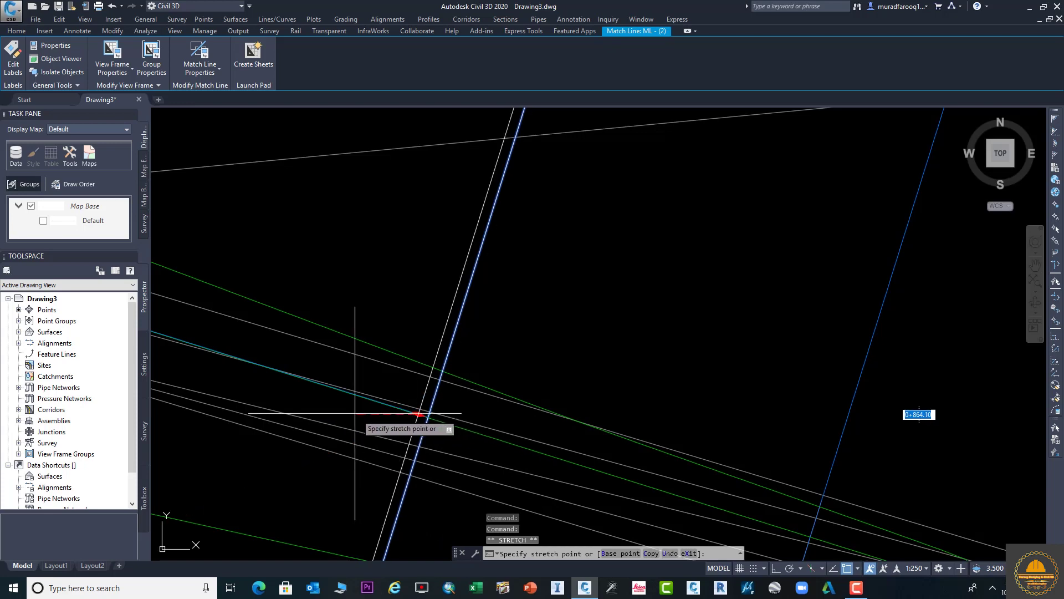
scroll(489, 443, down, 3)
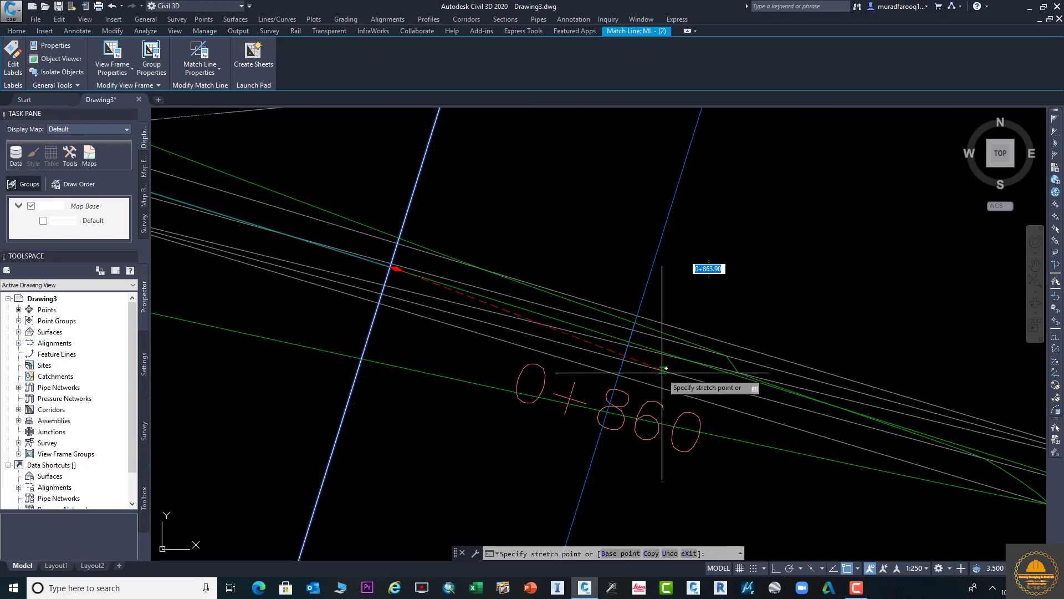
key(Escape)
Try to shift the match line near station 1+300 along the alignment within the view frame overlap
scroll(565, 280, down, 5)
scroll(318, 274, down, 6)
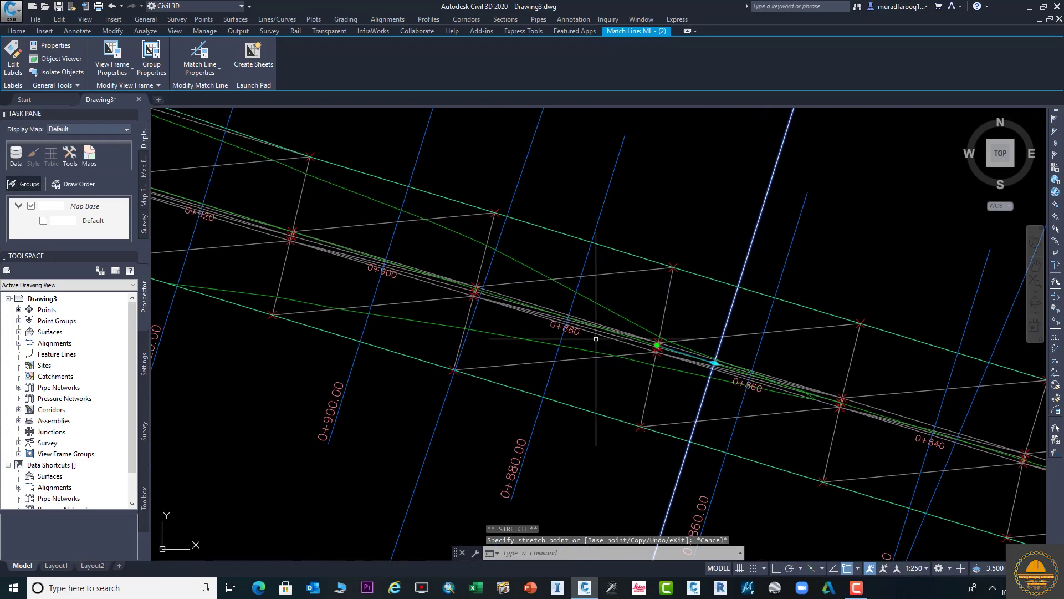
scroll(559, 340, up, 6)
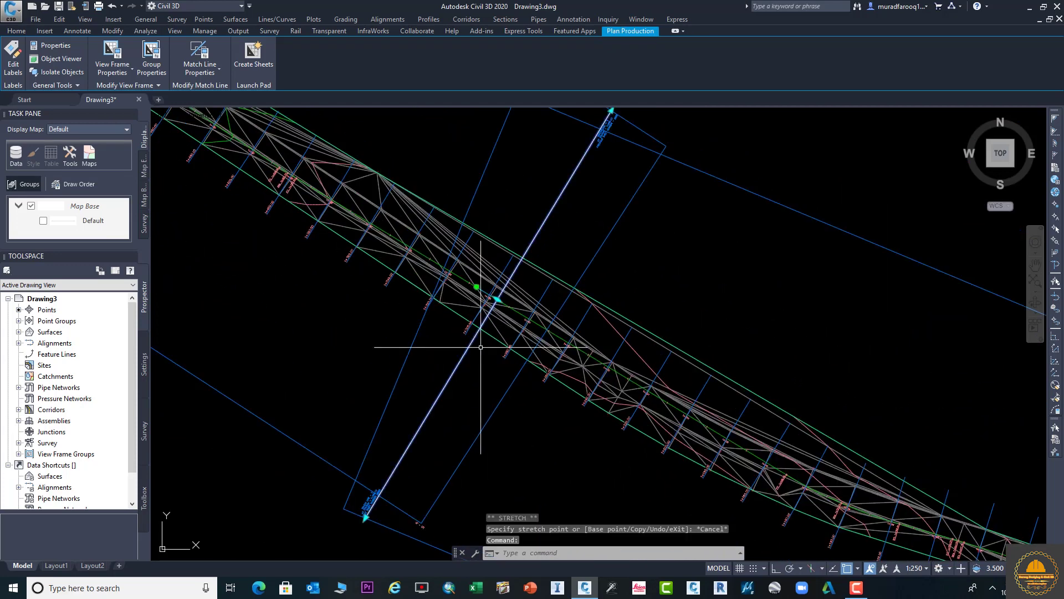
scroll(493, 301, up, 2)
click(495, 299)
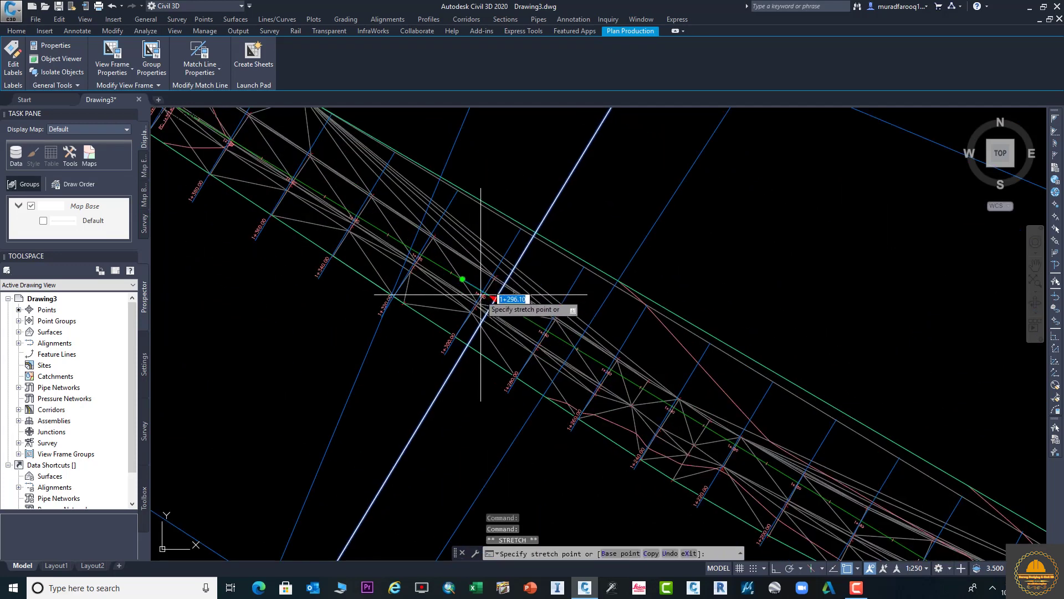
click(461, 279)
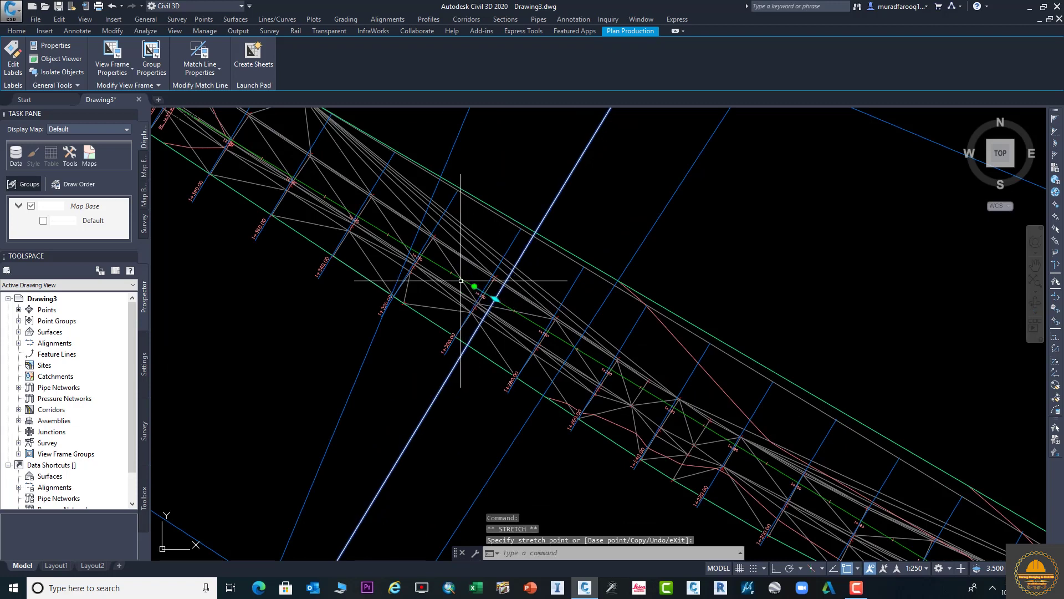
scroll(482, 293, down, 2)
key(Escape)
scroll(519, 348, down, 2)
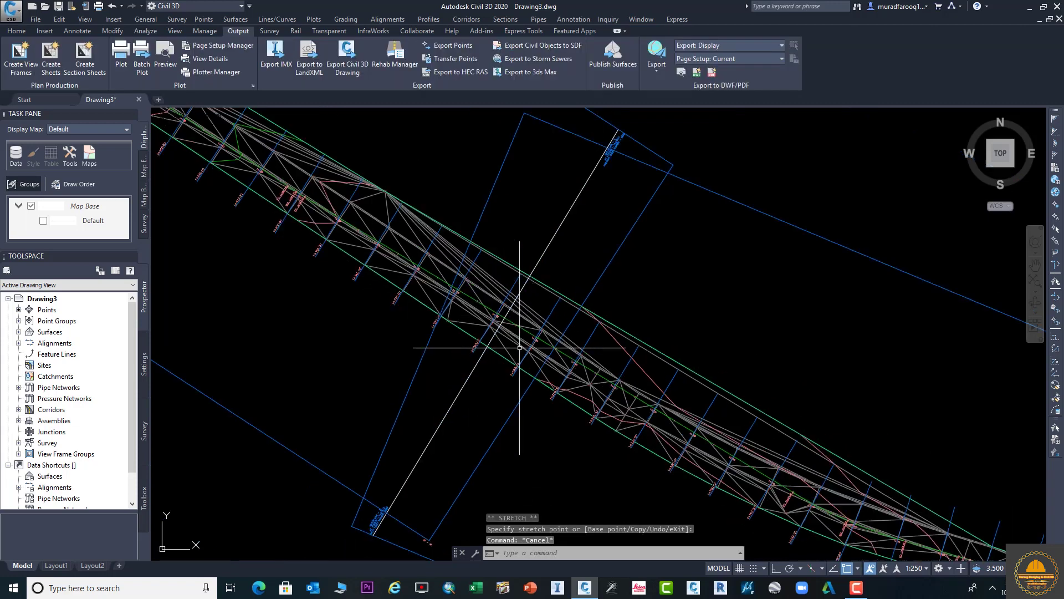
Start Create Sheets and choose VFG - Alignment - ABC - (1) as the view frame group
scroll(520, 348, down, 2)
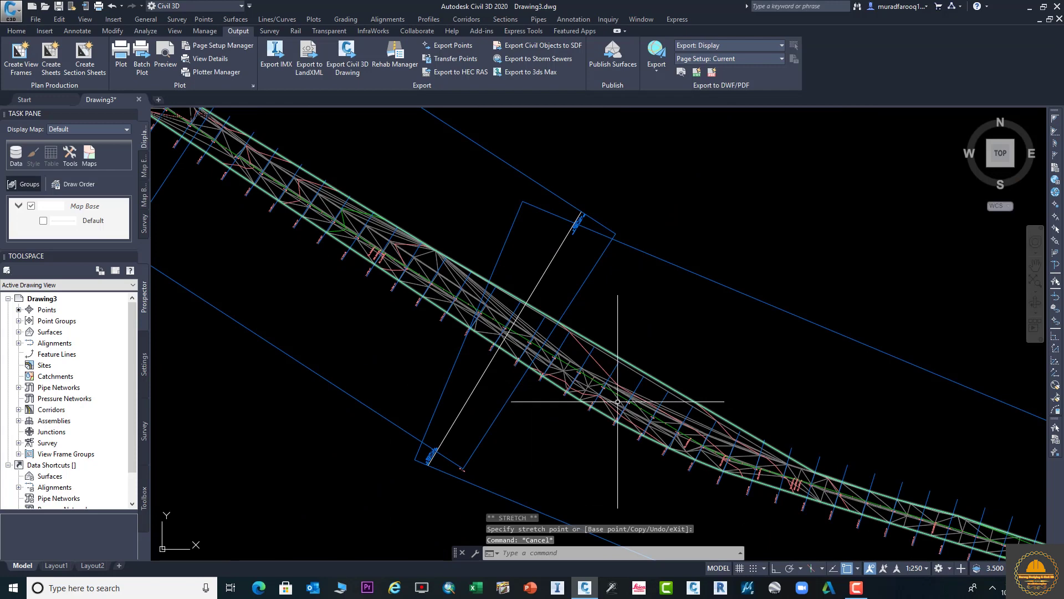
scroll(617, 402, down, 4)
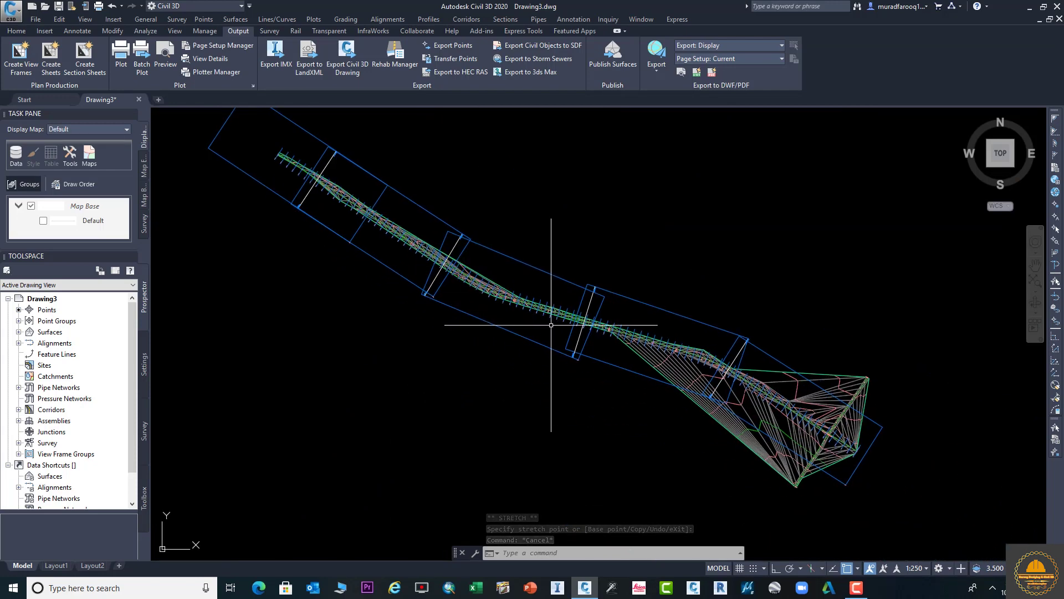
middle_drag(708, 427, 581, 349)
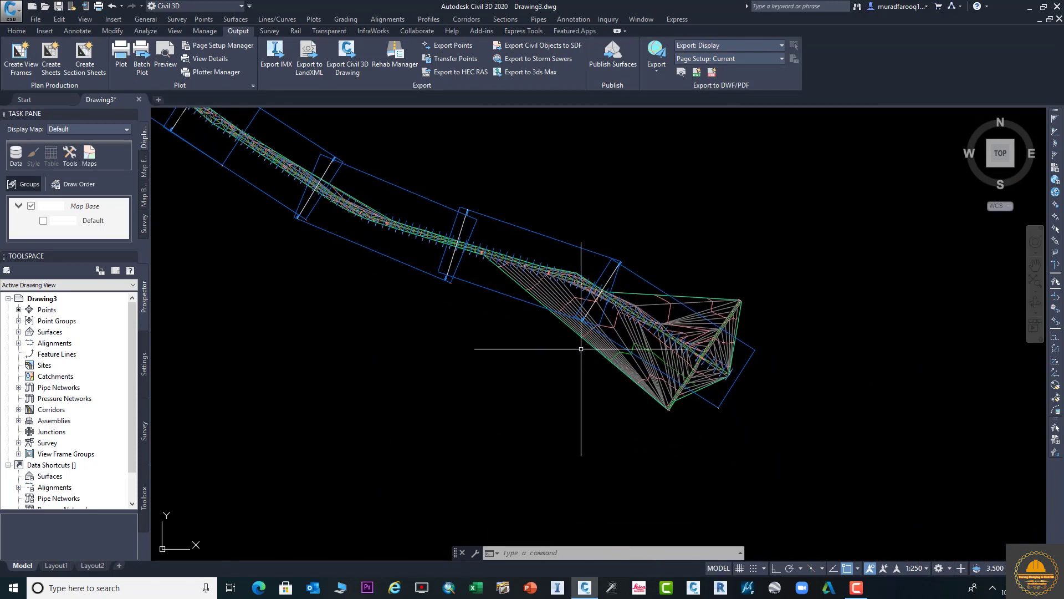
scroll(581, 348, down, 3)
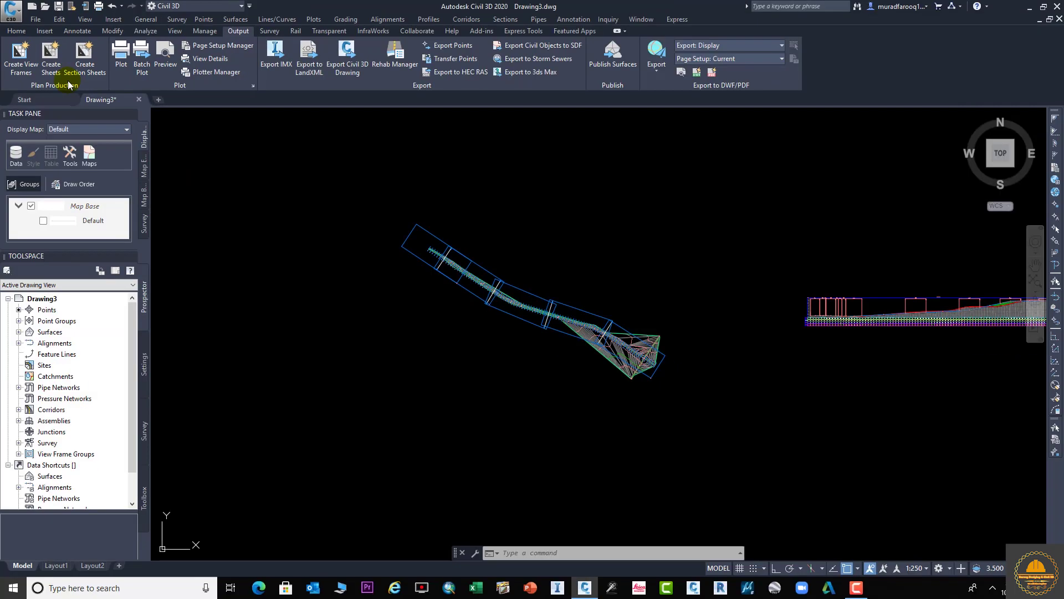
click(48, 56)
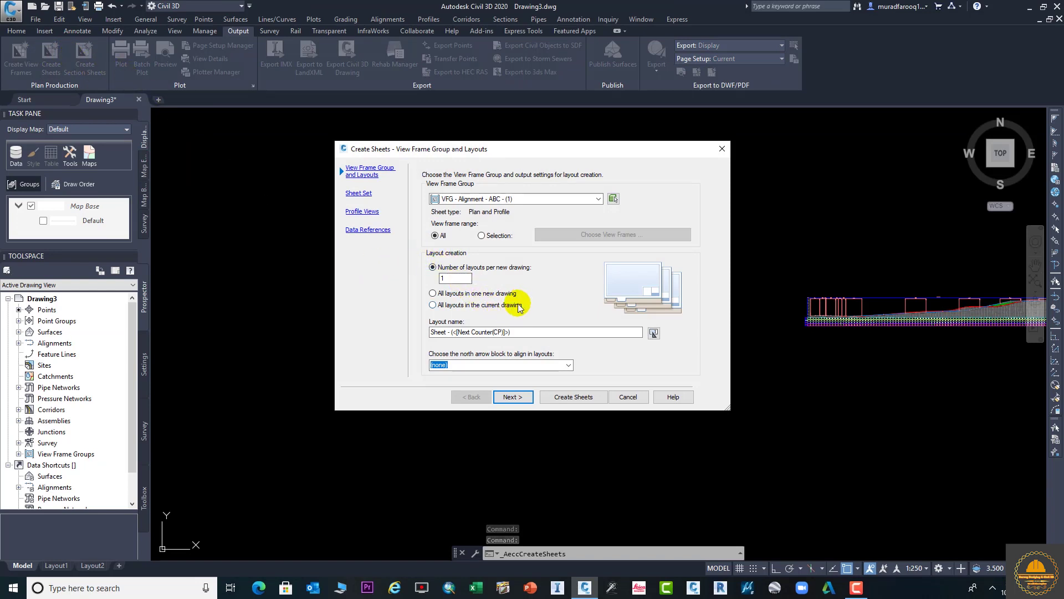
click(599, 198)
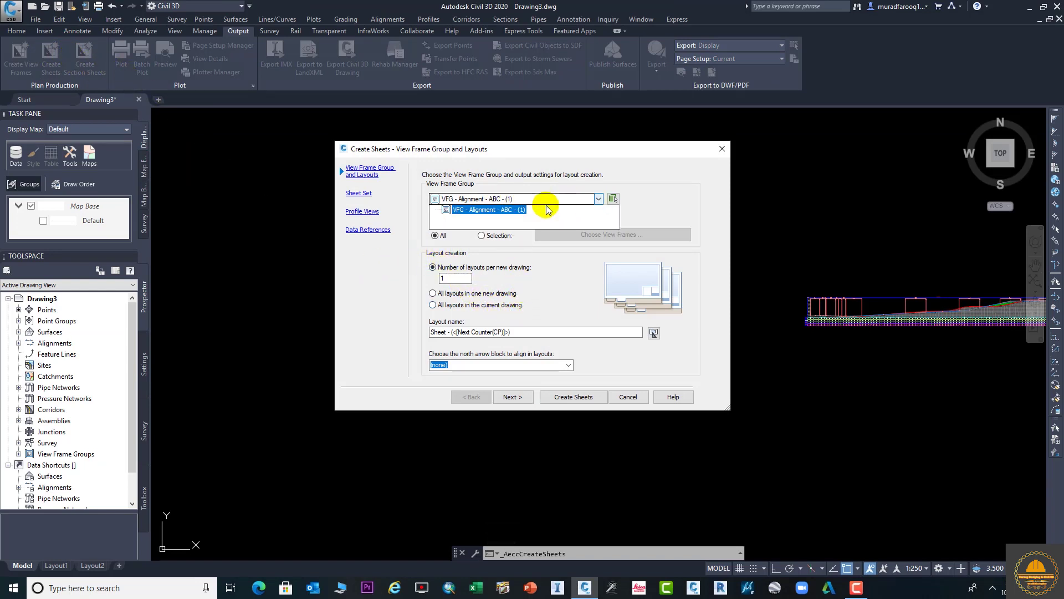
click(497, 213)
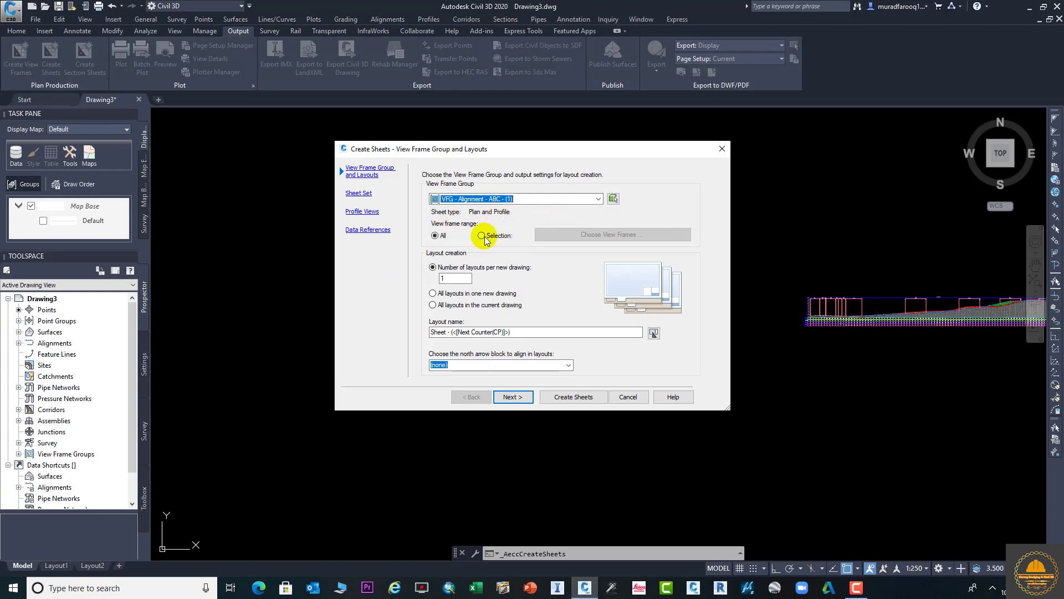
Include all view frames in the range and set the number of layouts per new drawing to 5
click(481, 235)
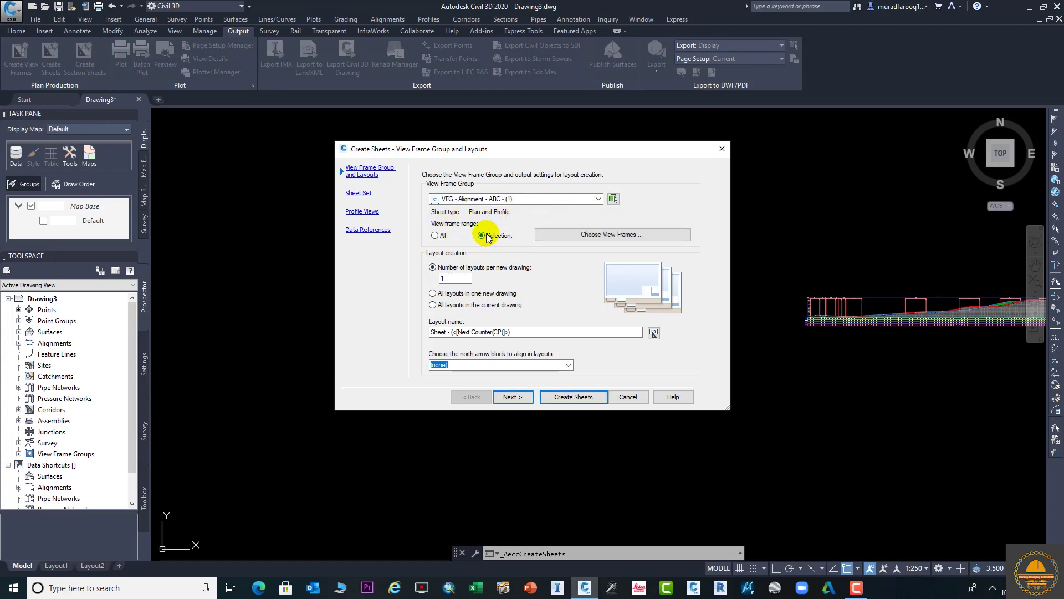
click(435, 235)
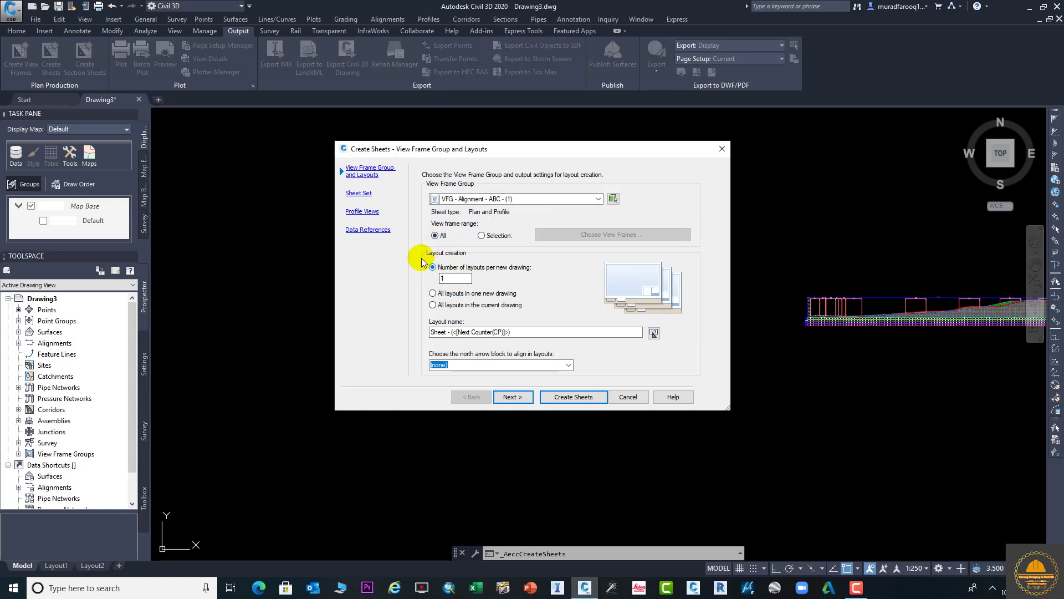
double_click(455, 277)
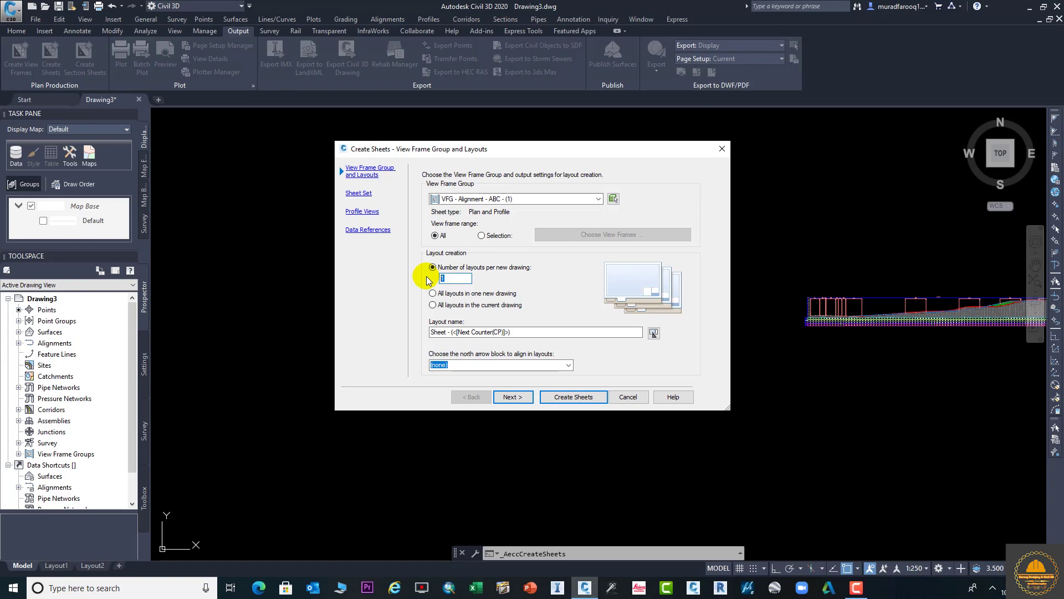
click(465, 279)
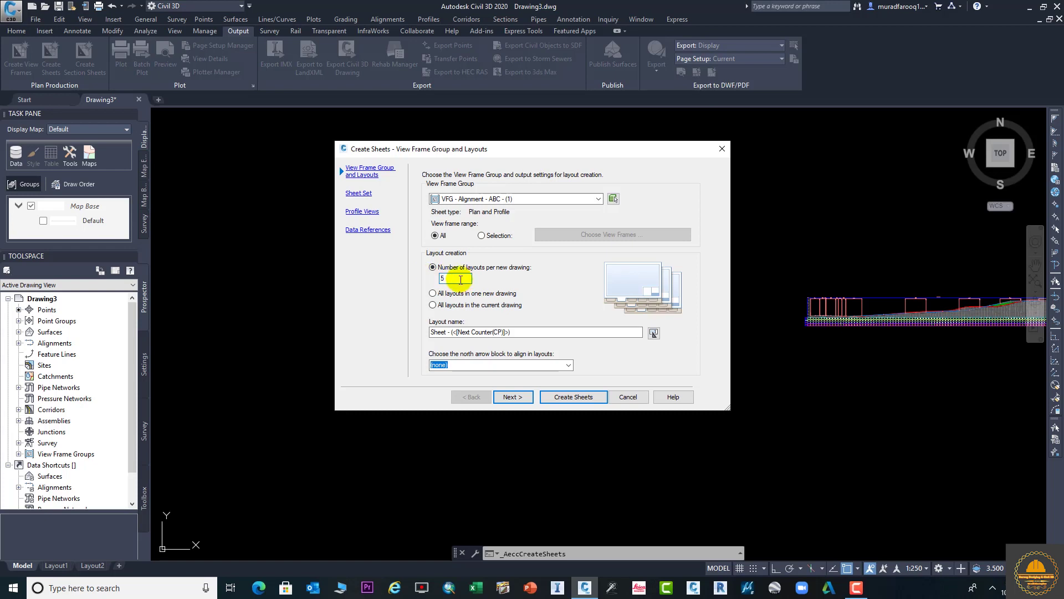
Put all layouts in the current drawing and use the North block as the north arrow aligned in the layouts
text(1)
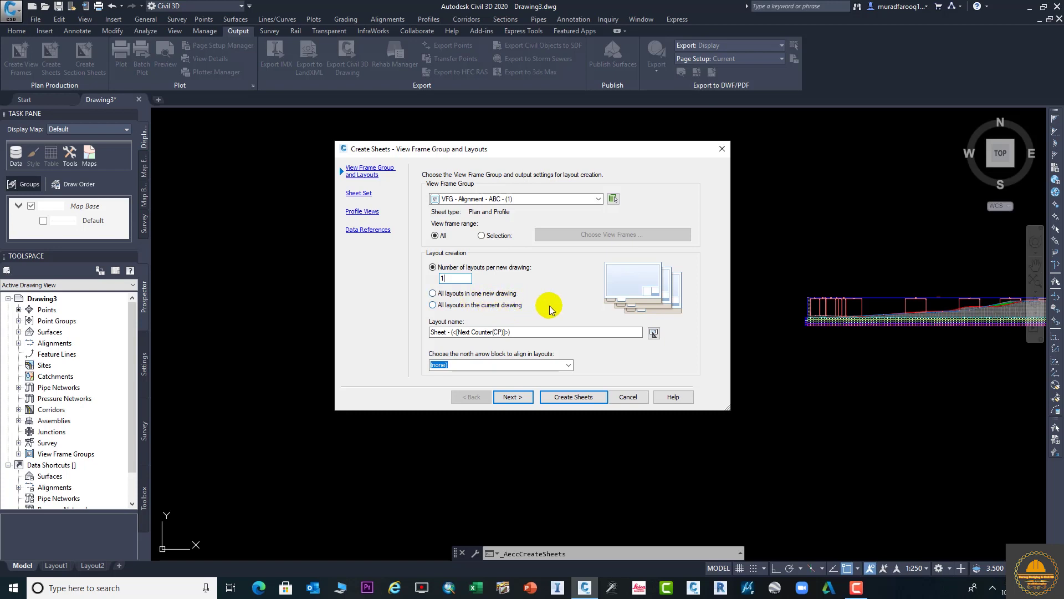
click(796, 376)
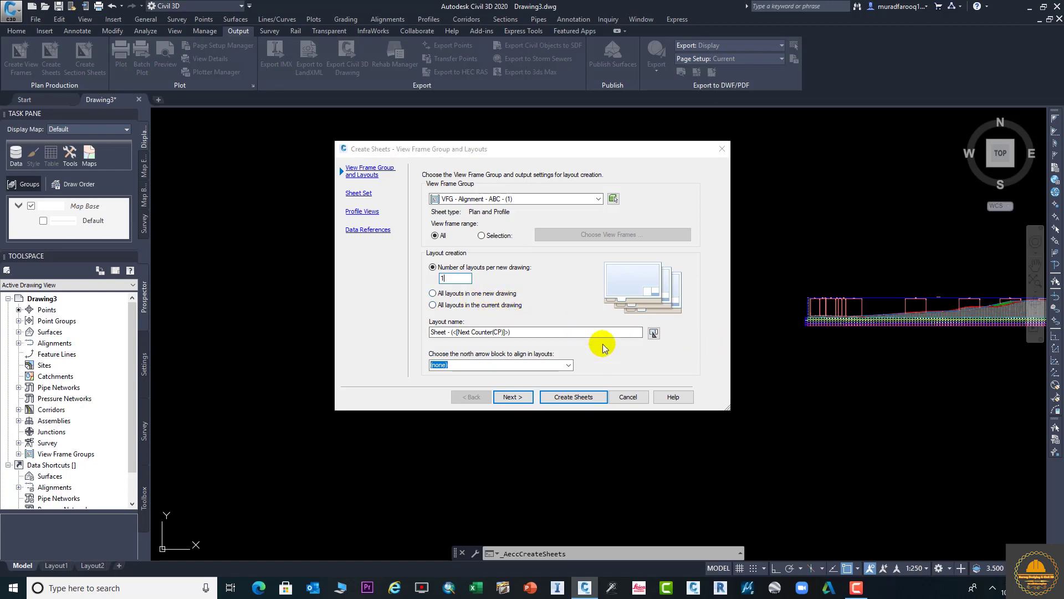
click(467, 306)
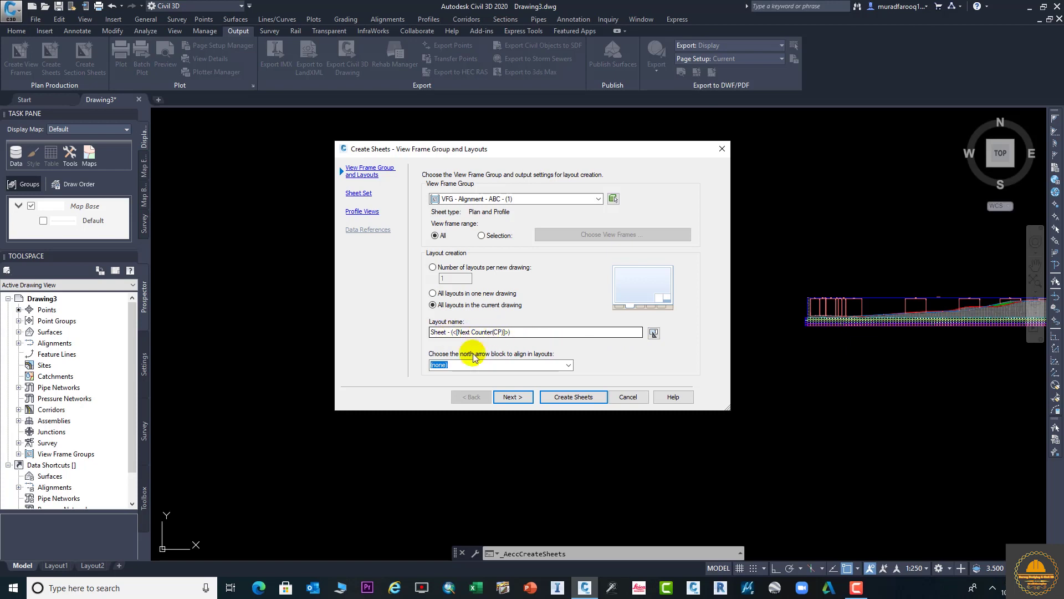
click(568, 365)
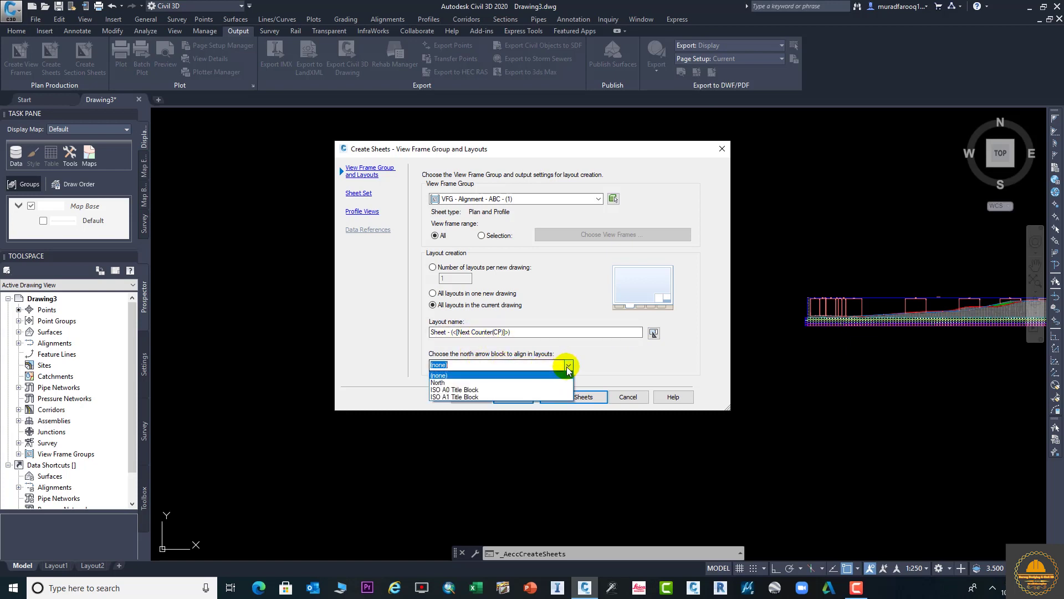
click(443, 383)
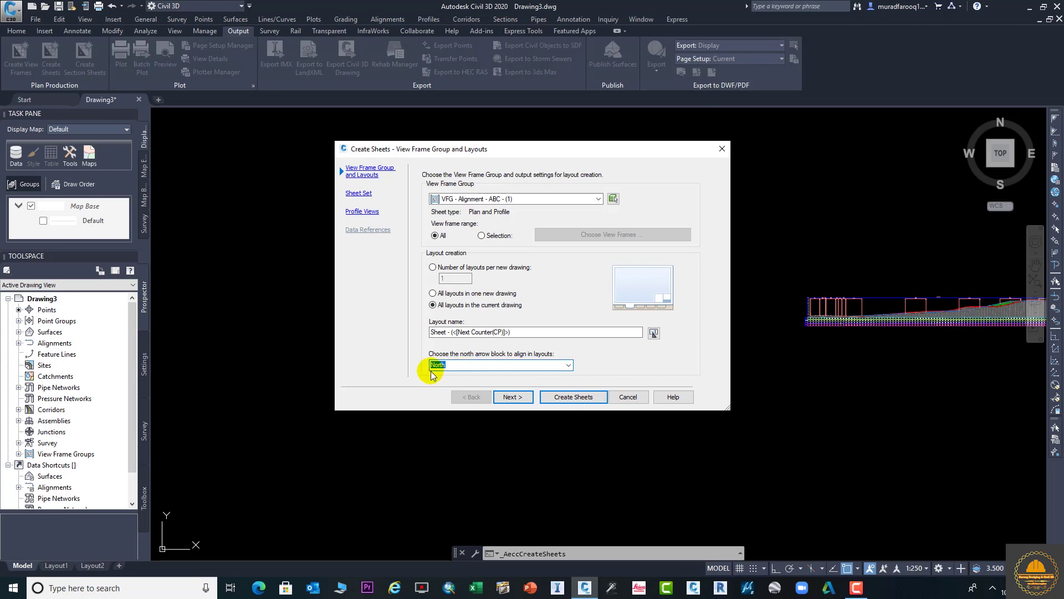
click(505, 397)
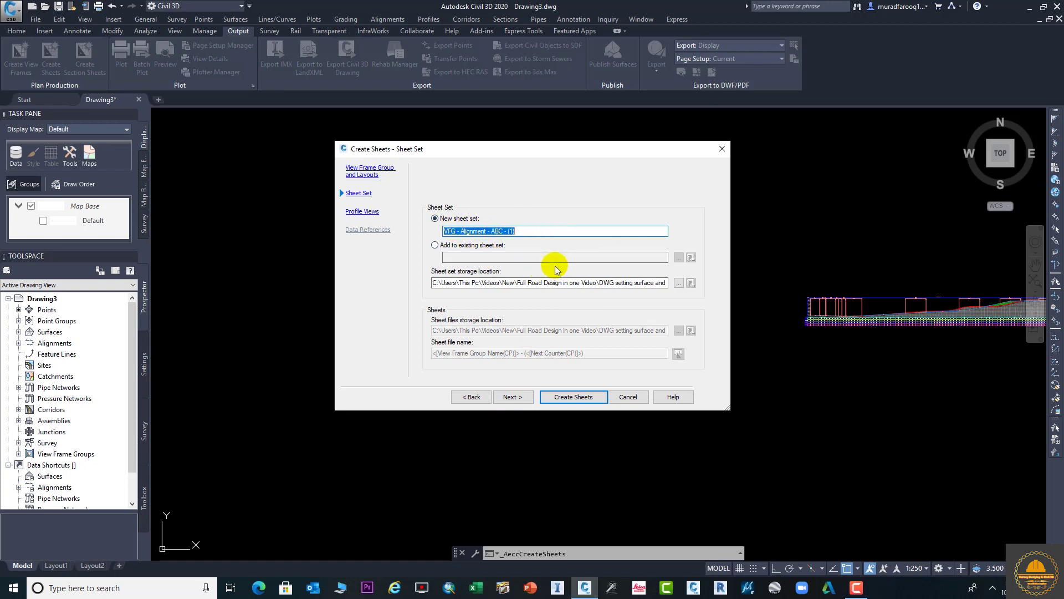
Keep the new sheet set VFG - Alignment - ABC - (1) and its storage location, and continue to the profile view settings
click(679, 283)
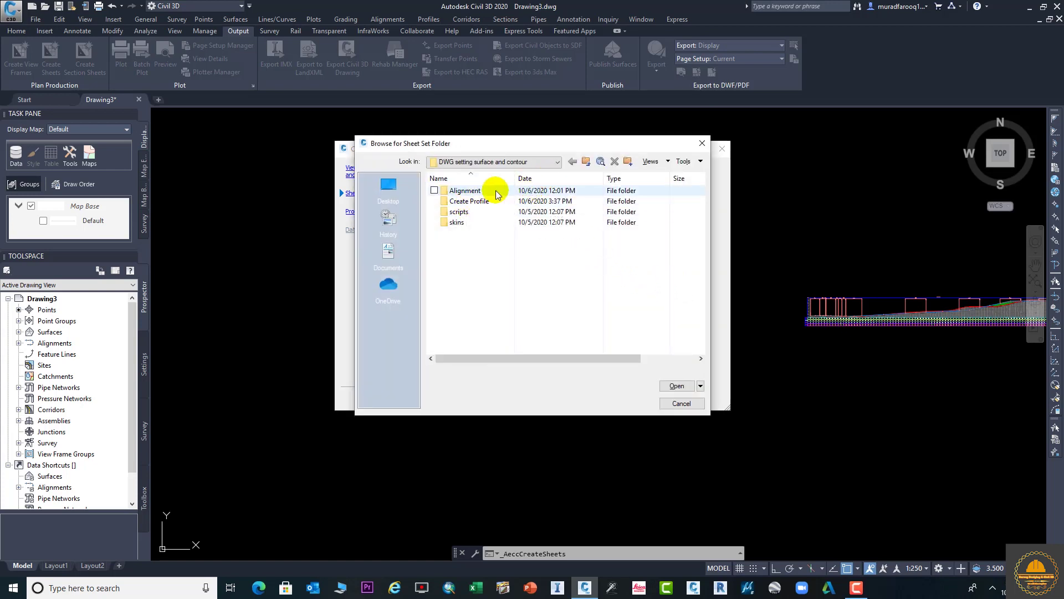
click(702, 143)
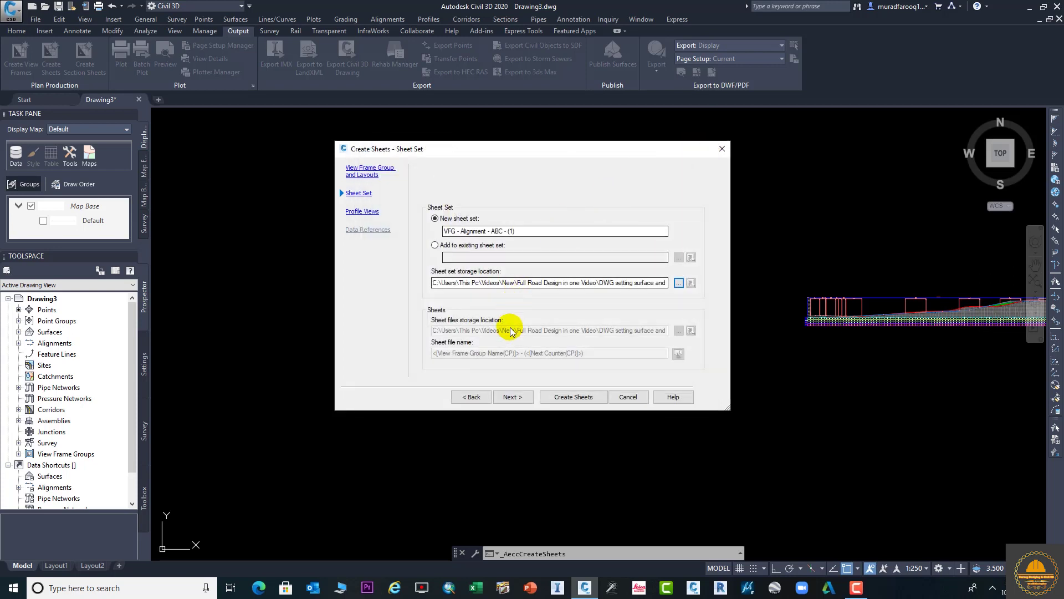
click(513, 397)
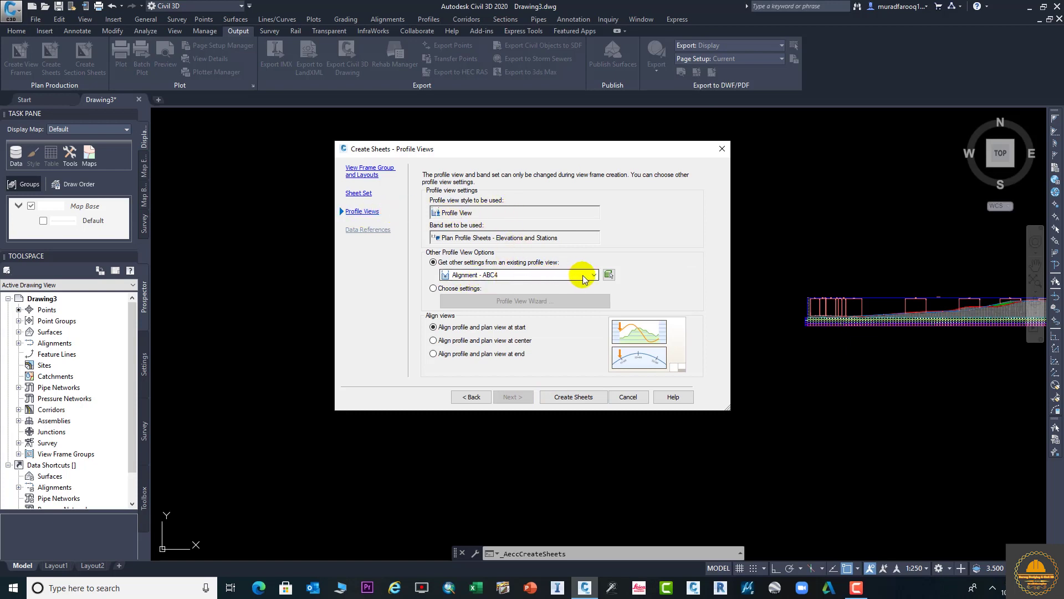
Take other profile view settings from Alignment - ABC4, align profile and plan view at start, and create the sheets, allowing the drawing to be saved
click(594, 275)
click(598, 284)
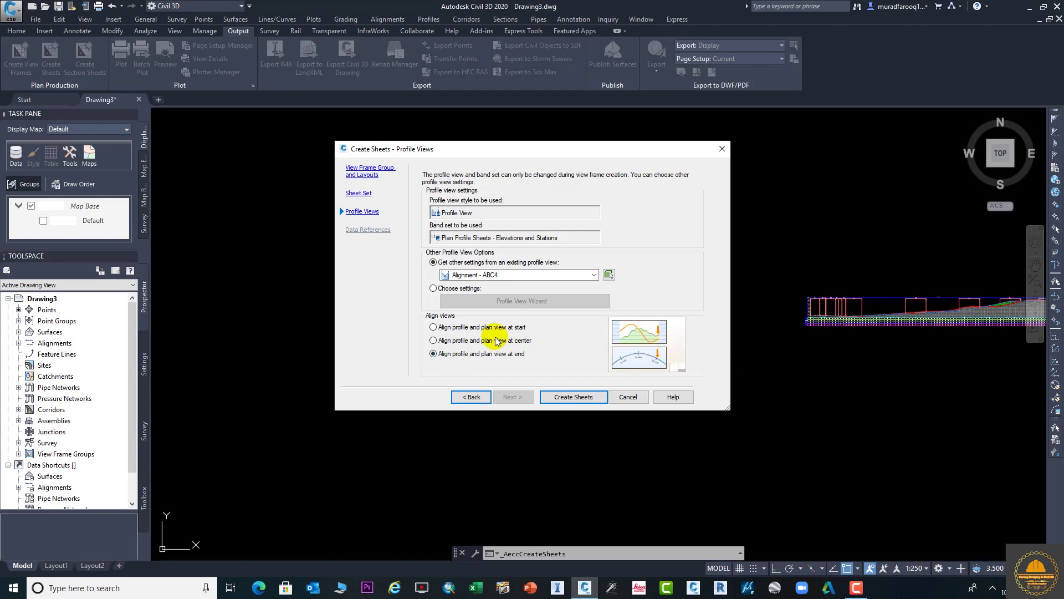
click(471, 331)
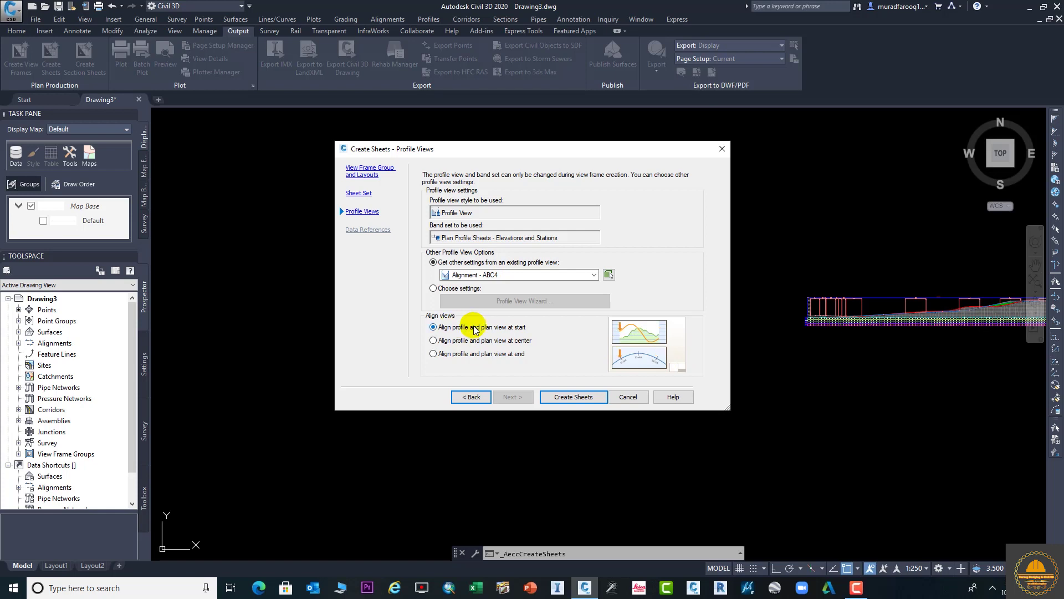
click(575, 398)
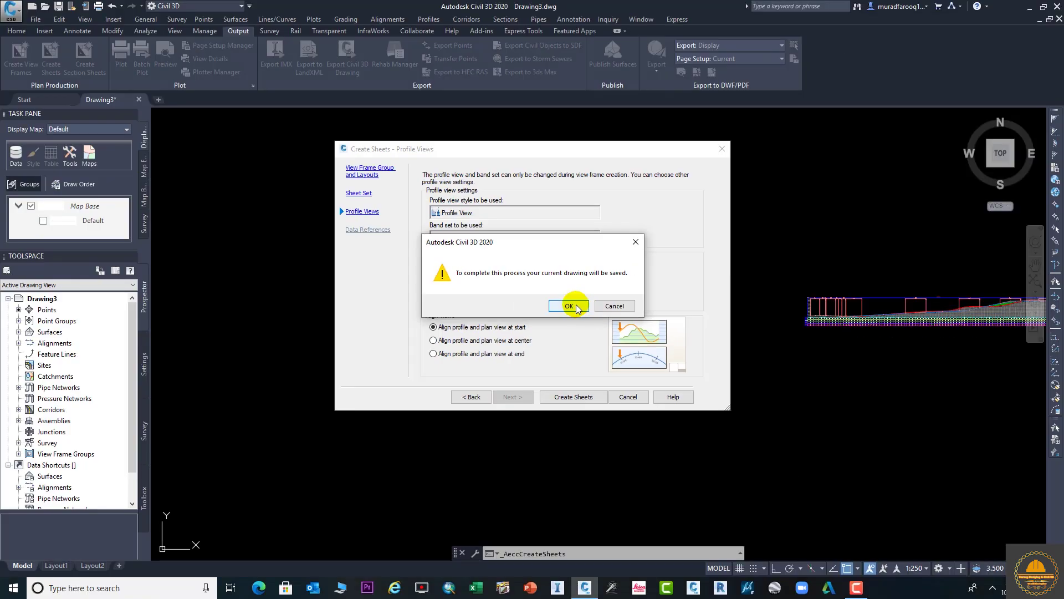
click(579, 318)
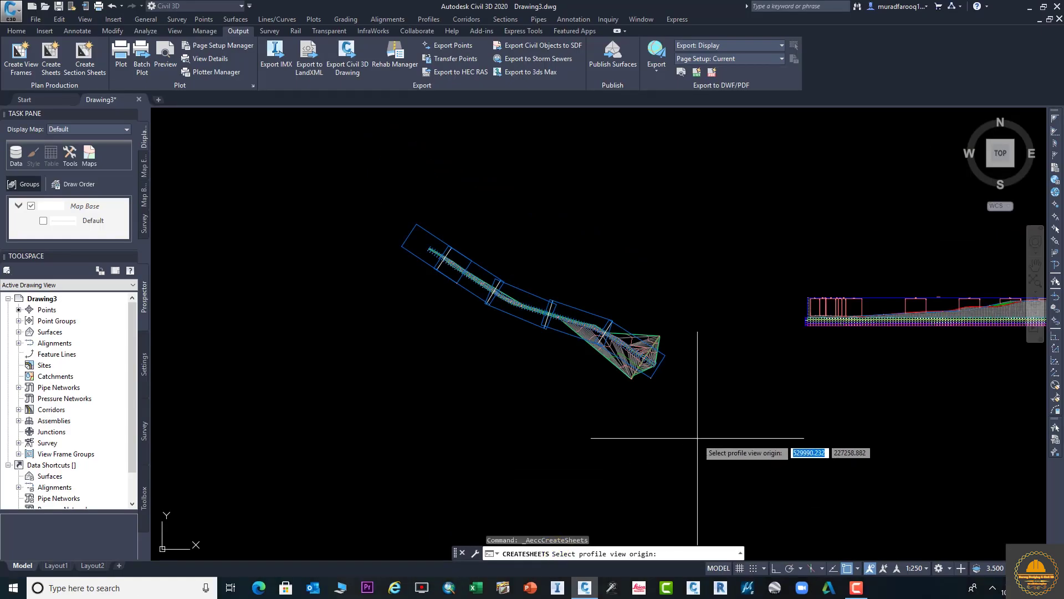
Place the profile view origin in the empty area below the plan and existing profile, and close the event report
middle_drag(778, 368, 519, 155)
scroll(573, 341, down, 2)
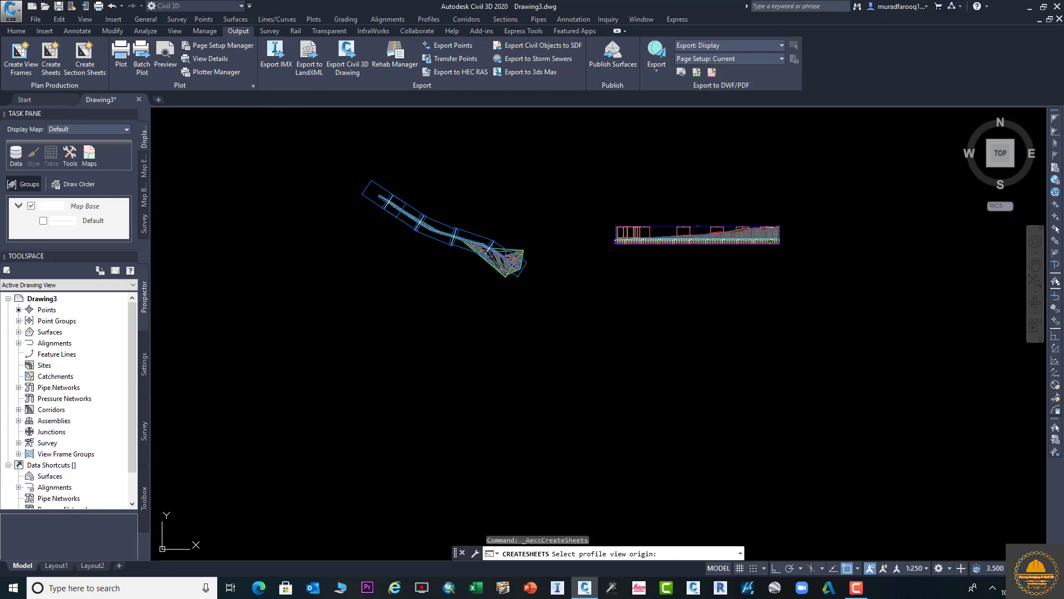
click(590, 356)
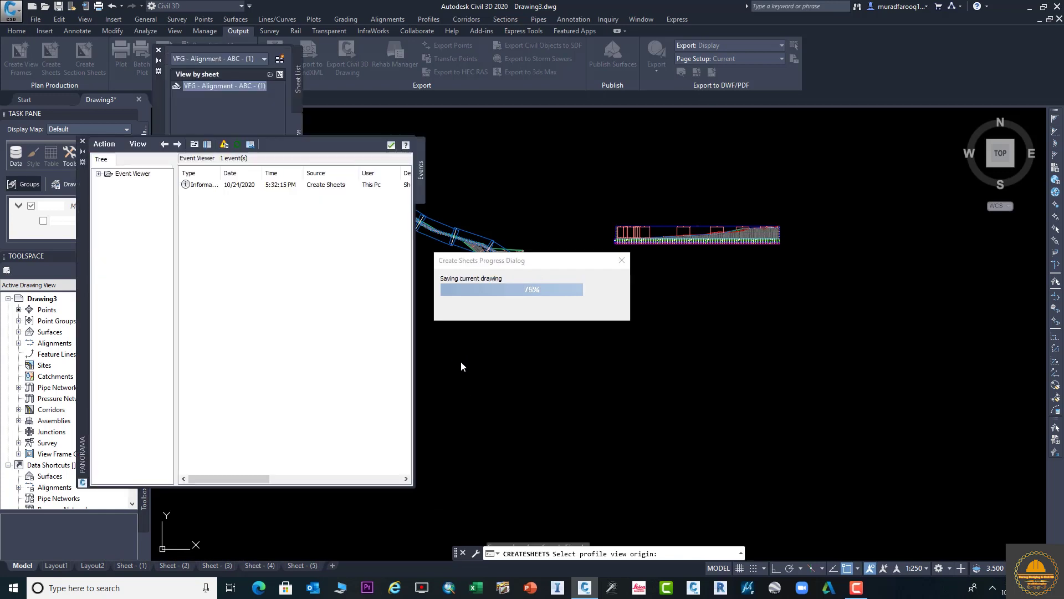
click(391, 145)
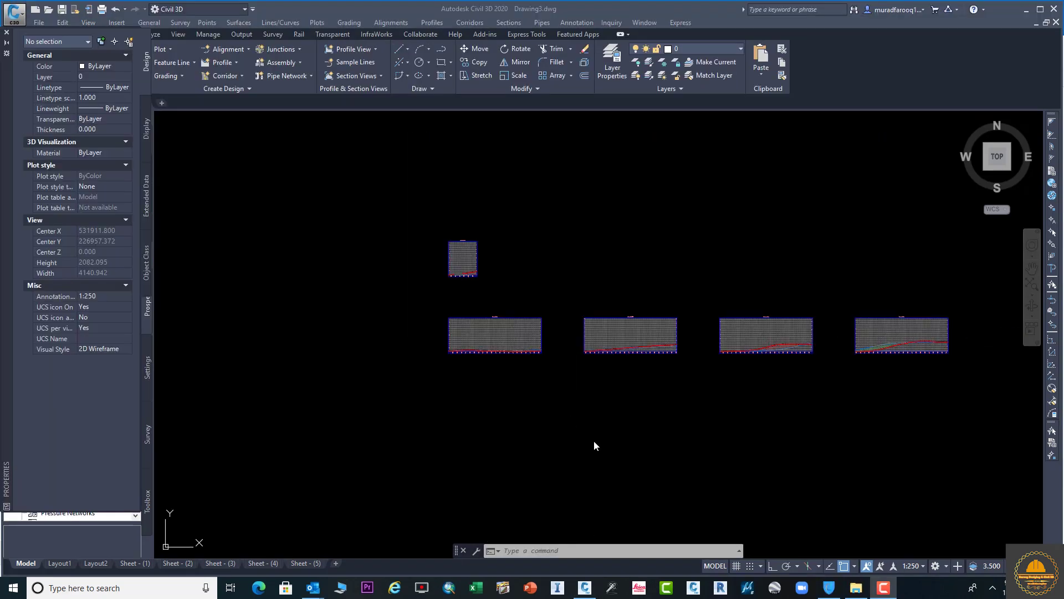
Examine the grids, profile lines and bands of the profile views generated for the sheets
scroll(501, 301, up, 2)
scroll(510, 340, down, 4)
scroll(518, 350, up, 5)
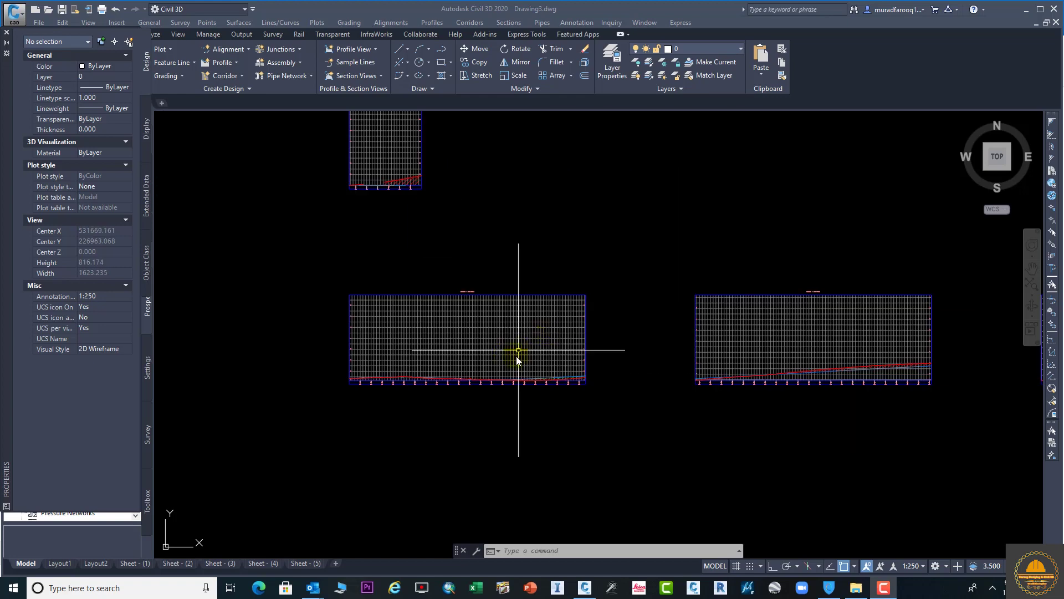
scroll(439, 362, down, 2)
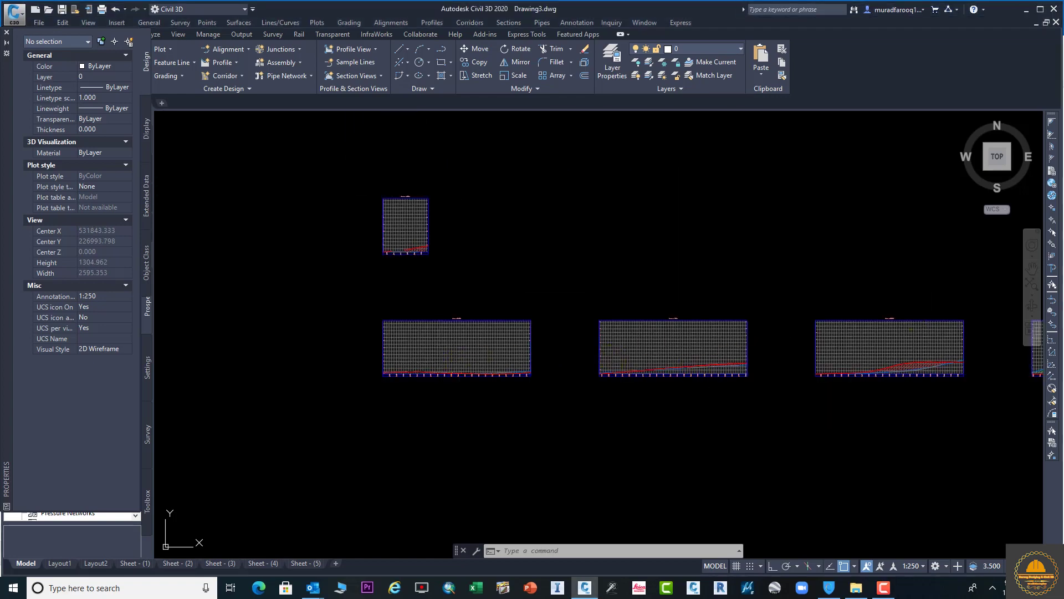
scroll(643, 372, up, 4)
scroll(647, 372, up, 2)
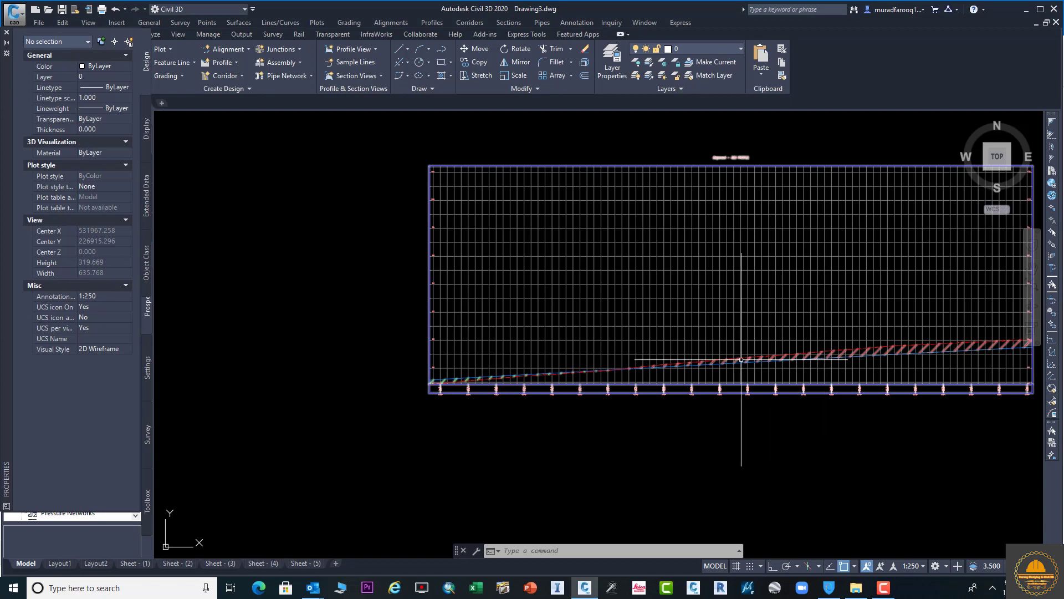
scroll(743, 371, down, 2)
scroll(430, 375, down, 2)
scroll(807, 337, up, 2)
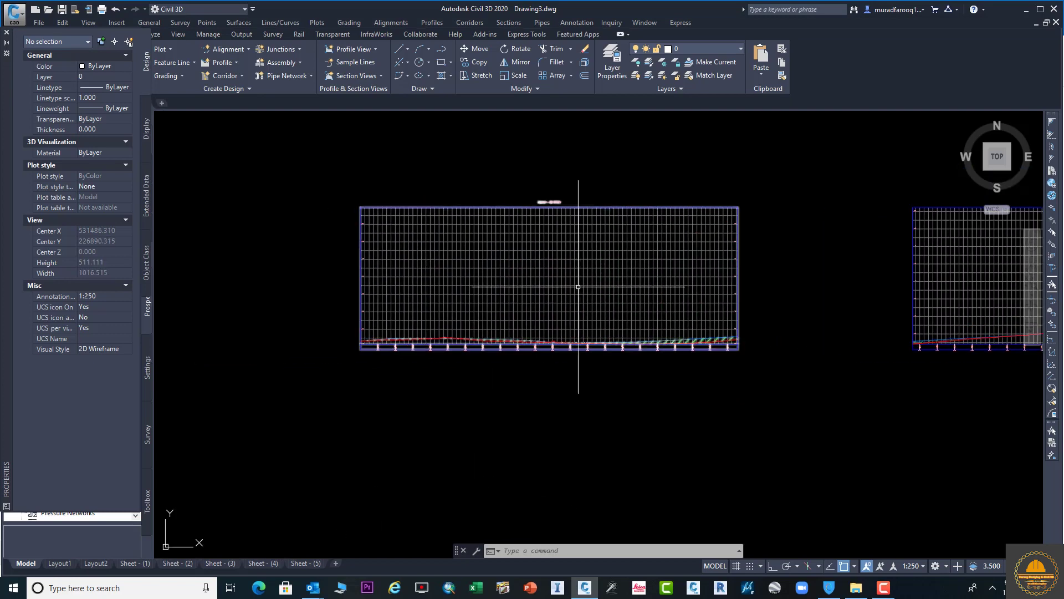
scroll(537, 342, up, 2)
scroll(556, 333, down, 2)
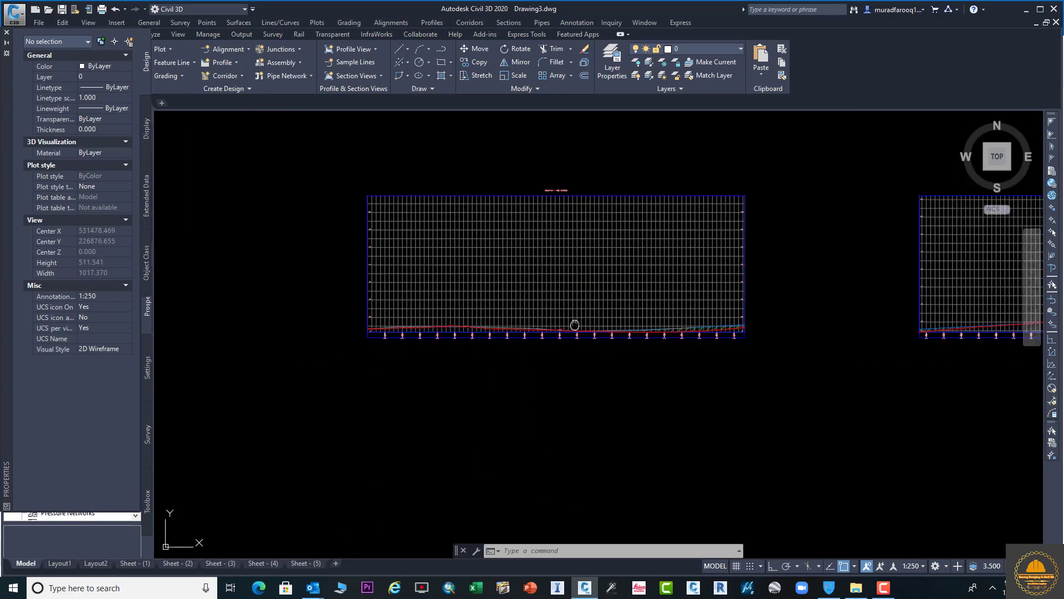
Open the profile view properties of the generated profile view covering the start of the alignment
click(635, 298)
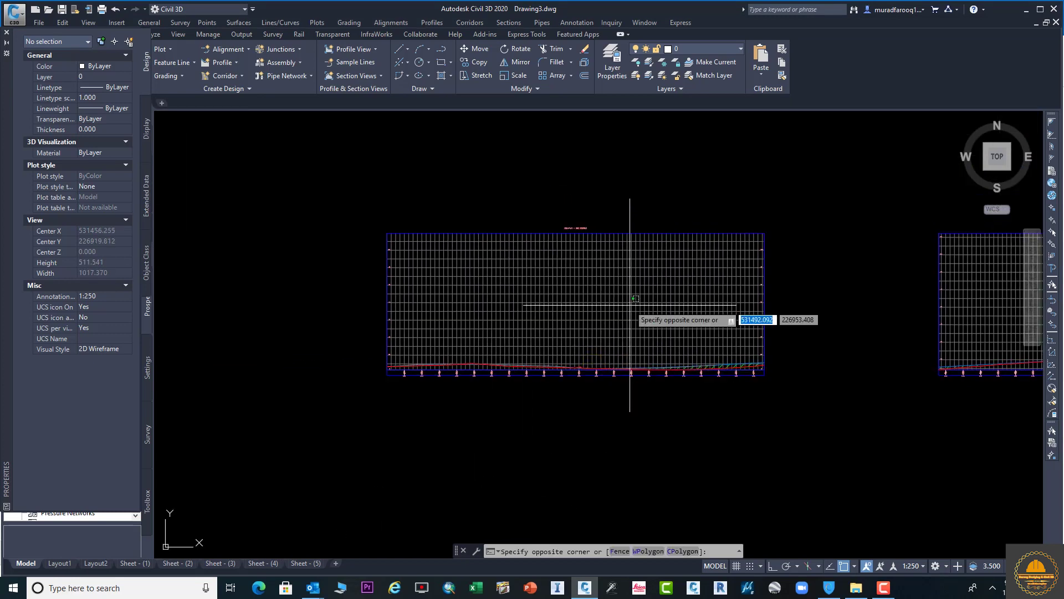
click(755, 297)
click(756, 298)
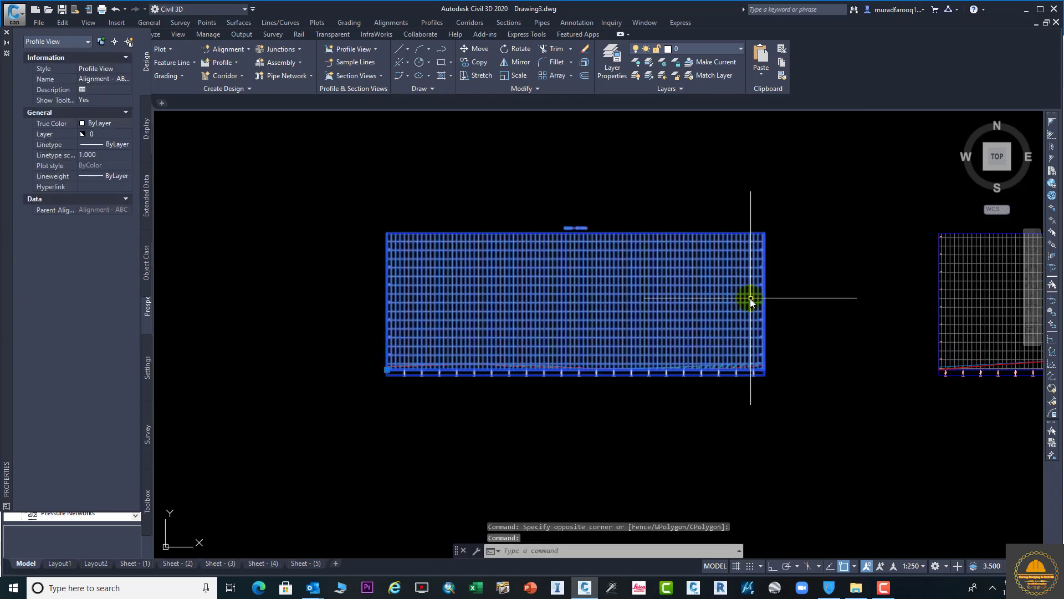
right_click(657, 295)
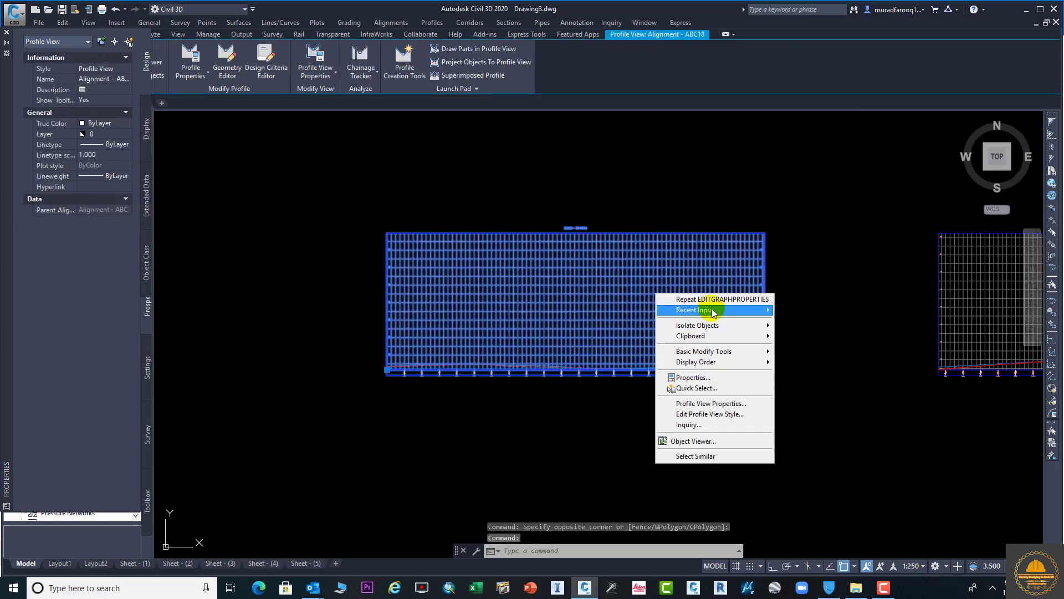
click(712, 404)
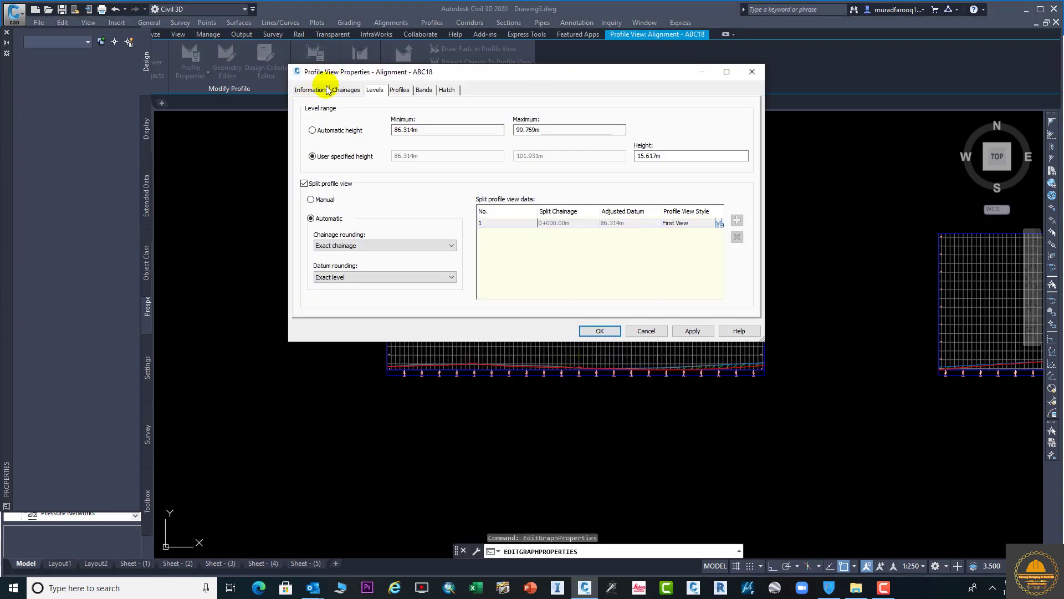
Set the chainage range of the profile view to Automatic after comparing it with the user specified range
click(310, 91)
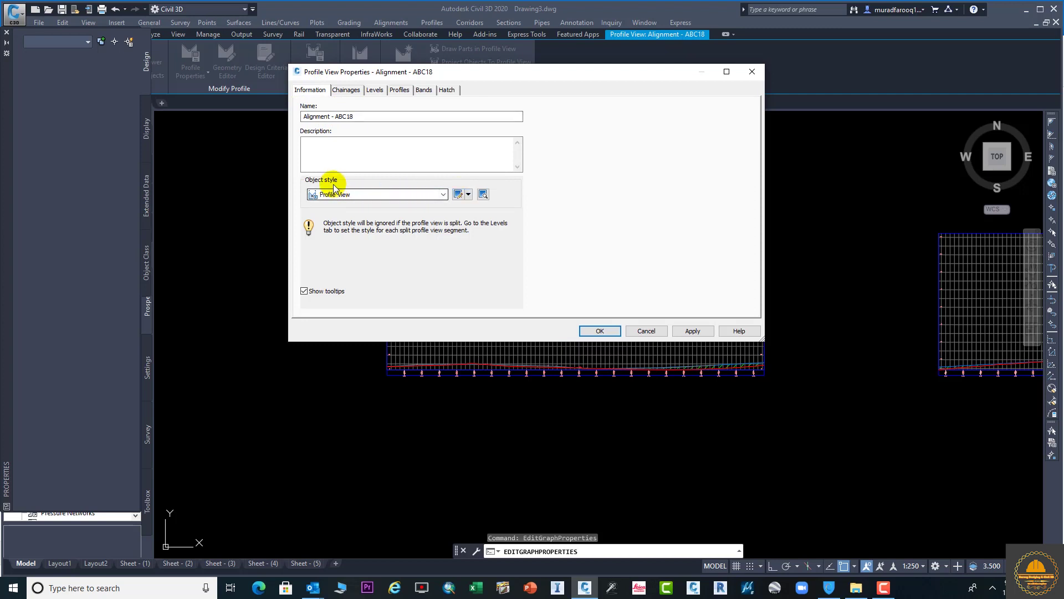
click(347, 90)
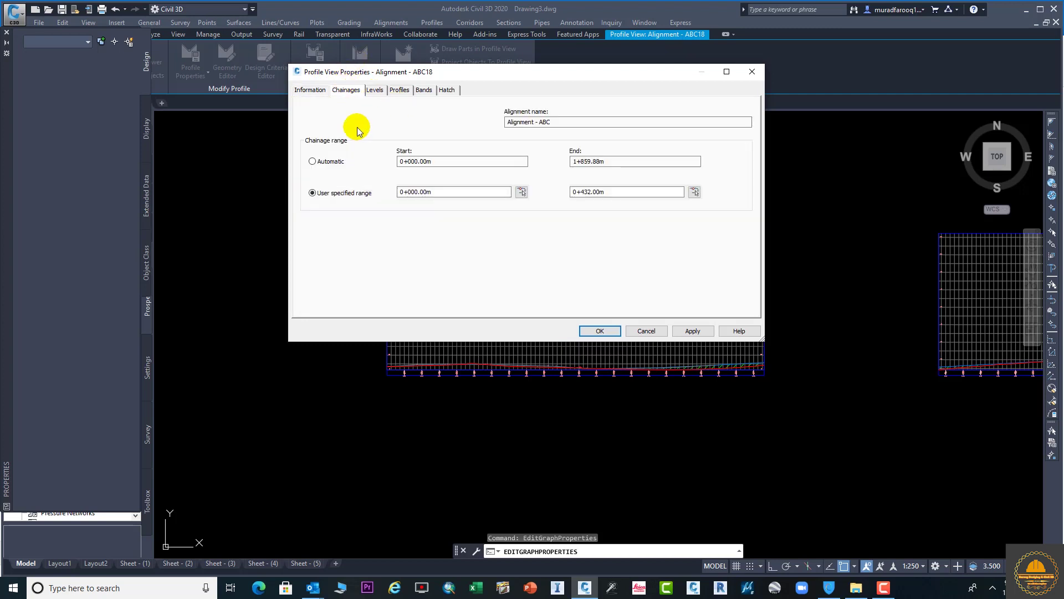
click(332, 162)
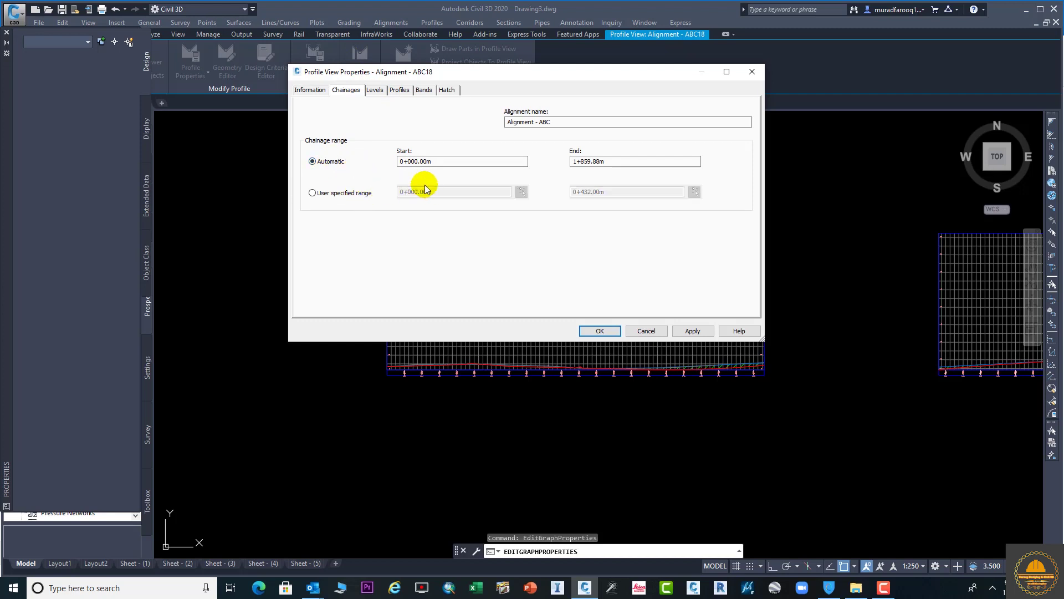
click(357, 193)
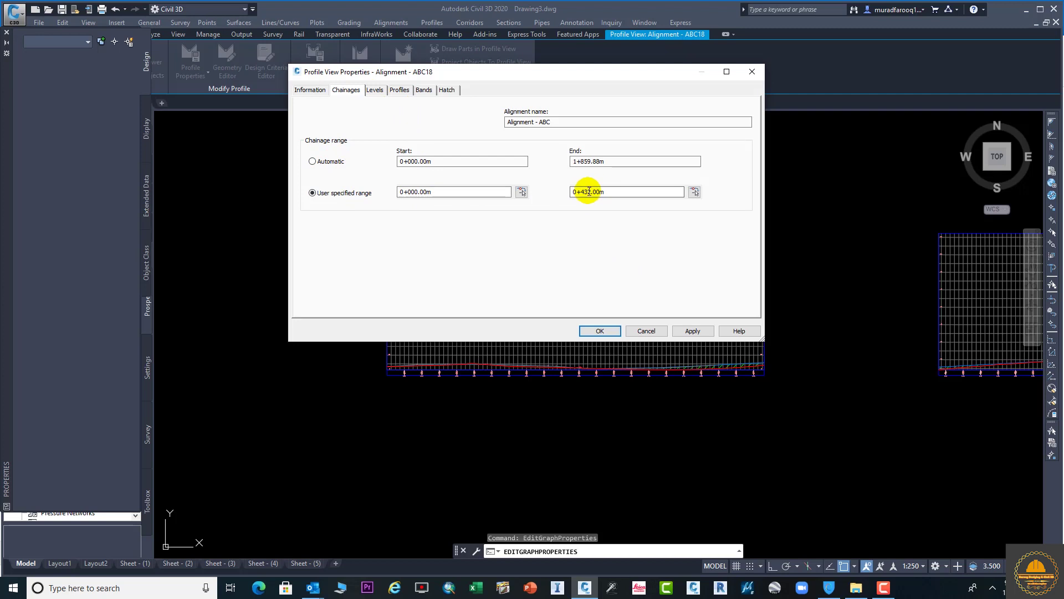
click(336, 161)
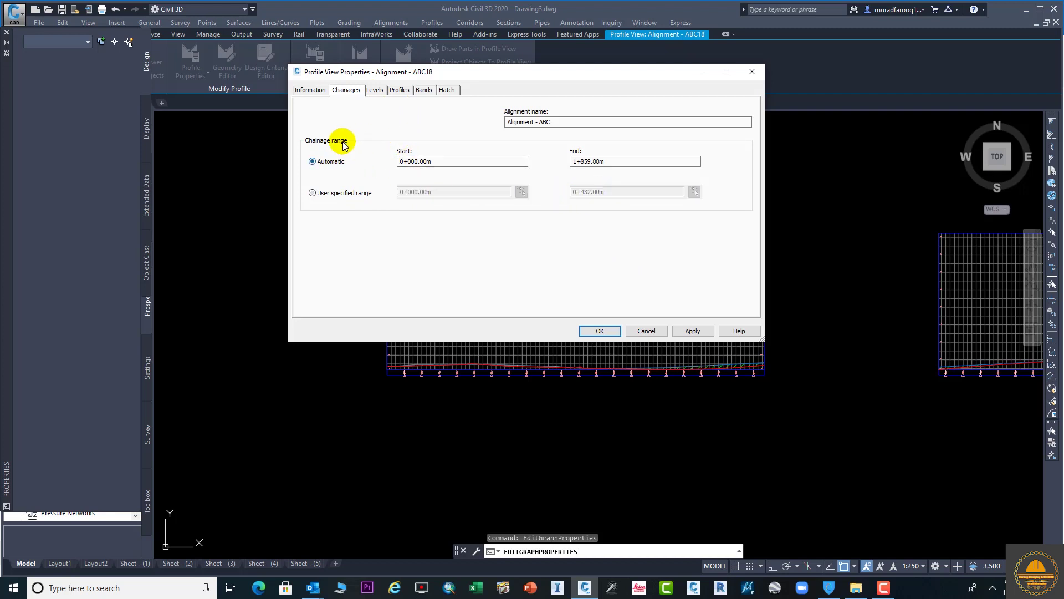
Add a Vertical Geometry band with the Geometry style to the bottom of the profile view
click(373, 90)
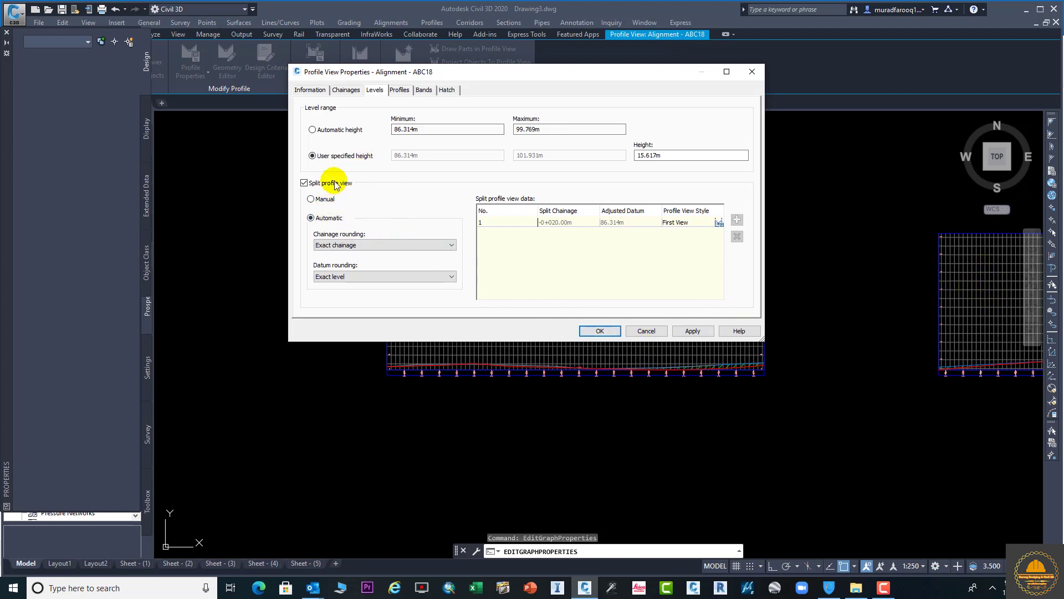
click(398, 90)
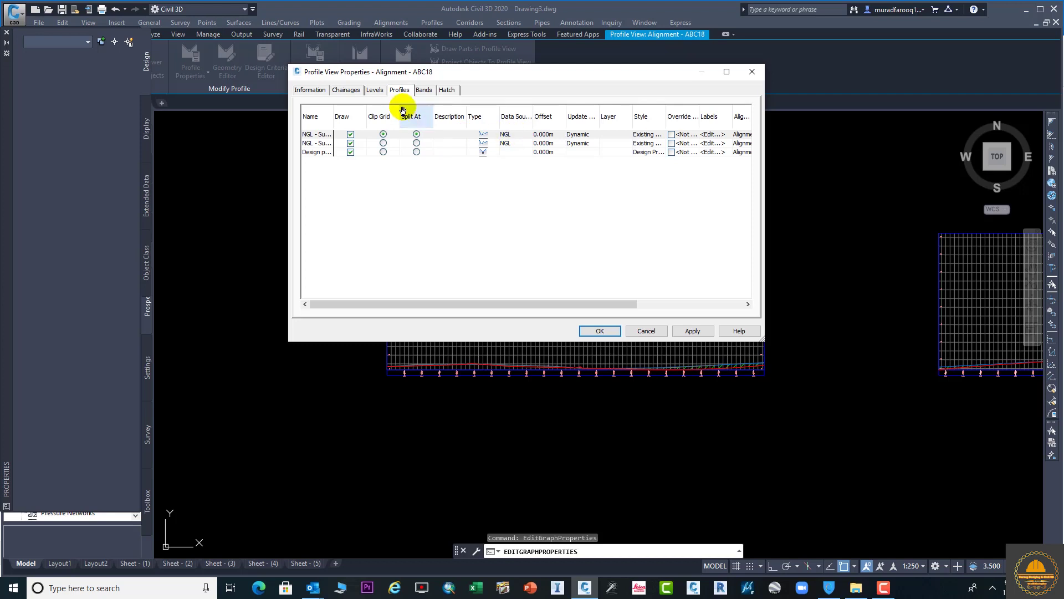
click(424, 91)
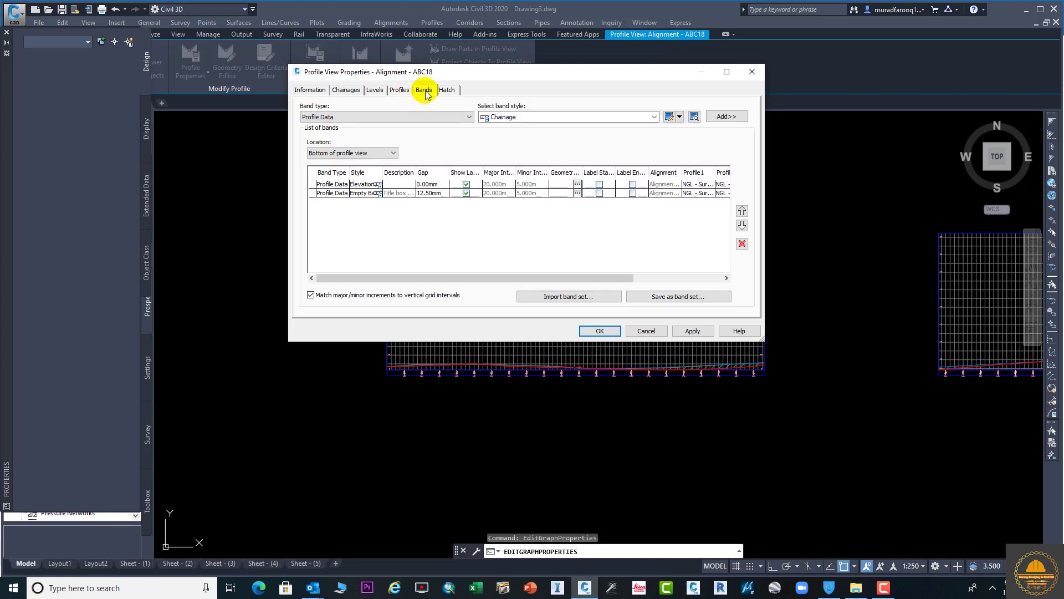
click(404, 120)
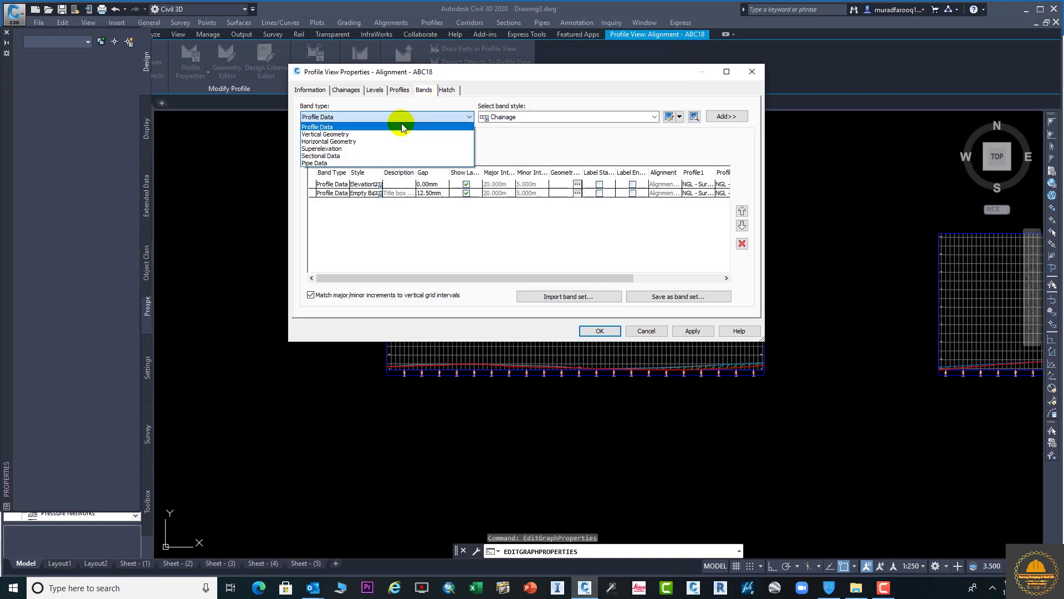
click(337, 127)
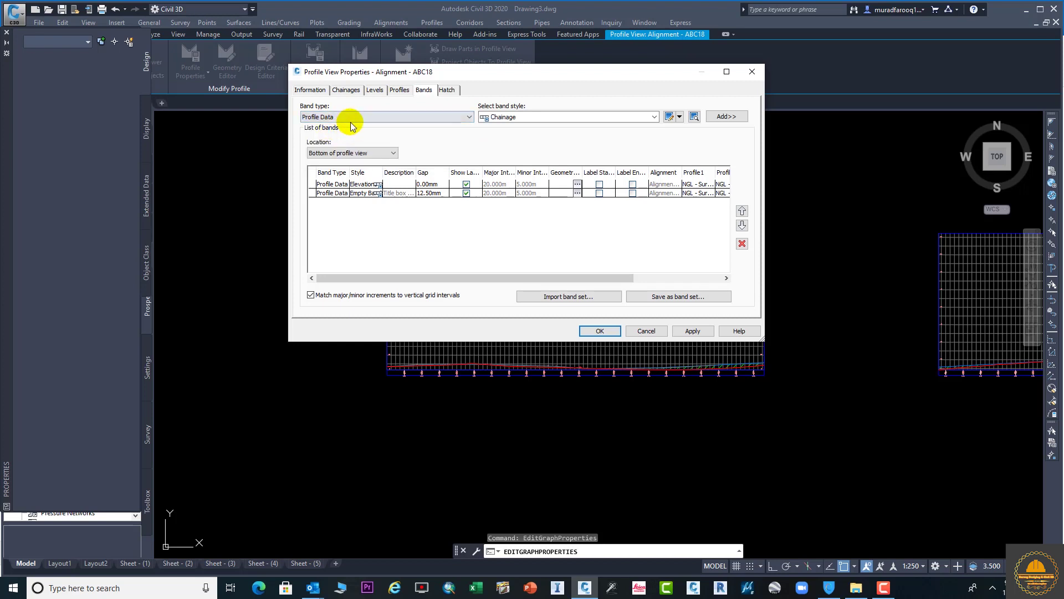
click(351, 116)
click(346, 130)
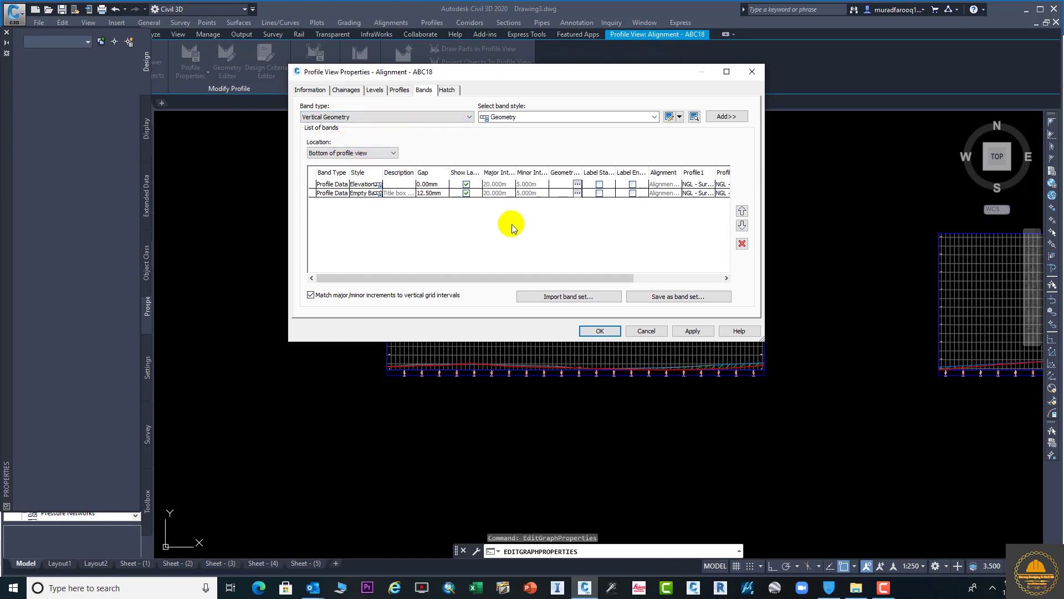
click(726, 117)
Add a Superelevation band styled Divided with Two Crowns - No Shoulders and a Sectional Data band styled Sample Line Name and Distance
click(374, 117)
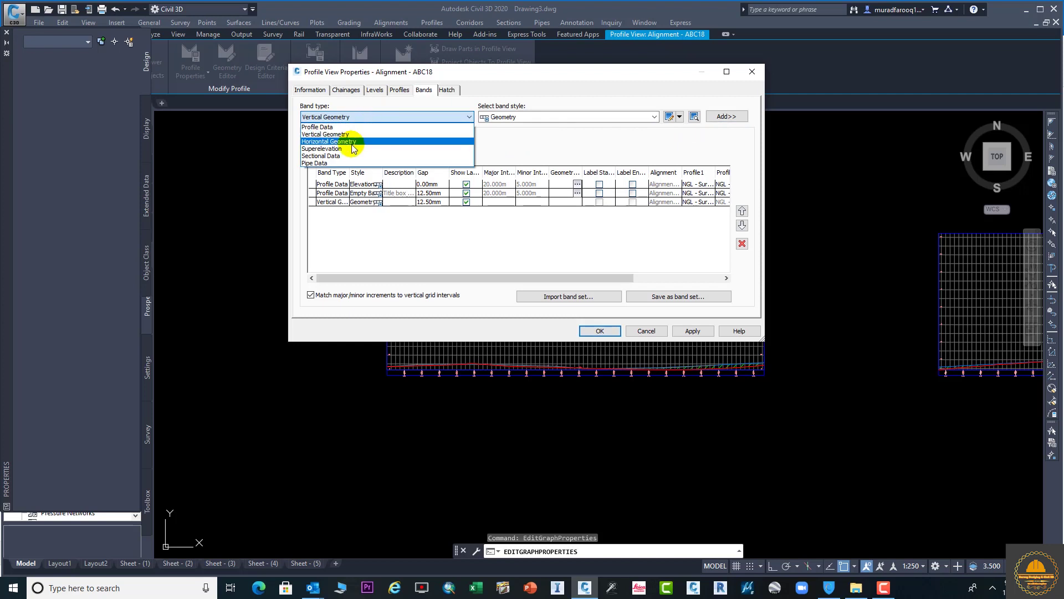
click(349, 149)
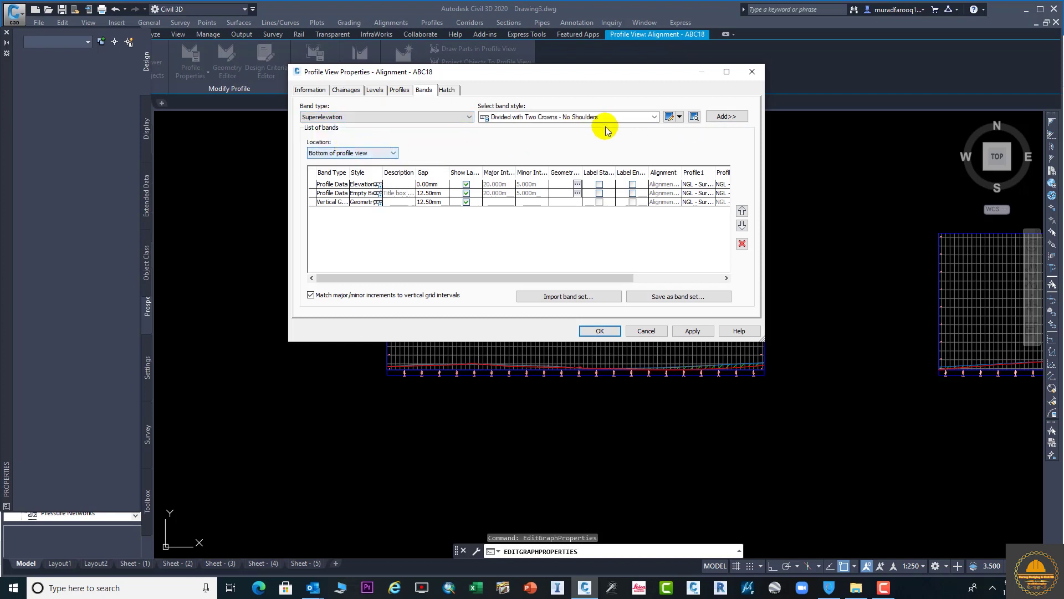
click(727, 117)
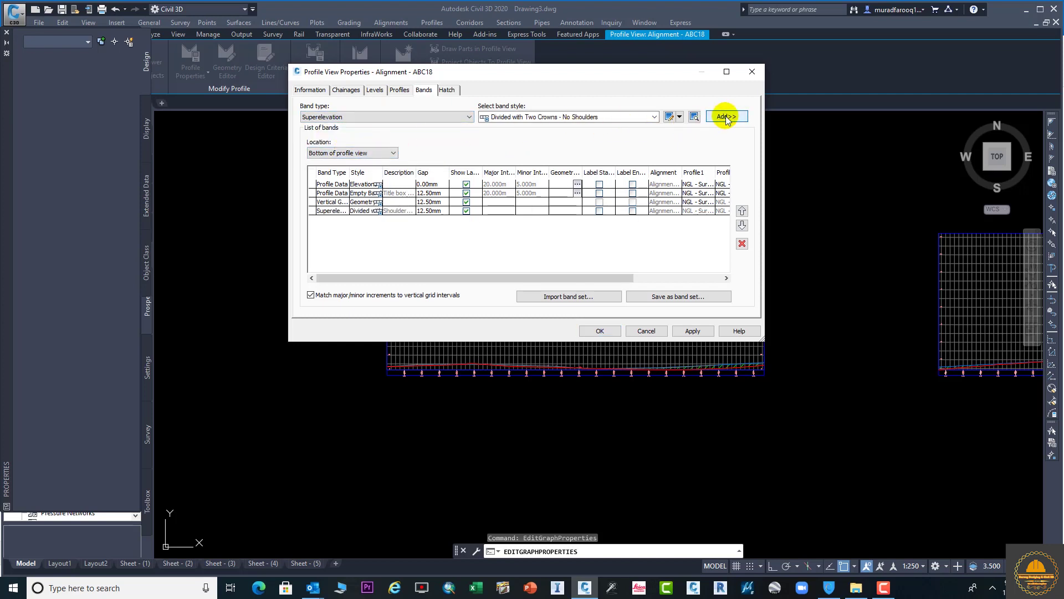
click(434, 118)
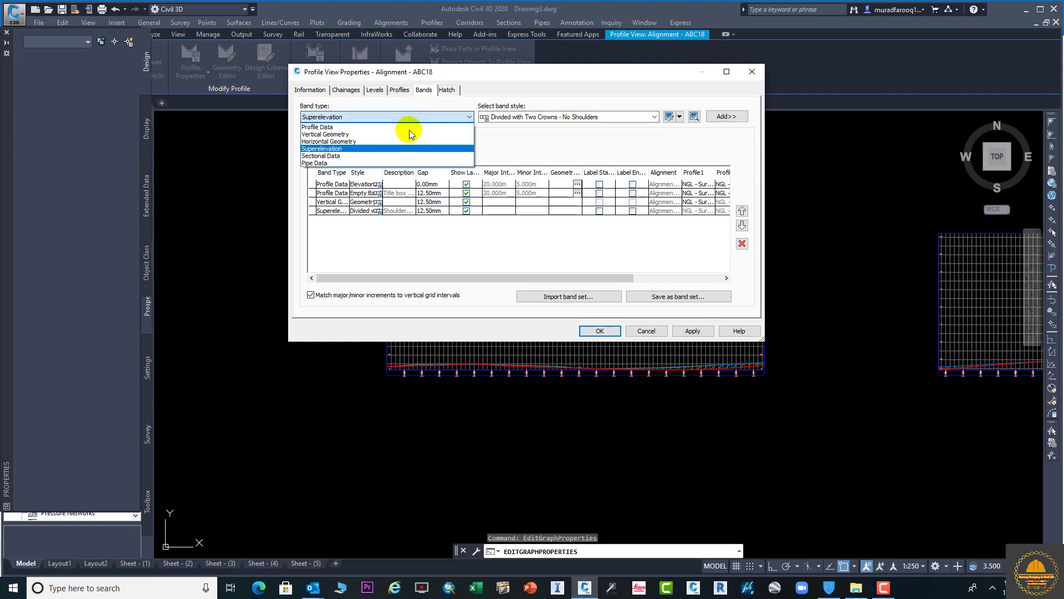
click(331, 157)
click(715, 118)
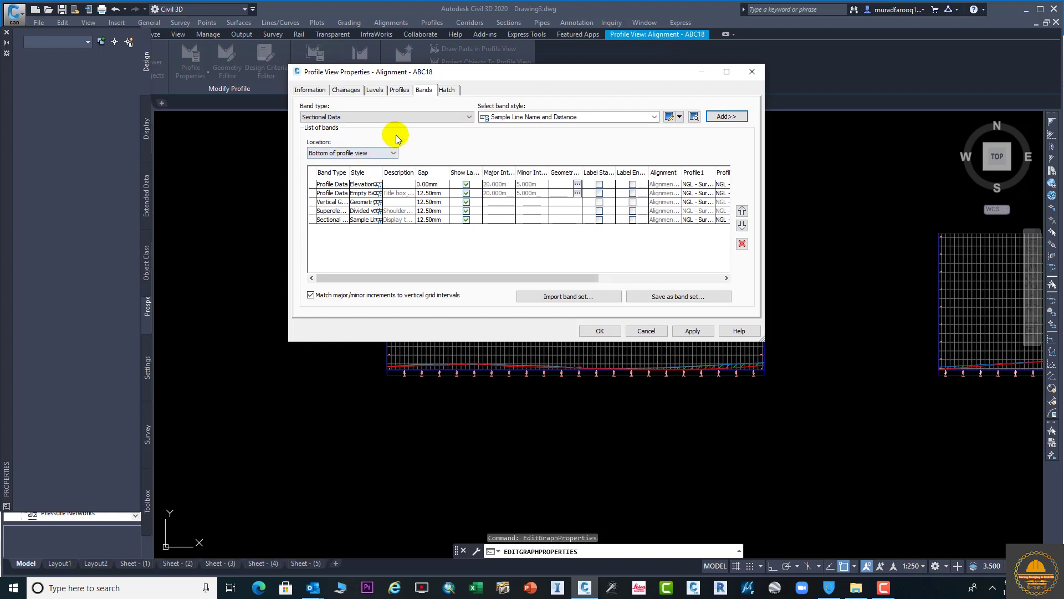
Apply the band changes to the profile view and check the added bands below the grid
click(417, 118)
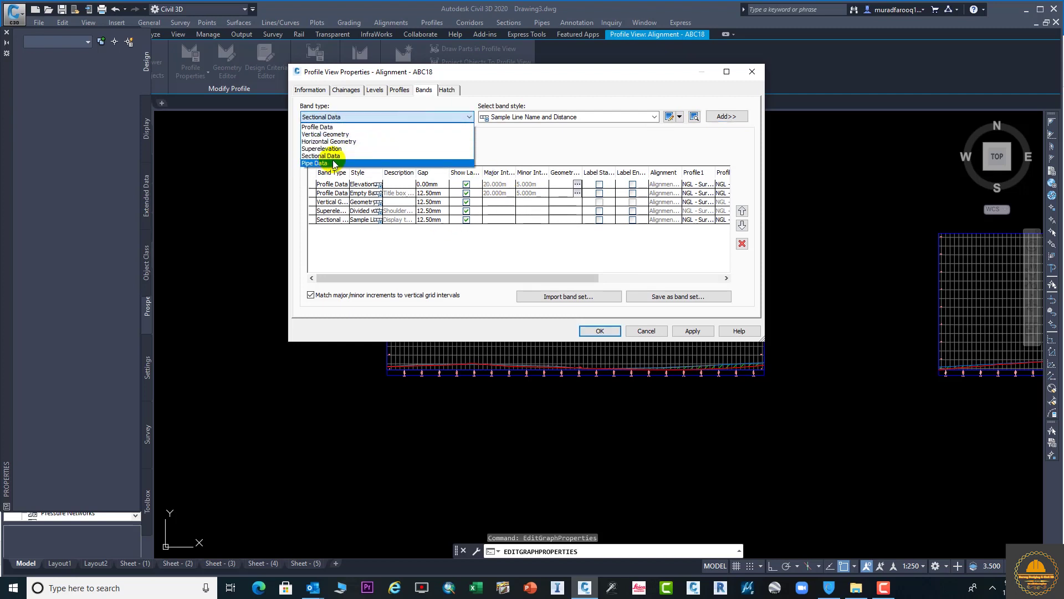
click(546, 154)
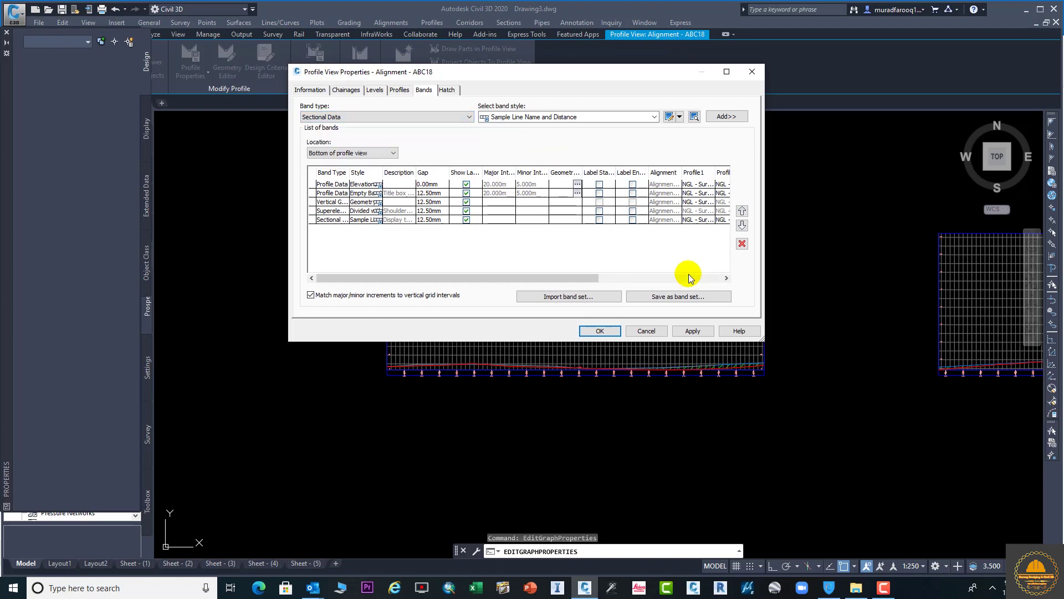
click(690, 331)
click(598, 332)
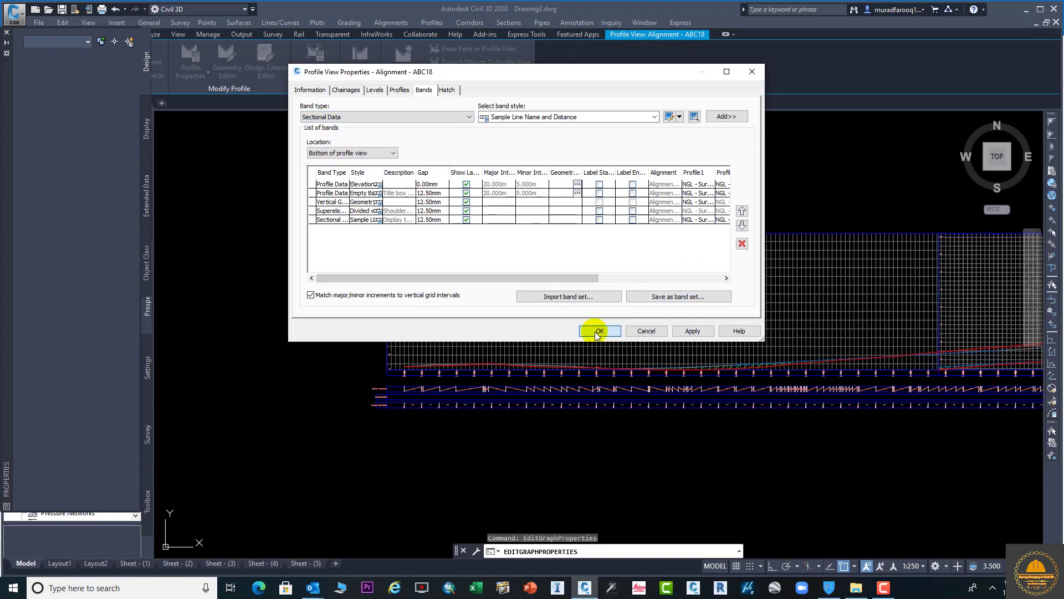
scroll(509, 416, up, 4)
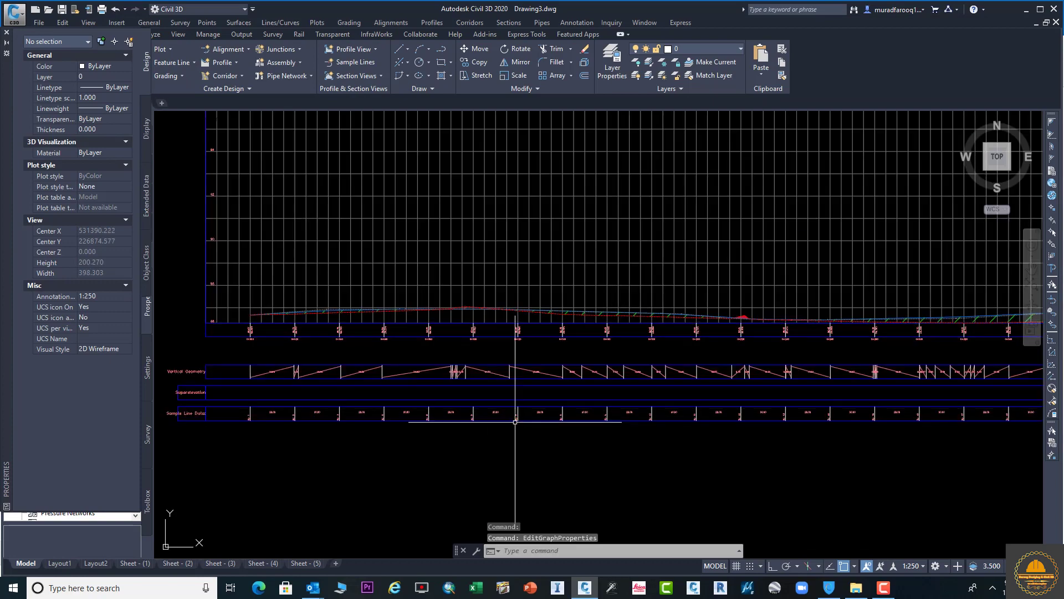
scroll(465, 267, up, 3)
scroll(465, 267, down, 4)
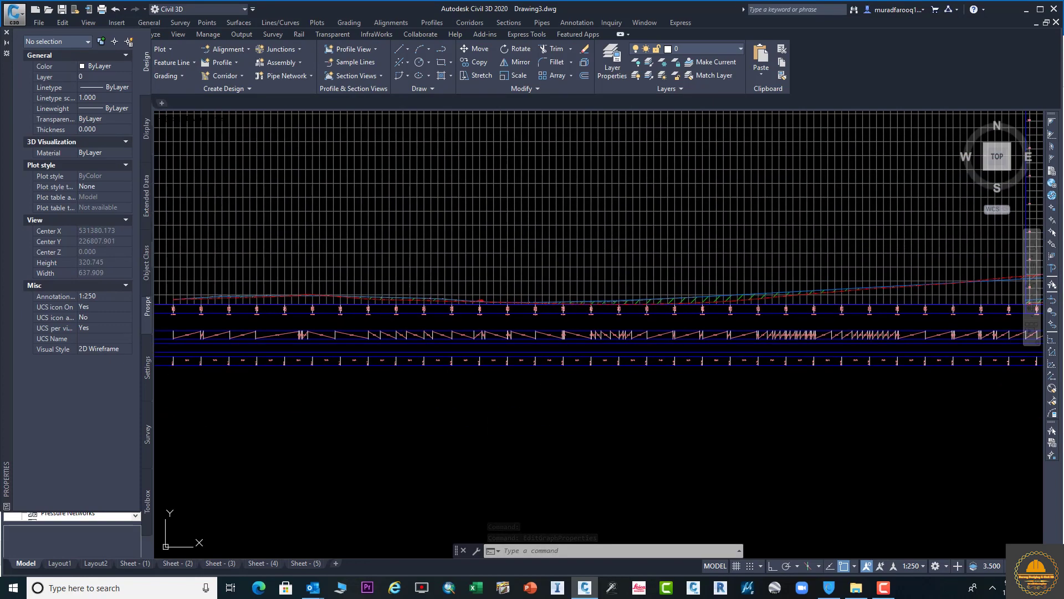
Open the label settings of the first NGL surface profile listed in the profile view's properties
click(643, 211)
right_click(644, 209)
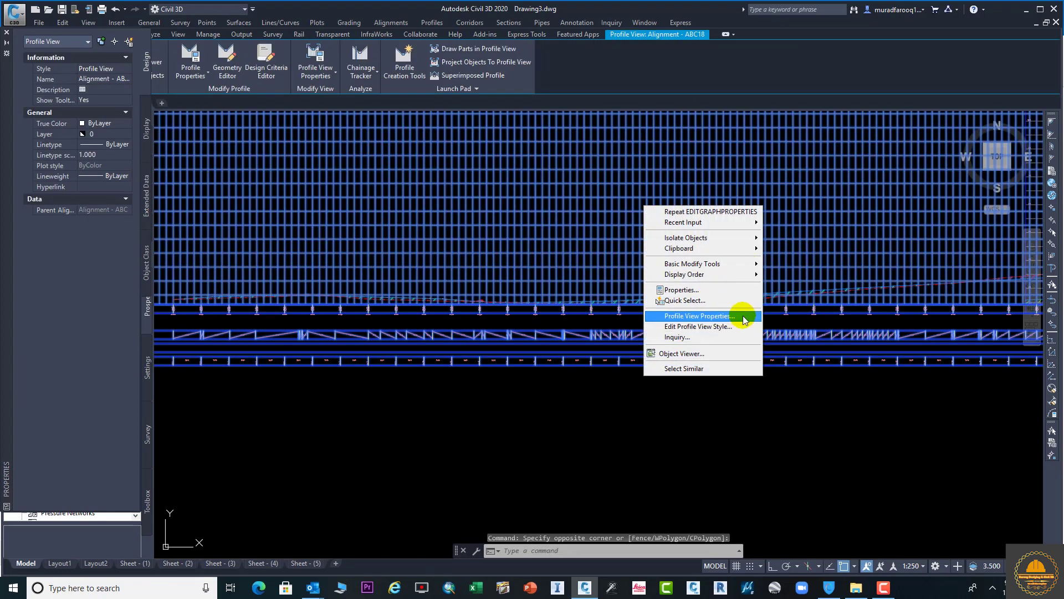
click(698, 316)
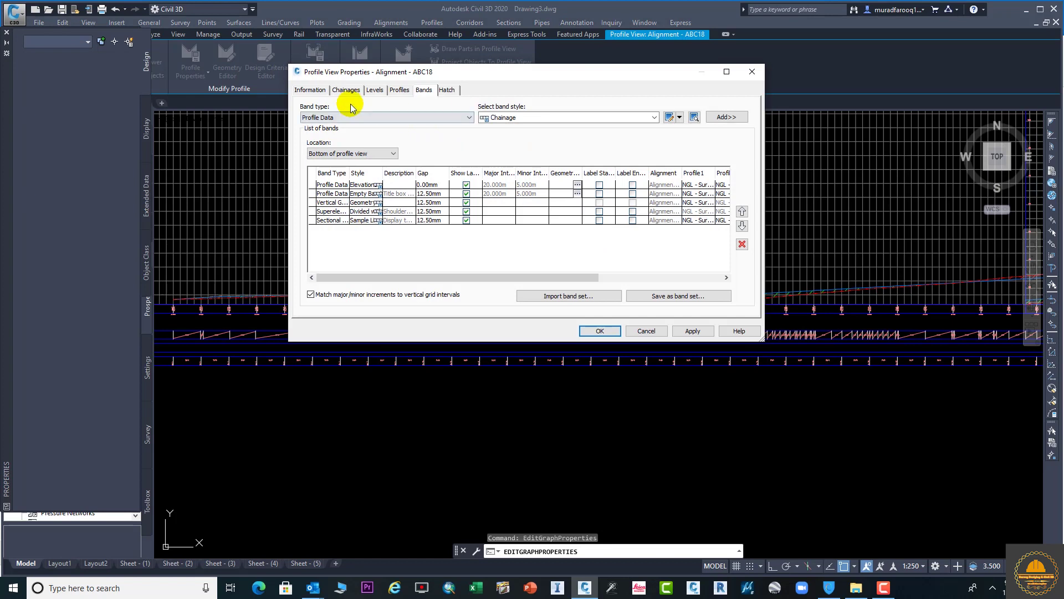
click(344, 91)
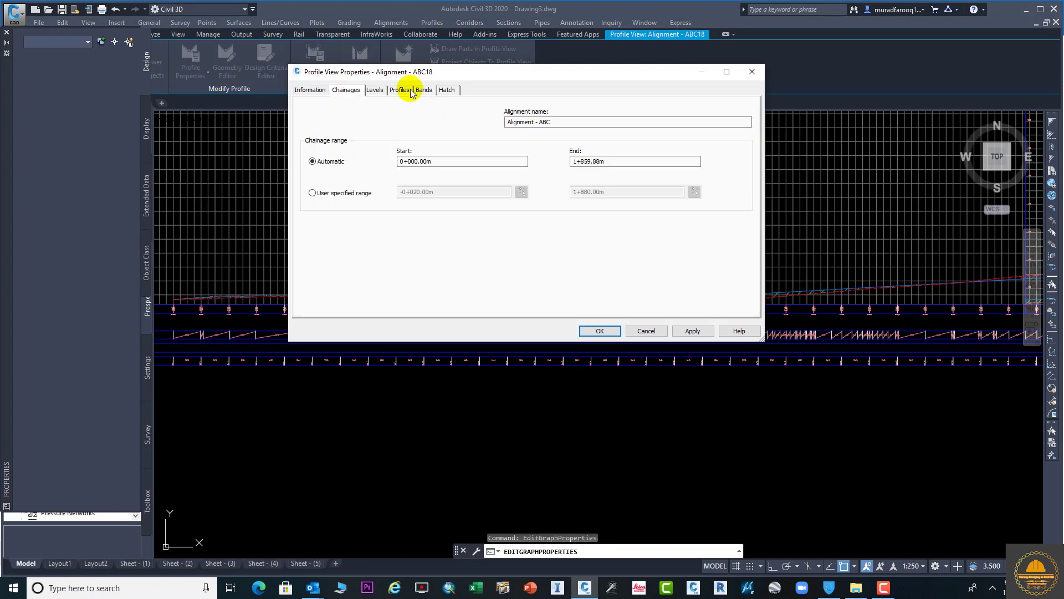
click(373, 92)
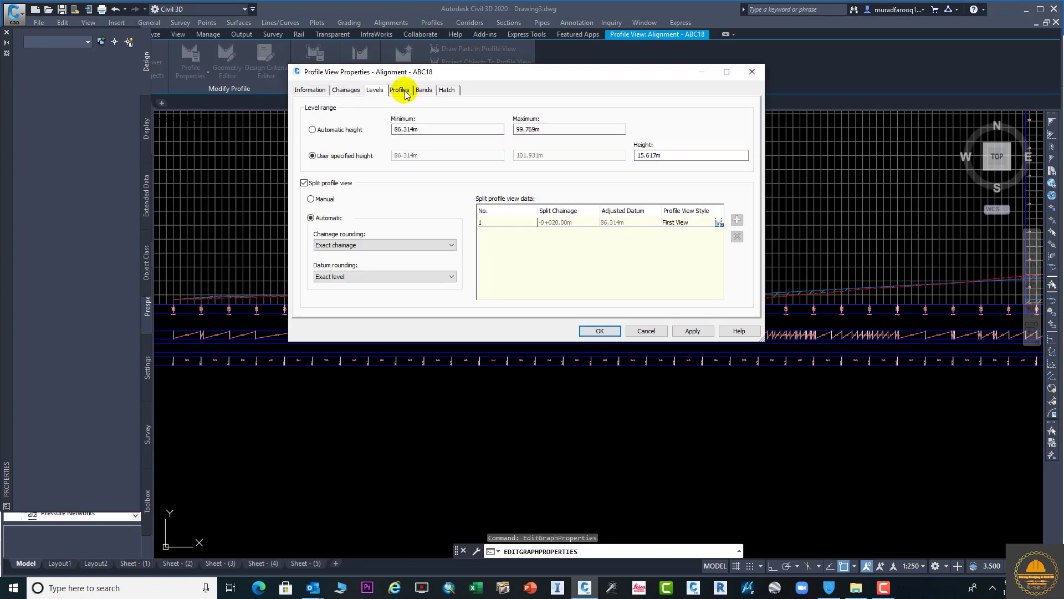
click(405, 93)
click(722, 134)
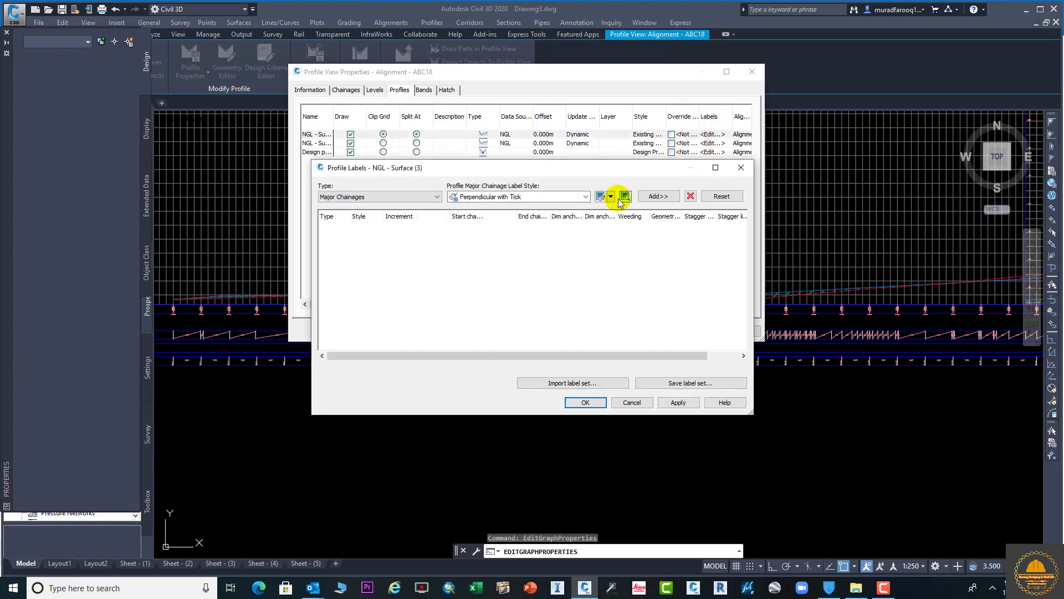
Try to add Minor Chainages labels with the Perpendicular with Tick style to the NGL surface profile
click(437, 197)
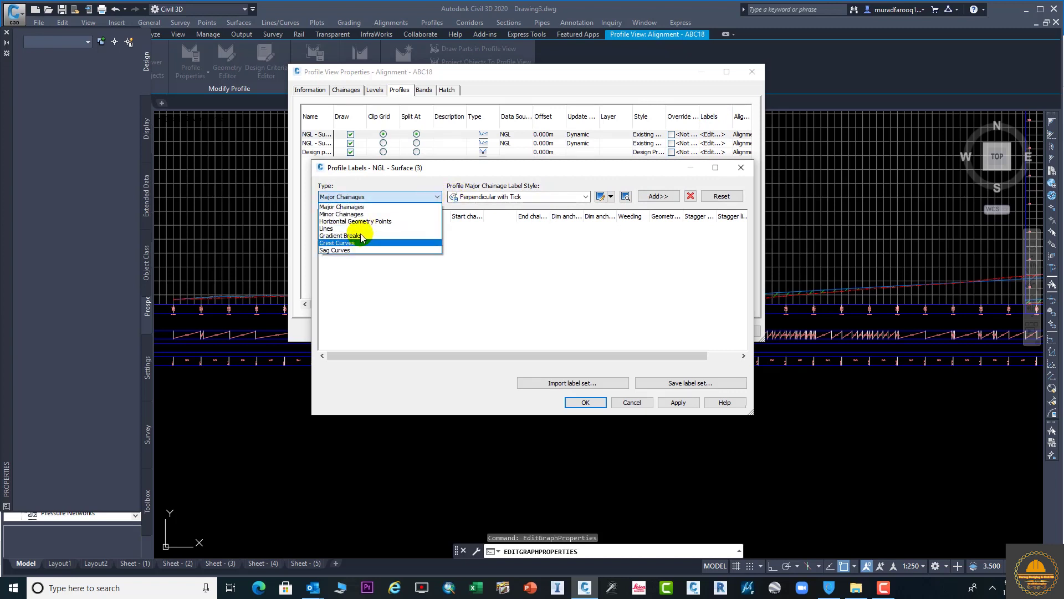
click(370, 214)
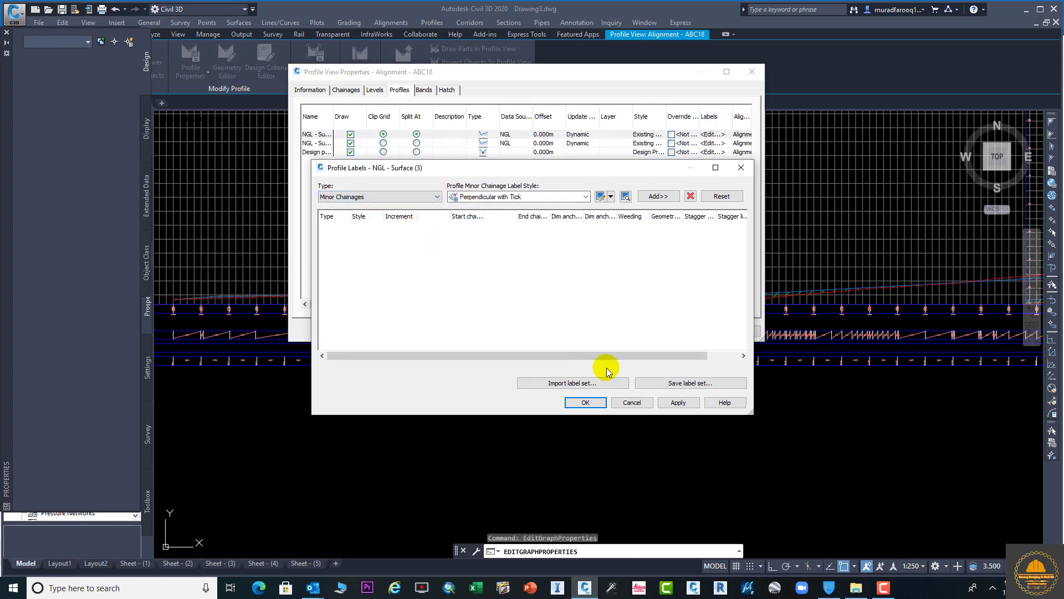
click(660, 196)
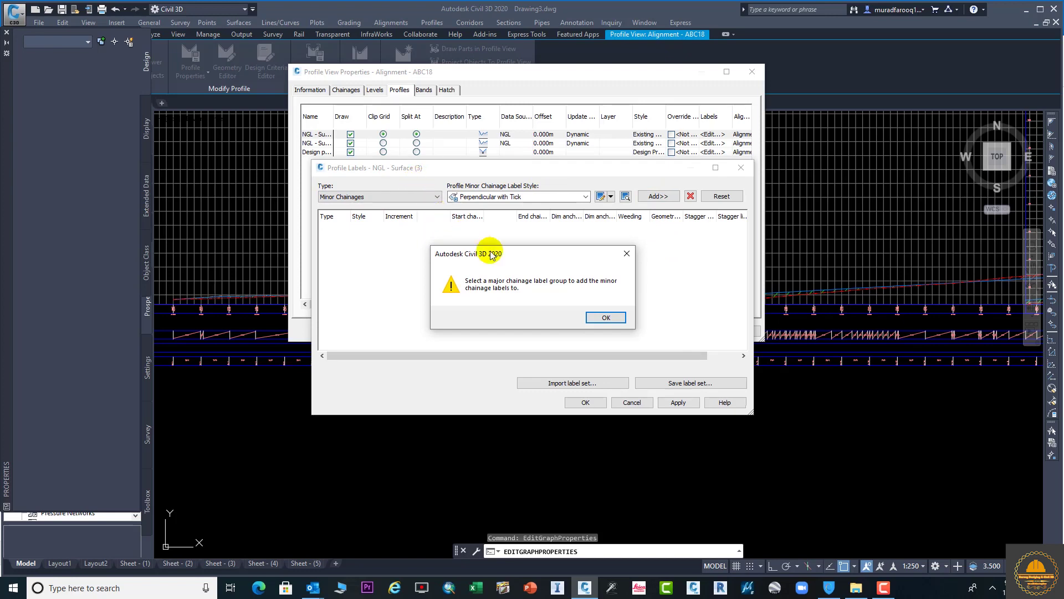
click(591, 318)
Add Horizontal Geometry Points labels with the Horizontal Geometry Station style, keeping all geometry point types labelled
click(429, 196)
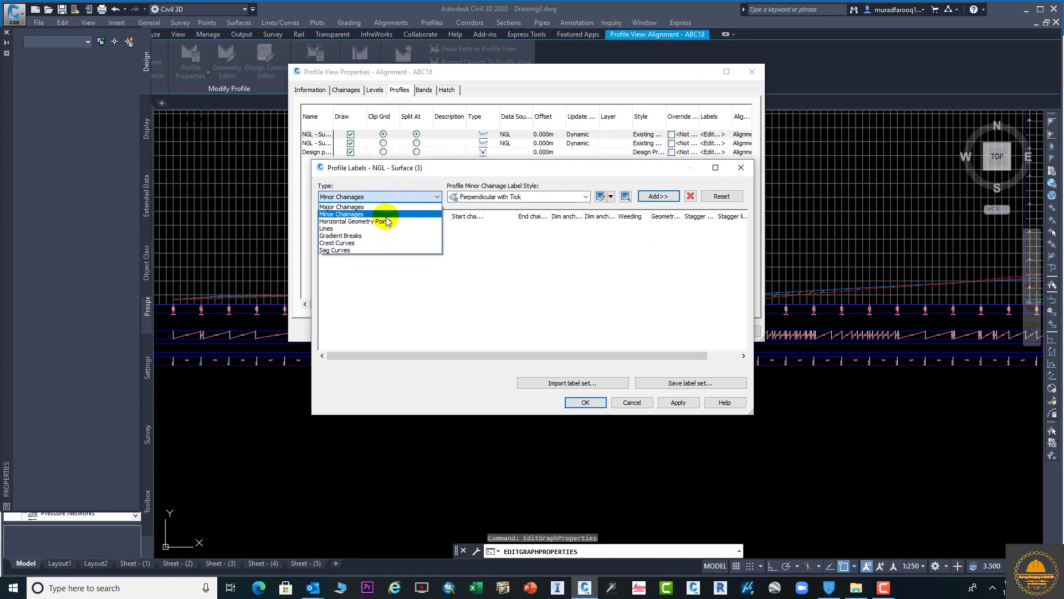
click(376, 221)
click(655, 196)
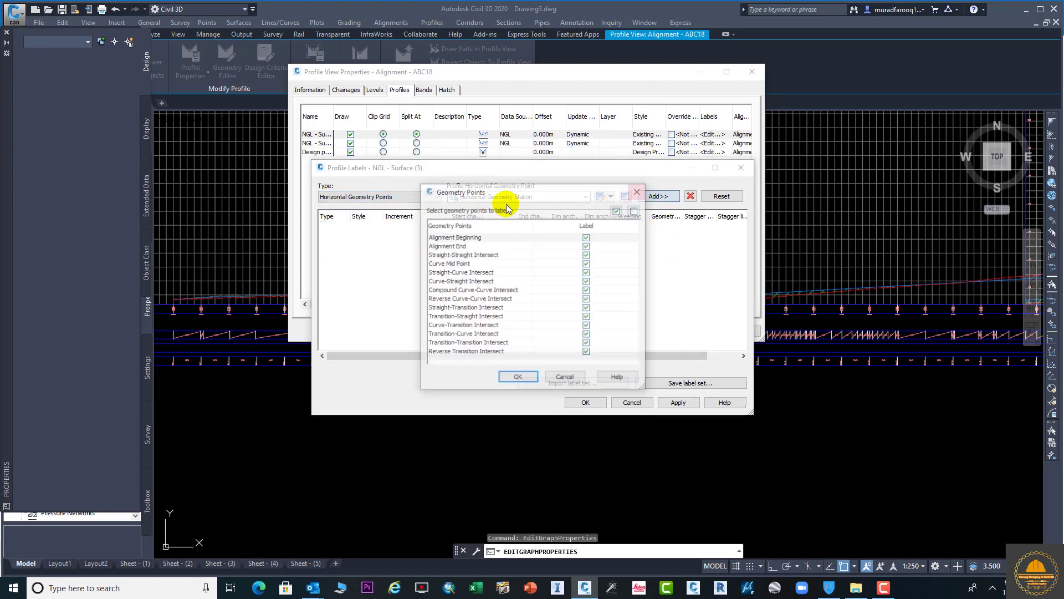
click(519, 378)
Add Crest Curves and Sag Curves labels to the NGL surface profile, both with the Crest and Sag style
click(438, 197)
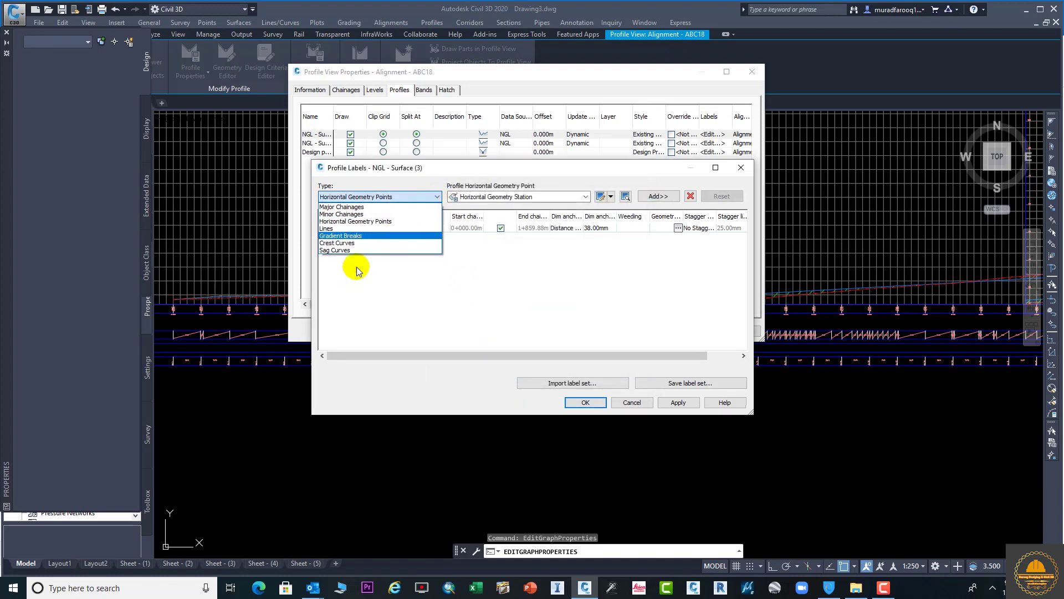
click(355, 302)
click(658, 196)
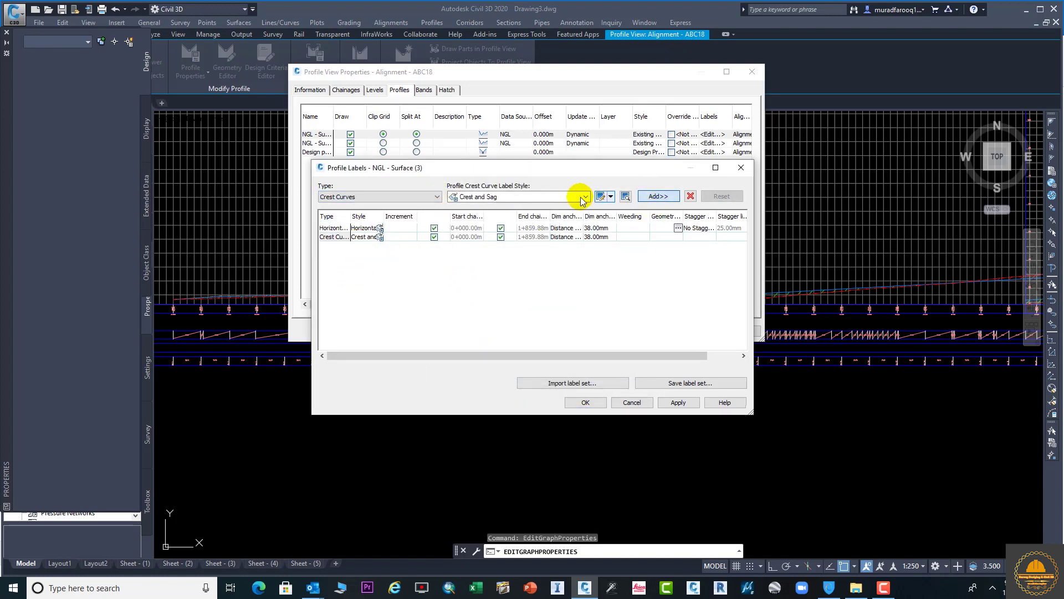
click(437, 197)
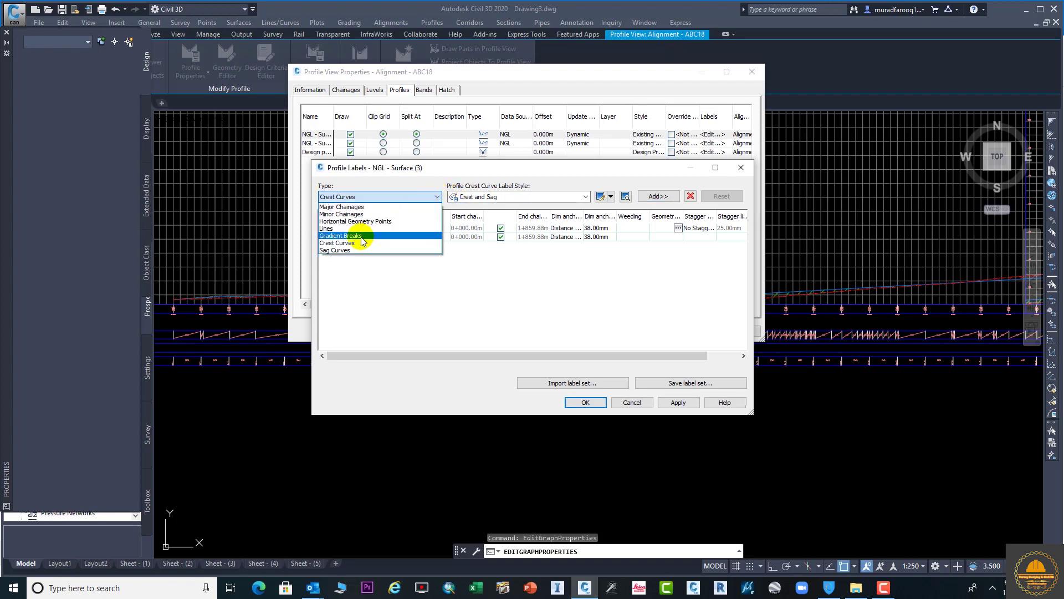
click(354, 250)
click(657, 197)
Add Gradient Breaks labels with the Station over Elevation style to the NGL surface profile
click(436, 197)
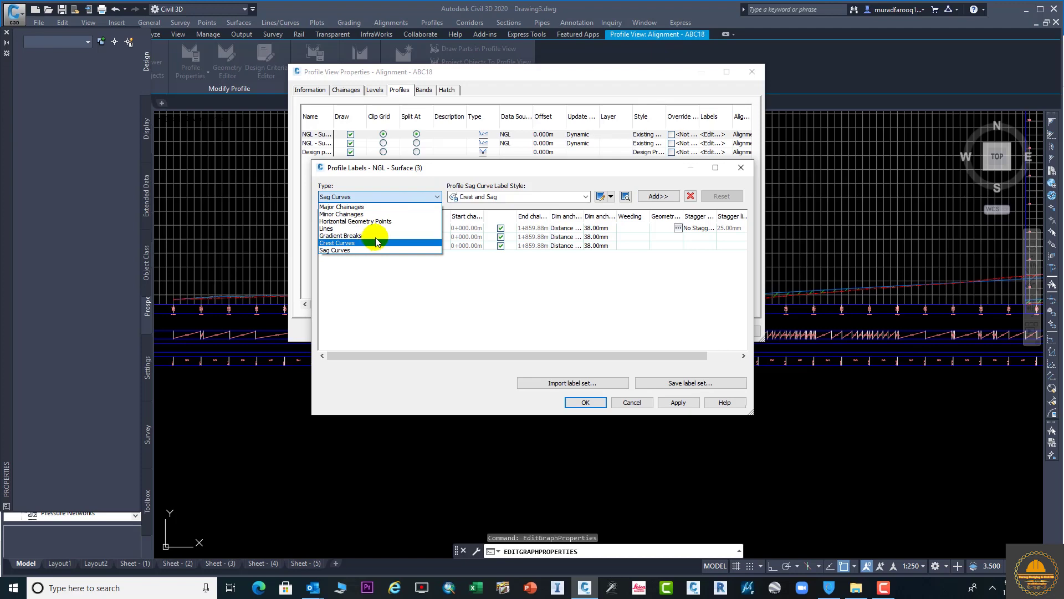
click(377, 235)
click(658, 196)
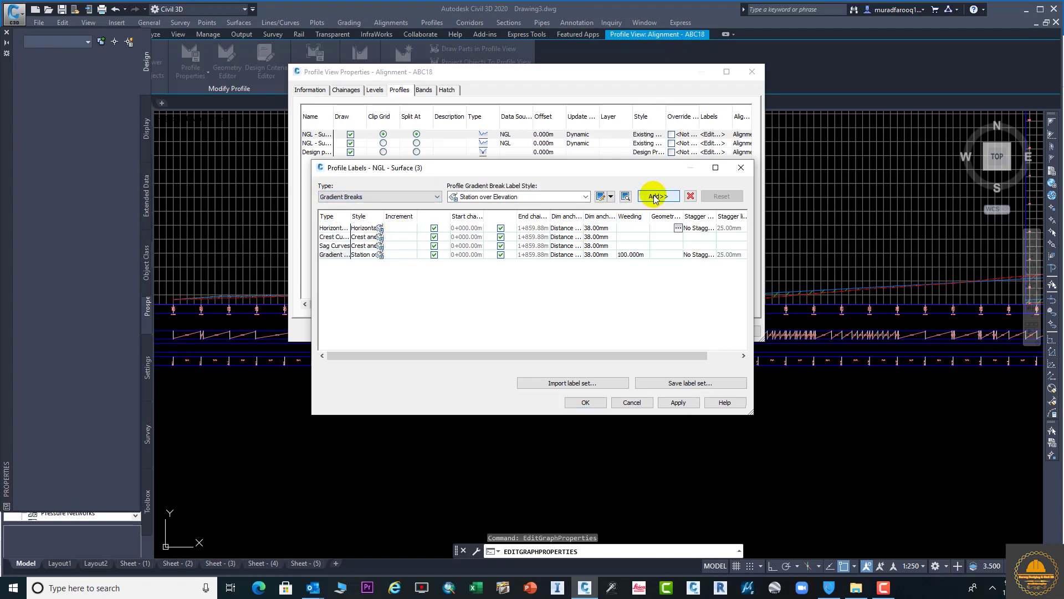
Apply the profile labels and the profile view properties, and check the labels along the profile in the drawing
click(678, 402)
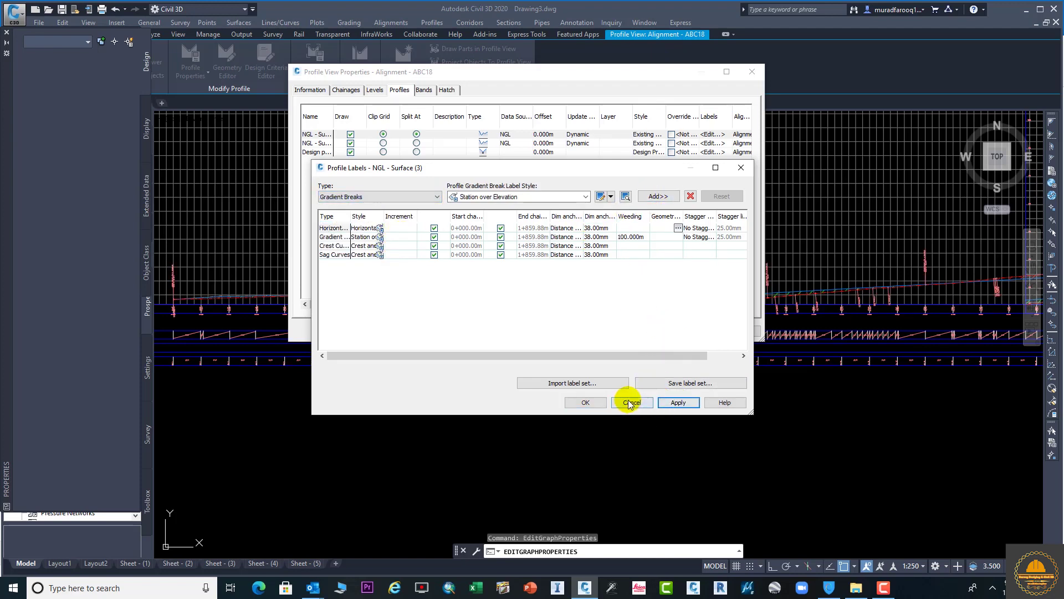
click(585, 403)
click(687, 331)
click(618, 330)
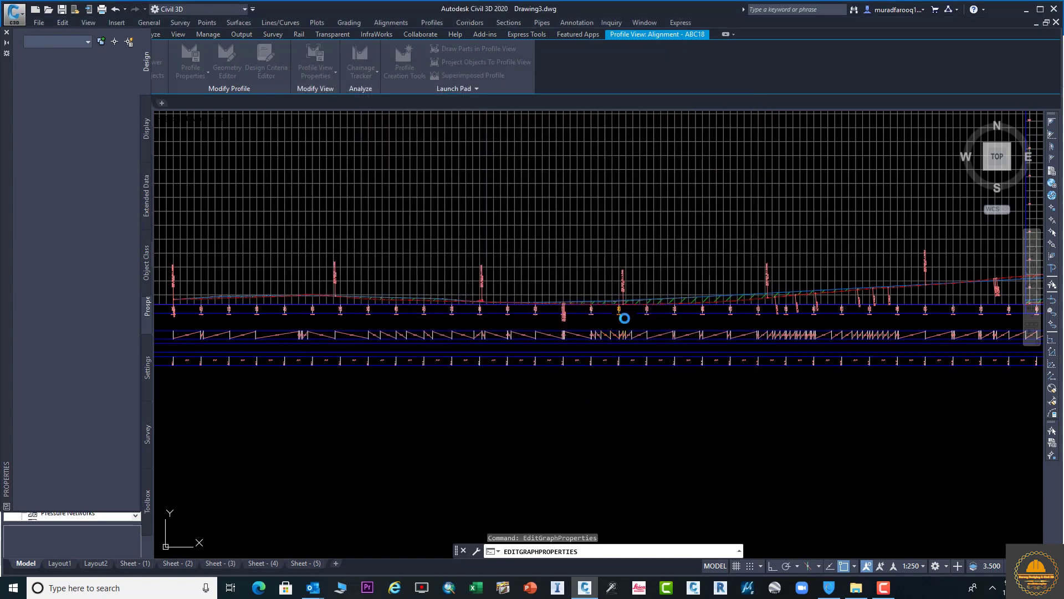
scroll(625, 313, up, 5)
scroll(746, 259, down, 2)
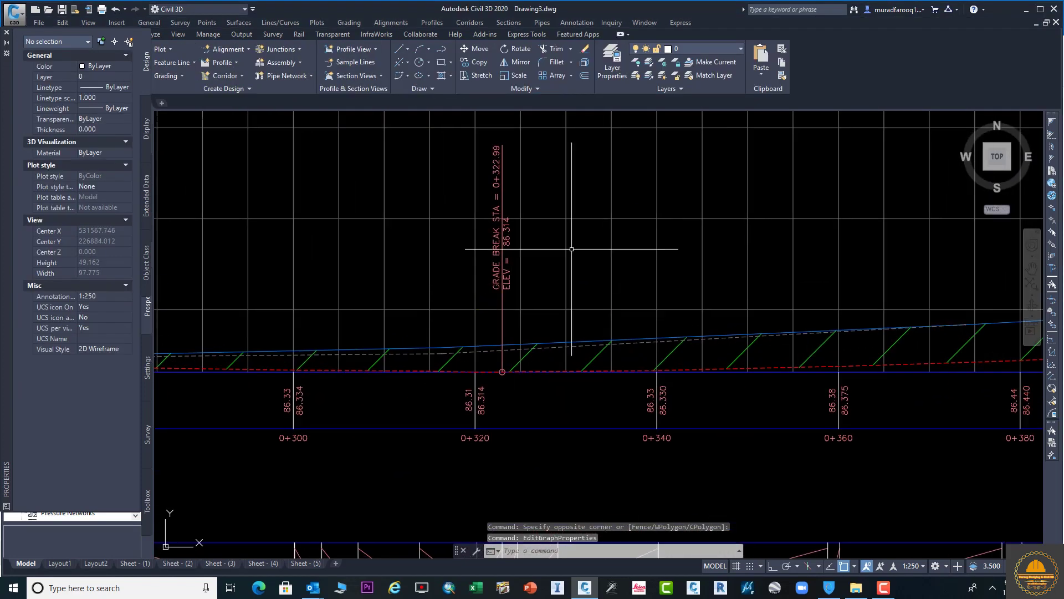
scroll(522, 231, down, 5)
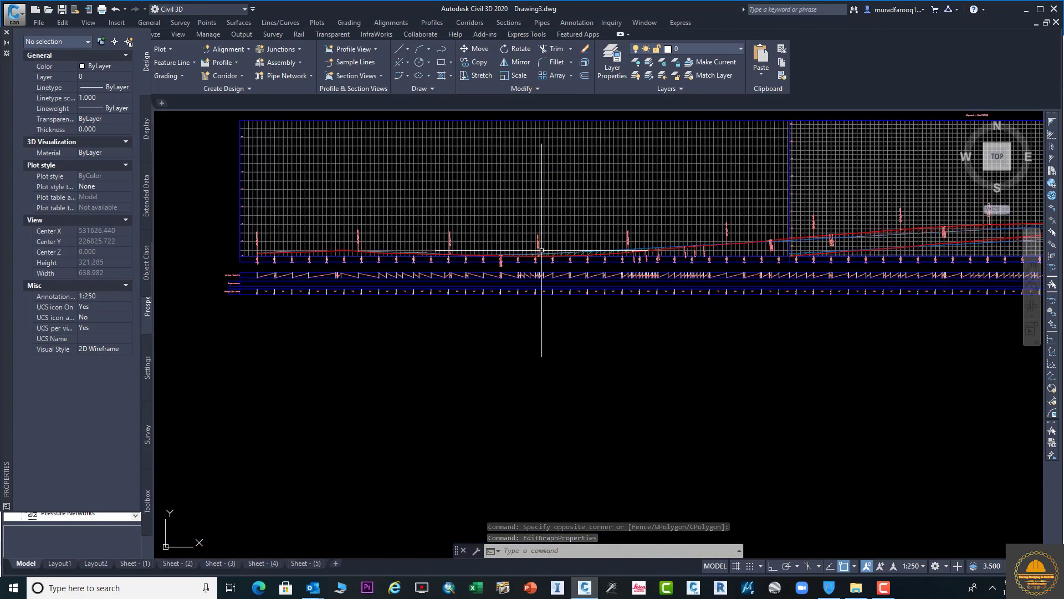
Examine the labelled profile views in model space, checking the profile labels and data bands along the first view
mouse_move(470, 257)
middle_down()
mouse_move(744, 253)
mouse_move(465, 255)
middle_up()
scroll(466, 255, up, 1)
scroll(631, 270, down, 4)
scroll(772, 266, down, 3)
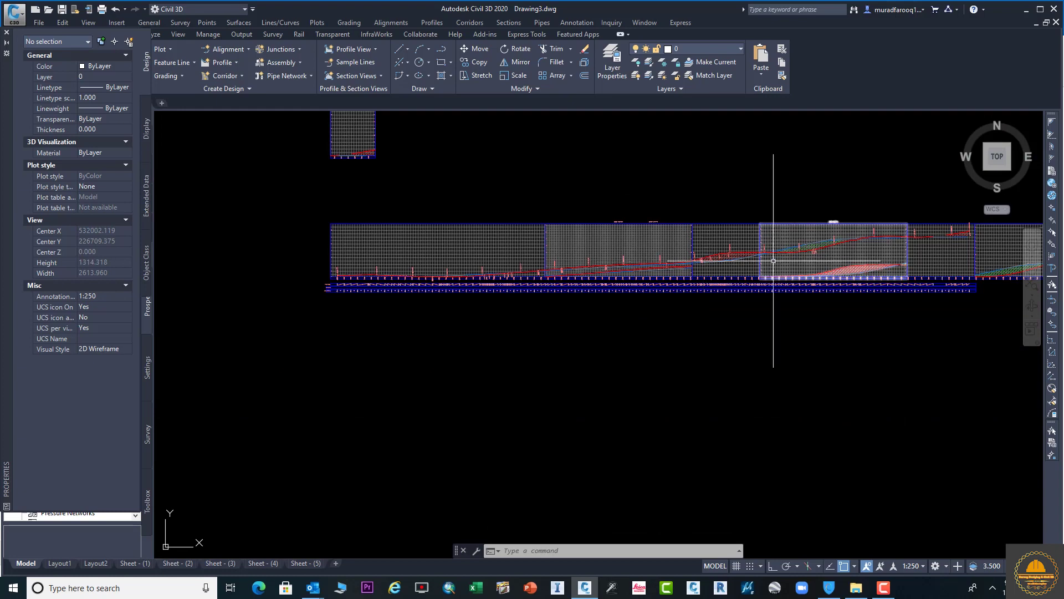
scroll(541, 275, up, 1)
scroll(600, 277, down, 2)
scroll(600, 276, down, 2)
middle_drag(441, 274, 494, 287)
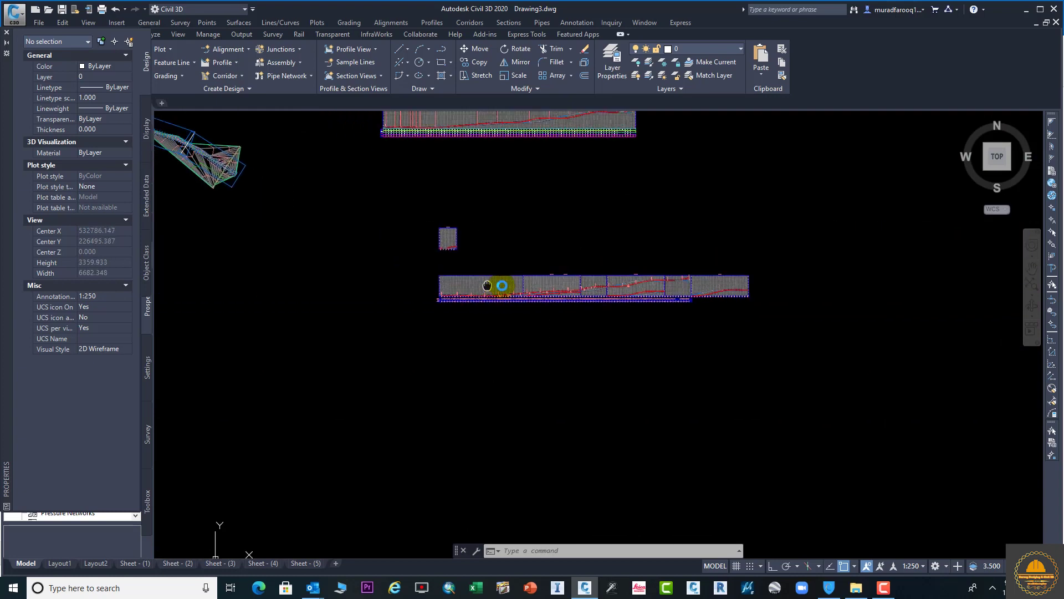
scroll(411, 272, up, 2)
scroll(532, 290, up, 4)
scroll(534, 290, up, 3)
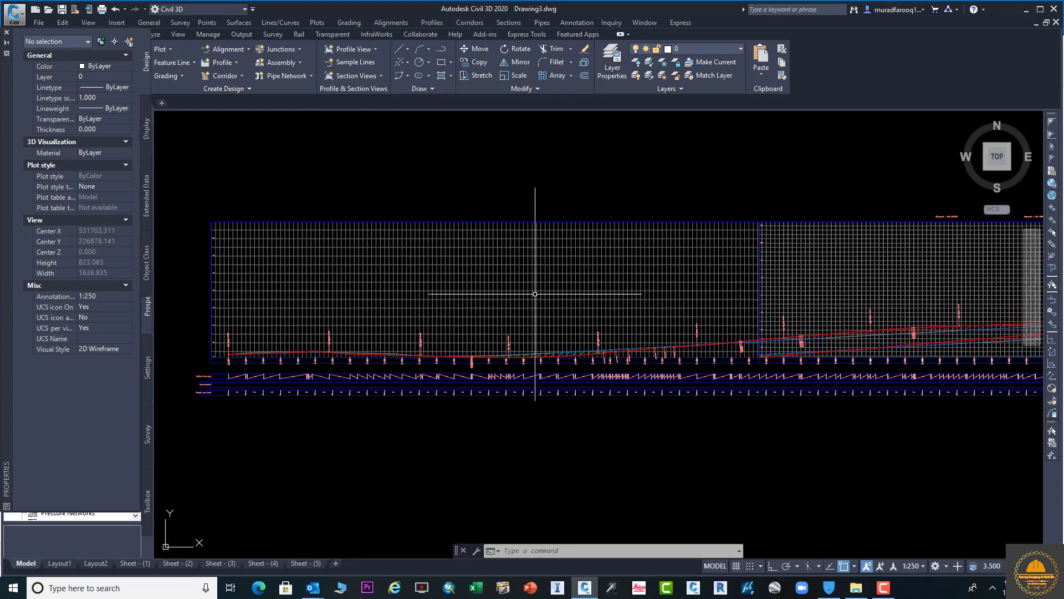
middle_drag(451, 290, 532, 288)
scroll(532, 288, up, 6)
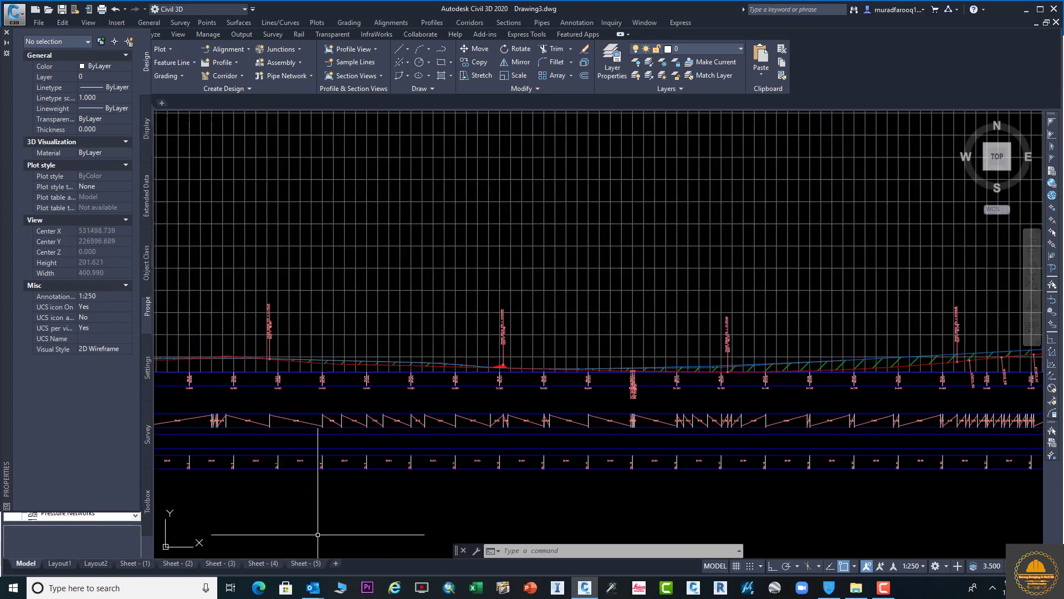
scroll(662, 384, down, 2)
scroll(662, 383, down, 2)
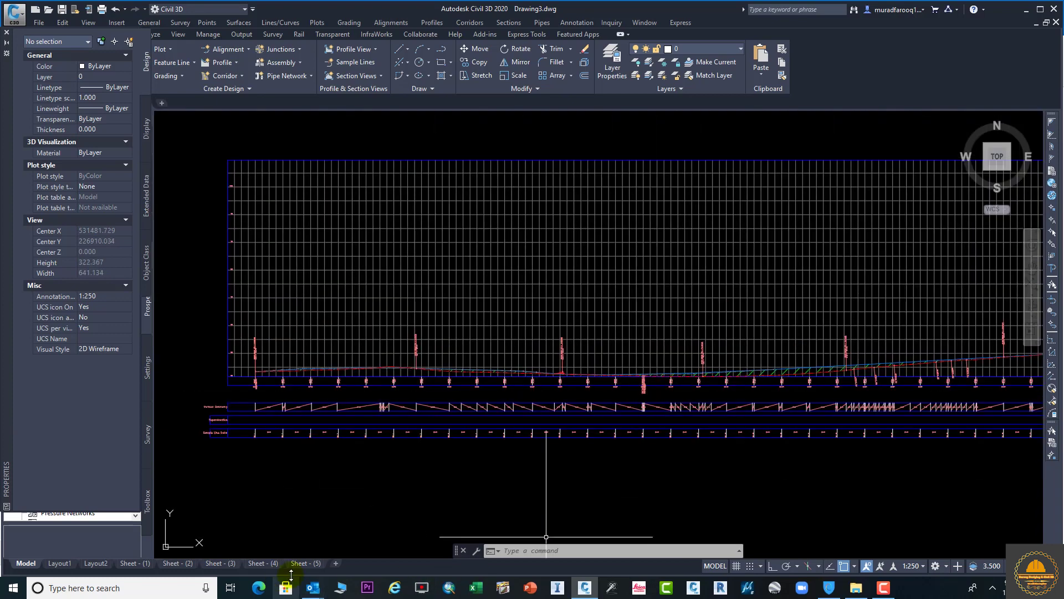
Open the Sheet - (1) layout and review its plan and profile viewports
click(136, 564)
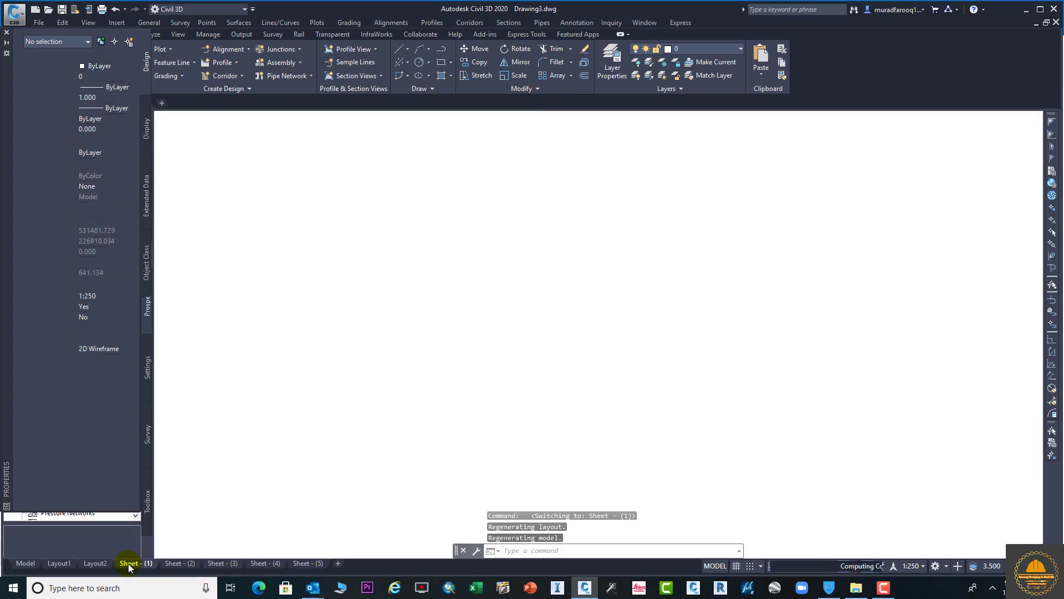
scroll(443, 371, up, 4)
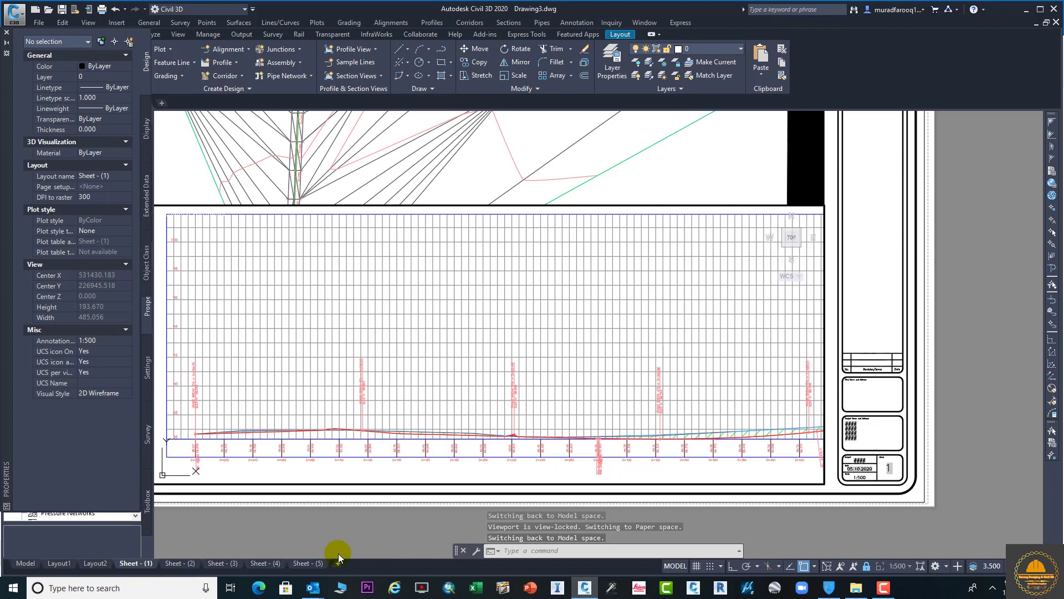
scroll(338, 553, down, 6)
scroll(519, 376, up, 9)
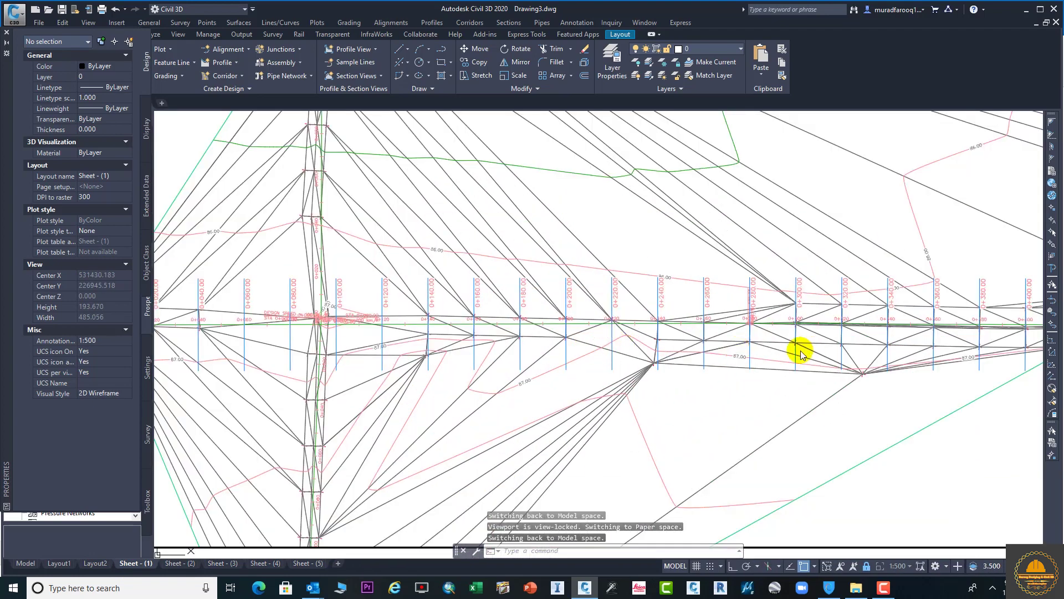
scroll(775, 349, down, 5)
scroll(742, 369, up, 2)
middle_drag(696, 424, 508, 308)
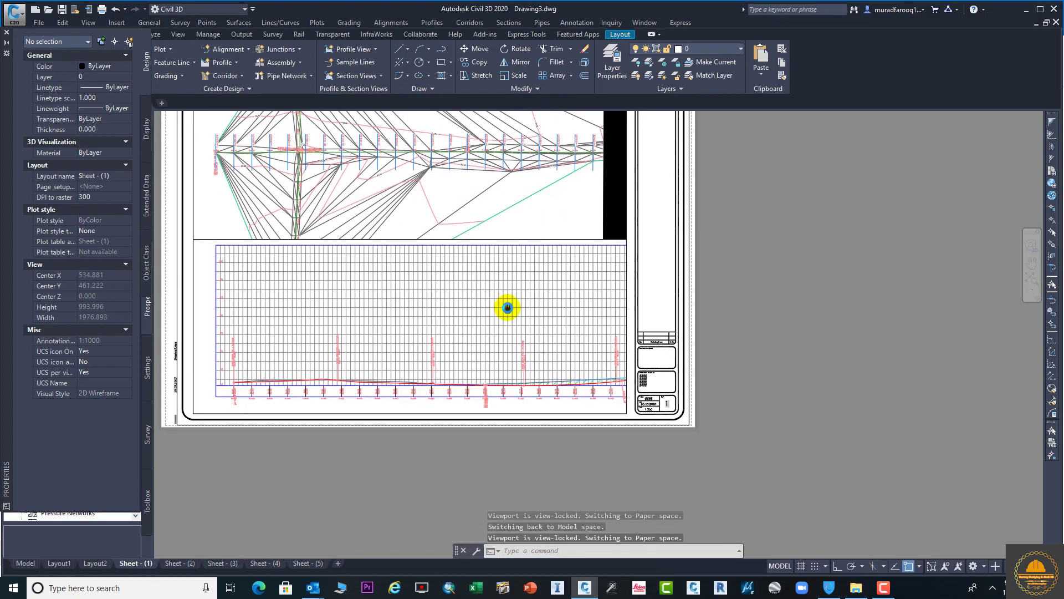
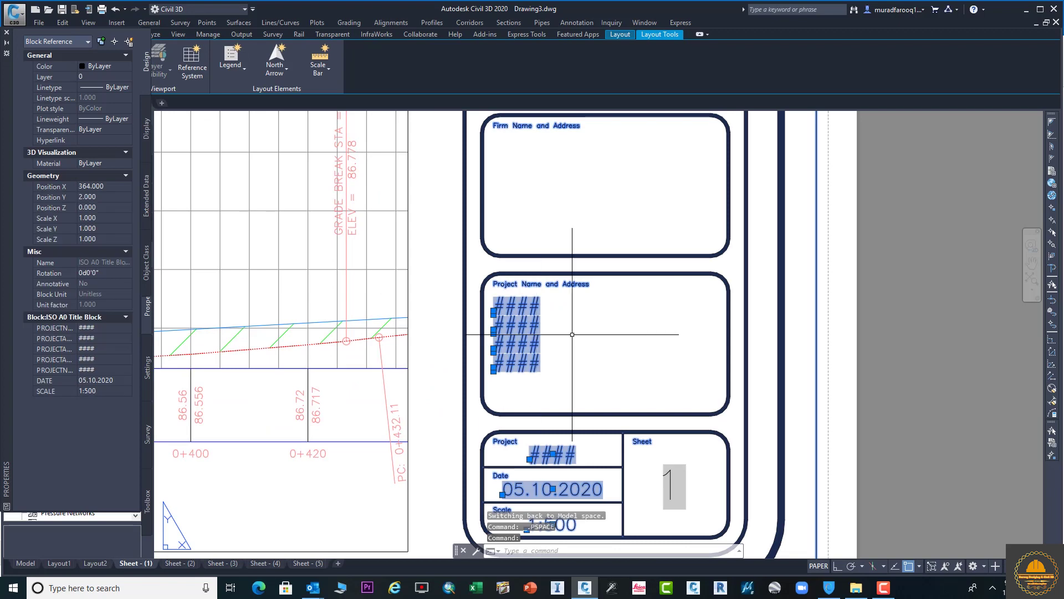
click(550, 332)
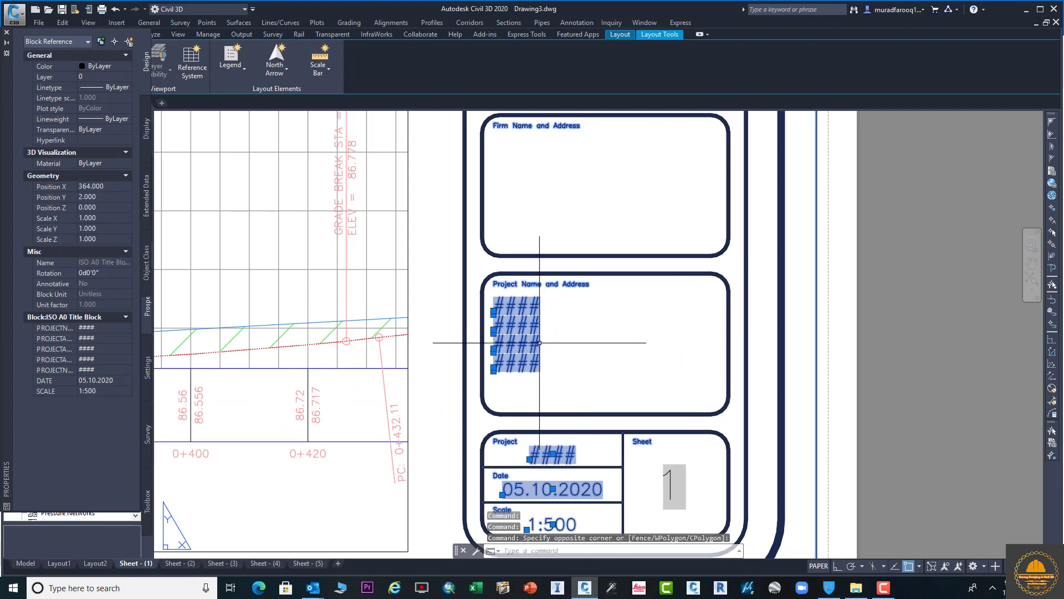
key(Escape)
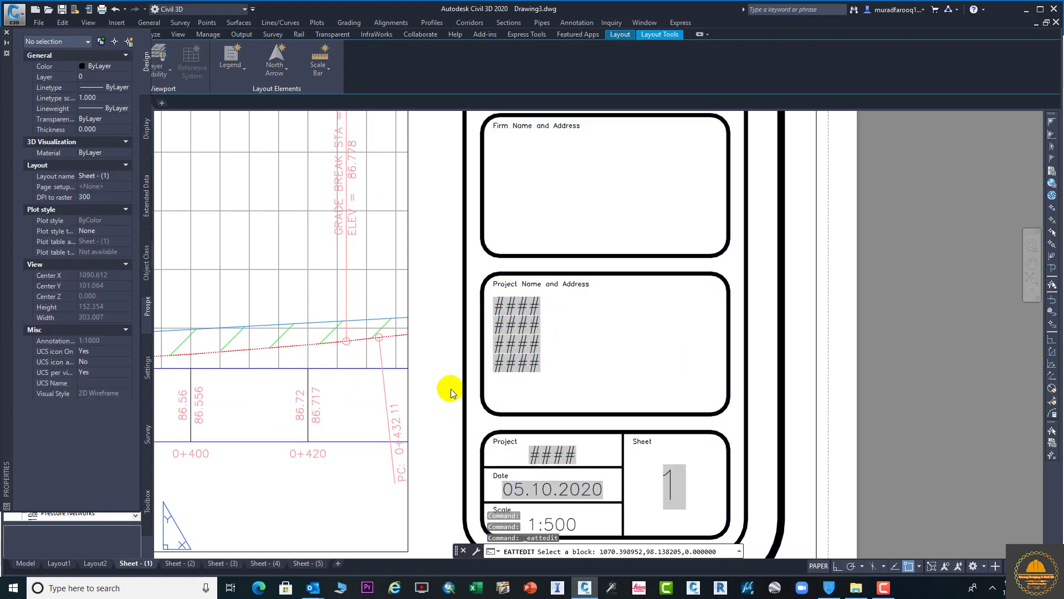
double_click(516, 325)
click(642, 213)
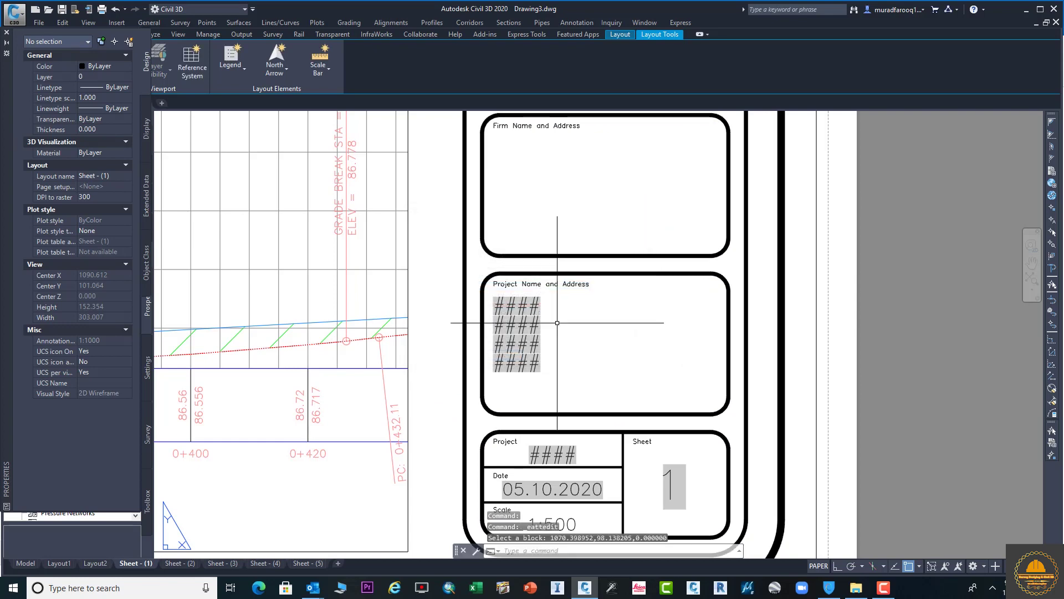
Delete the title block from the sheet, and undo the deletion
click(542, 352)
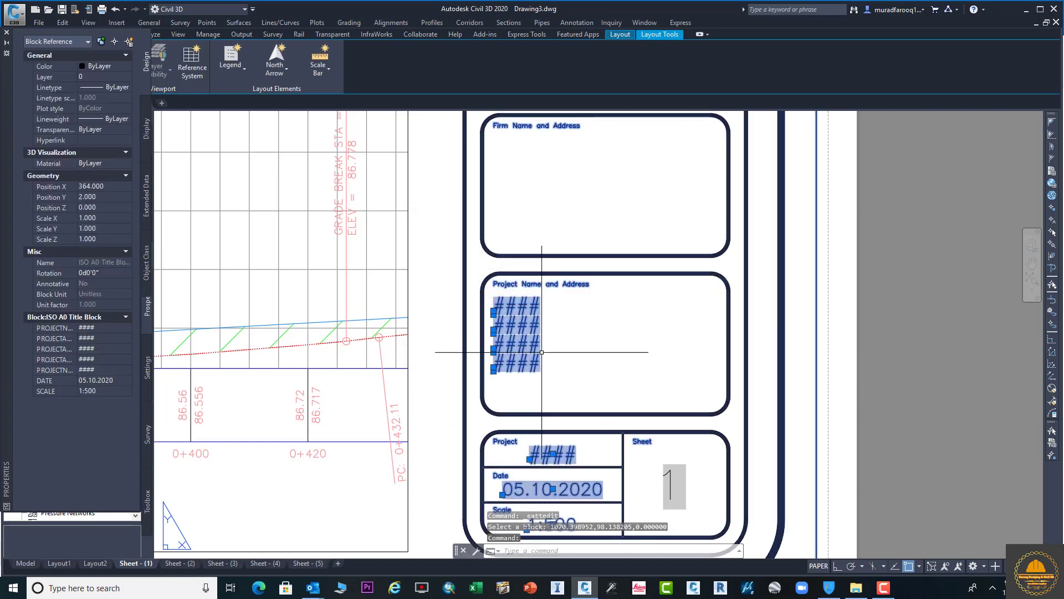
key(Delete)
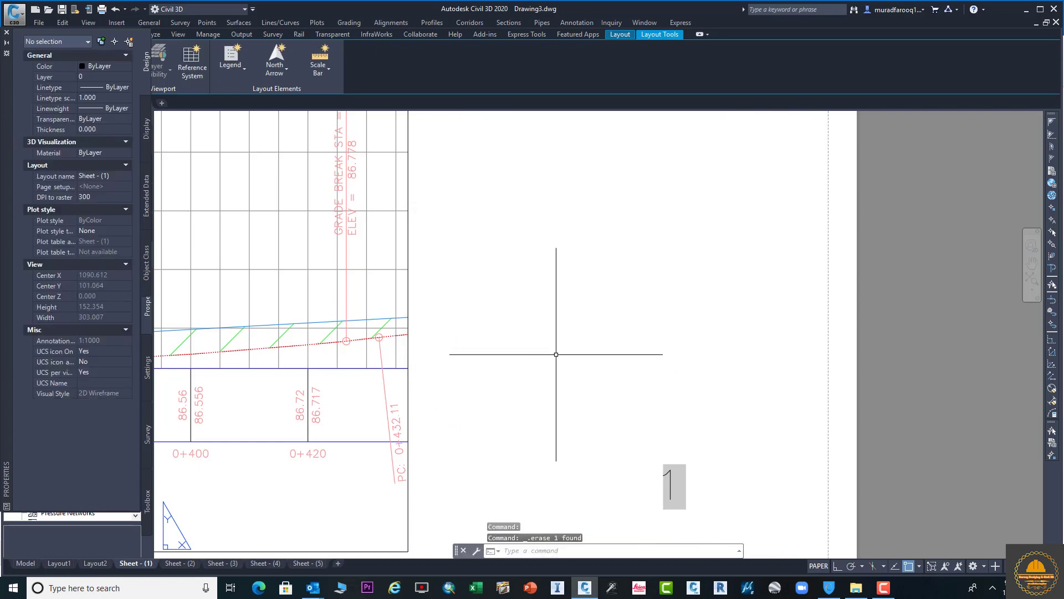
key(ctrl+z)
scroll(556, 354, down, 6)
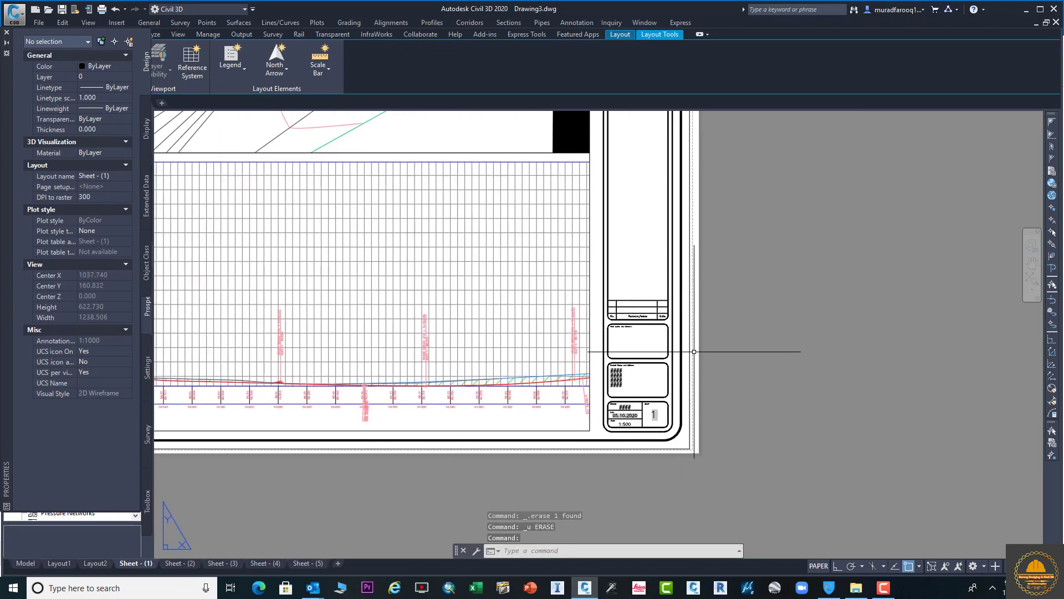
key(Escape)
click(643, 263)
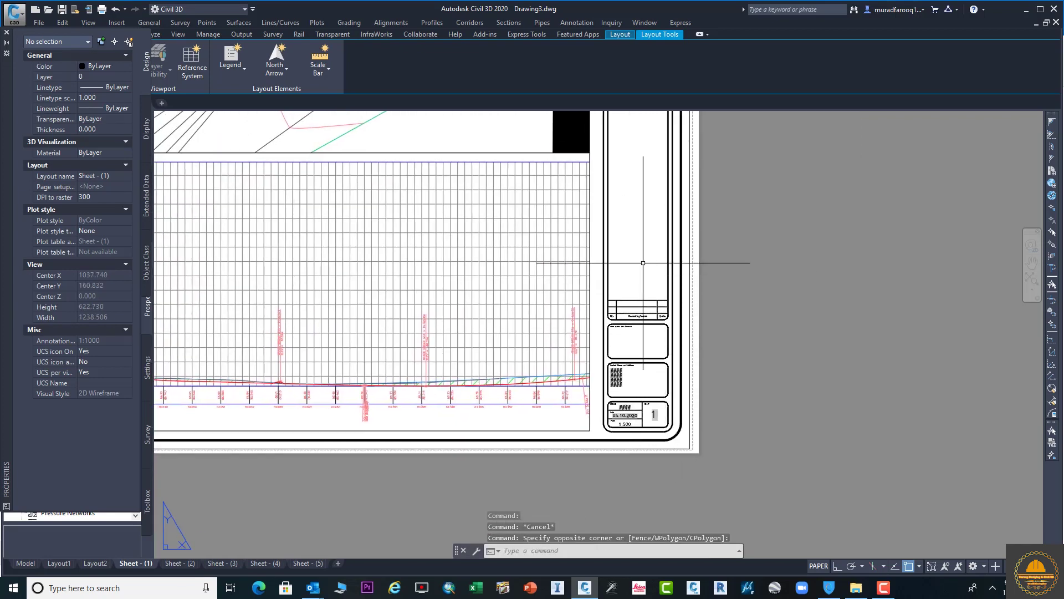
double_click(629, 355)
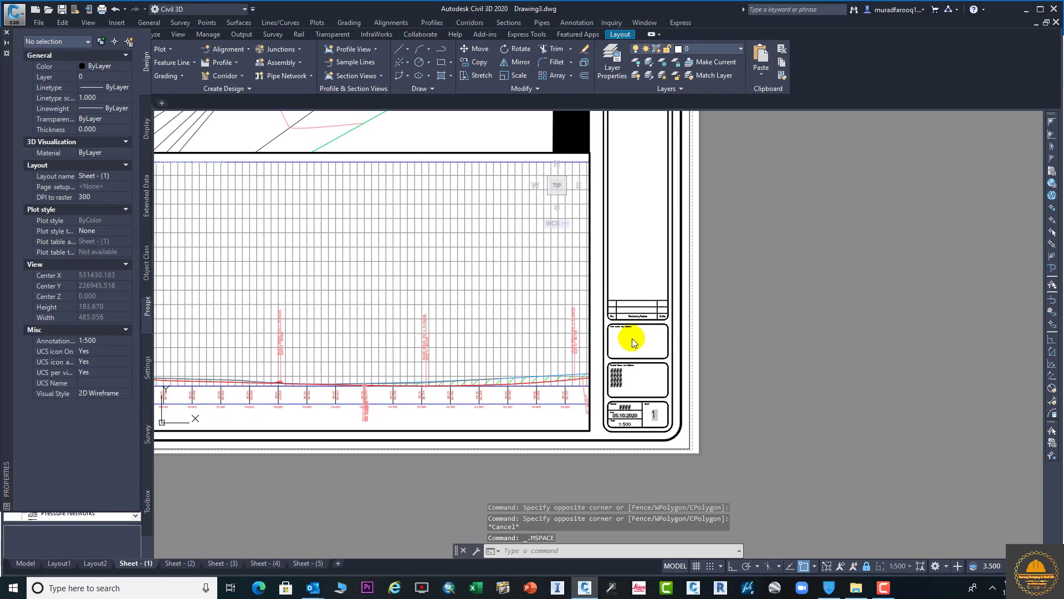
key(Escape)
scroll(634, 358, up, 4)
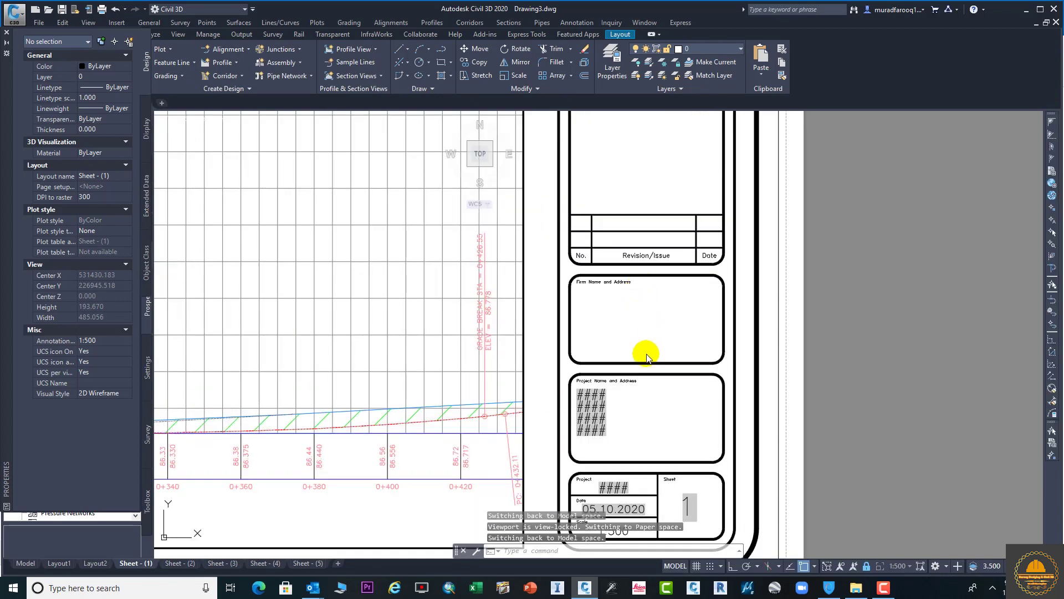
scroll(616, 476, down, 5)
middle_drag(617, 468, 655, 417)
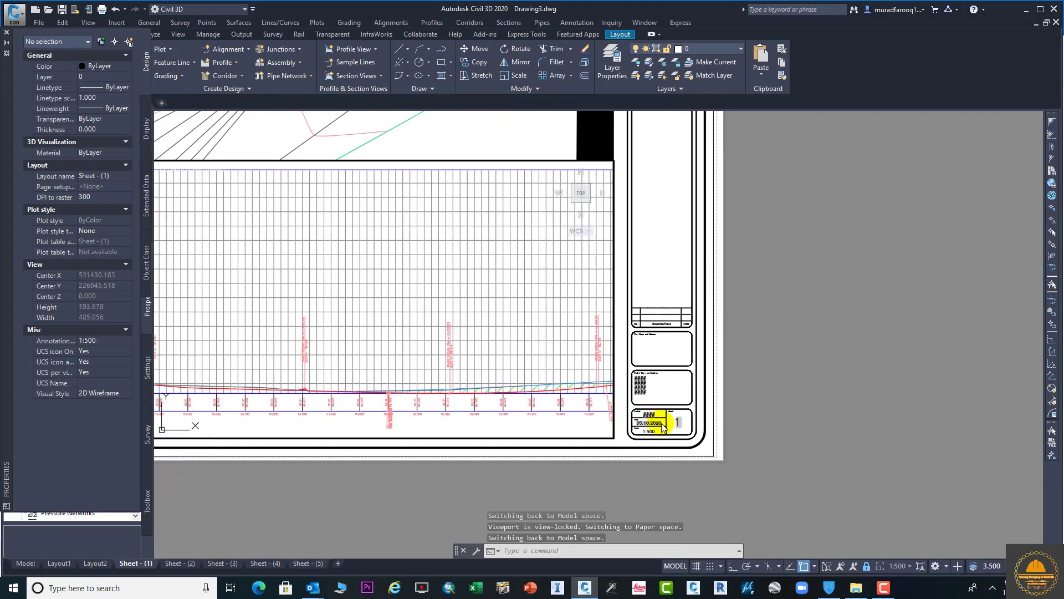
double_click(651, 424)
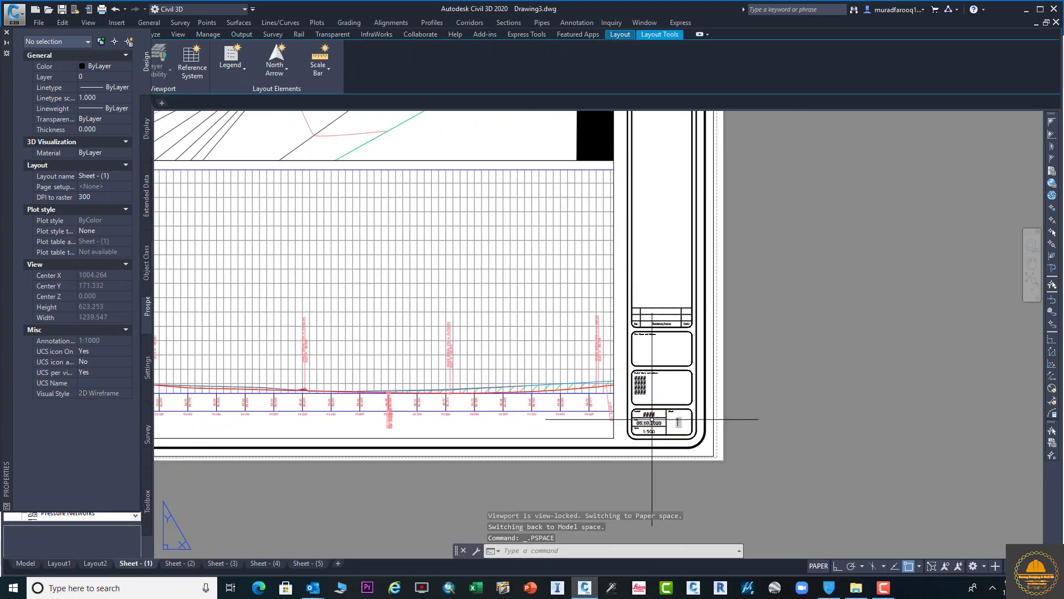
click(649, 423)
key(Escape)
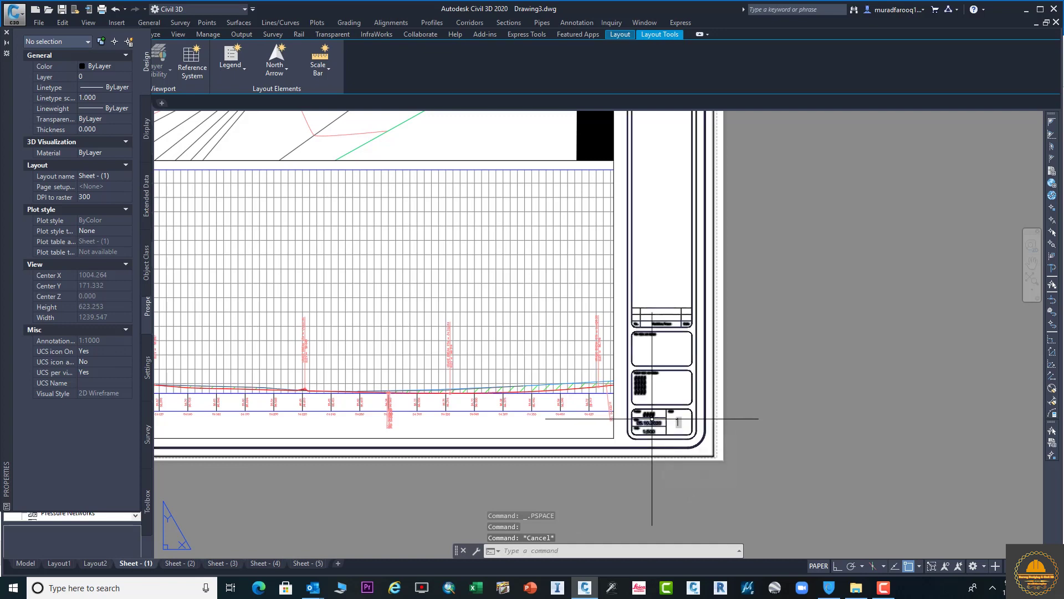
Edit the attributes of the sheet's title block and set the project name to "Road Project ABCD"
scroll(652, 419, up, 2)
scroll(531, 375, down, 2)
middle_drag(565, 374, 530, 374)
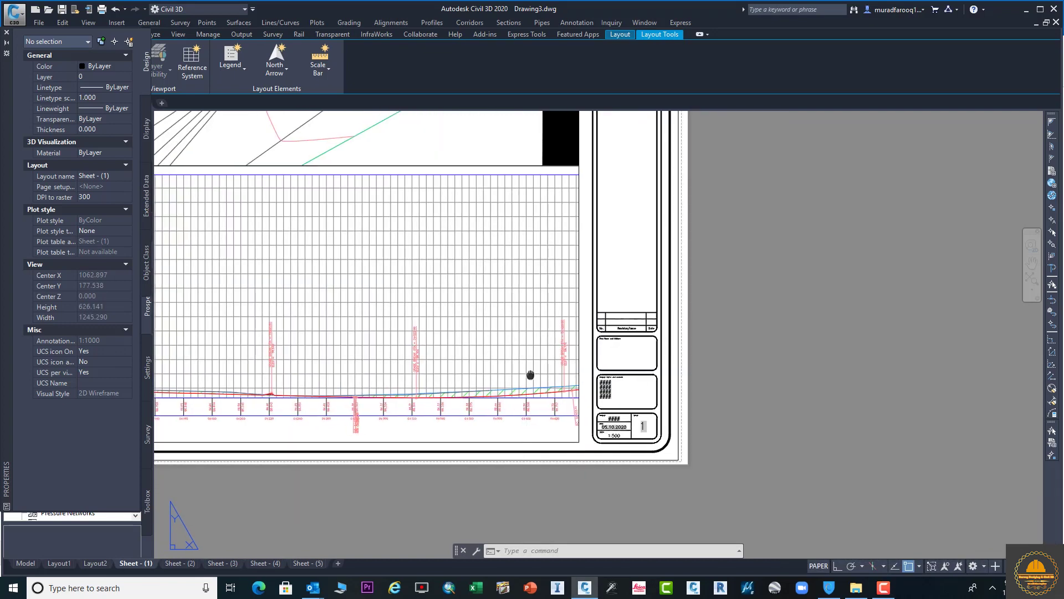
scroll(593, 405, up, 4)
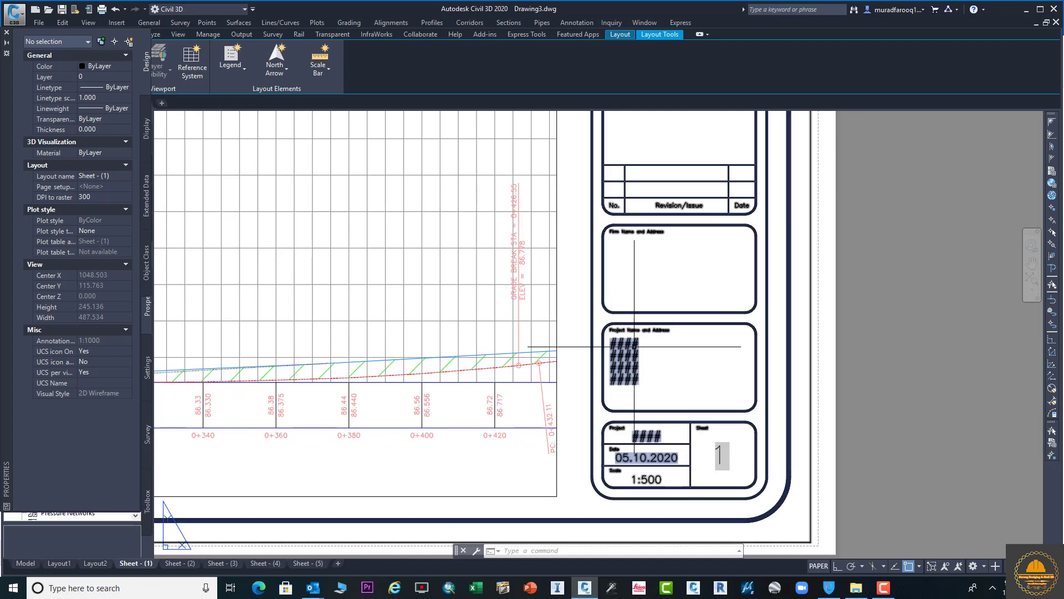
double_click(634, 347)
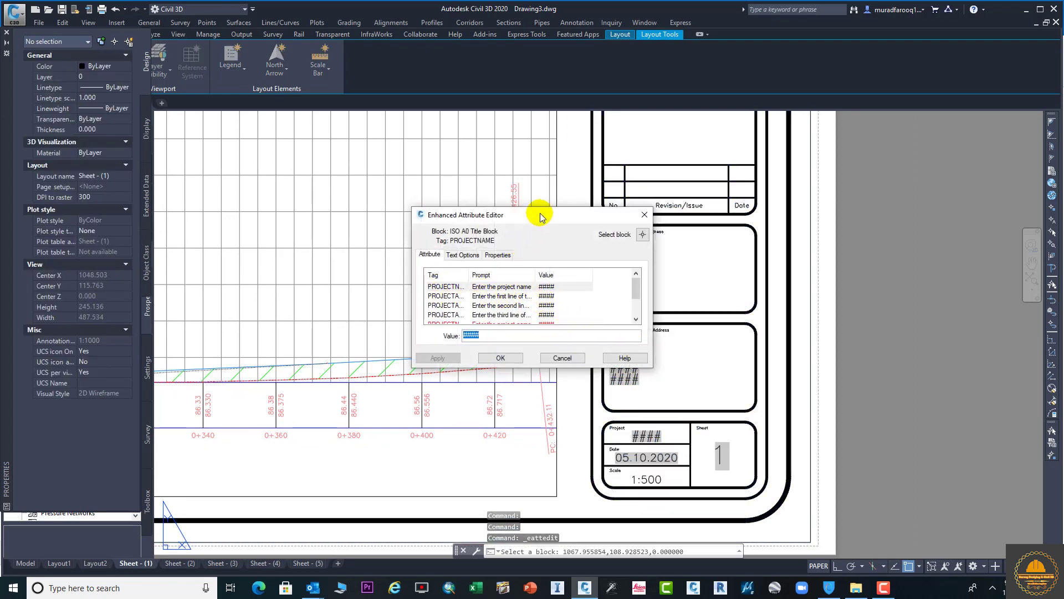
drag(540, 216, 461, 199)
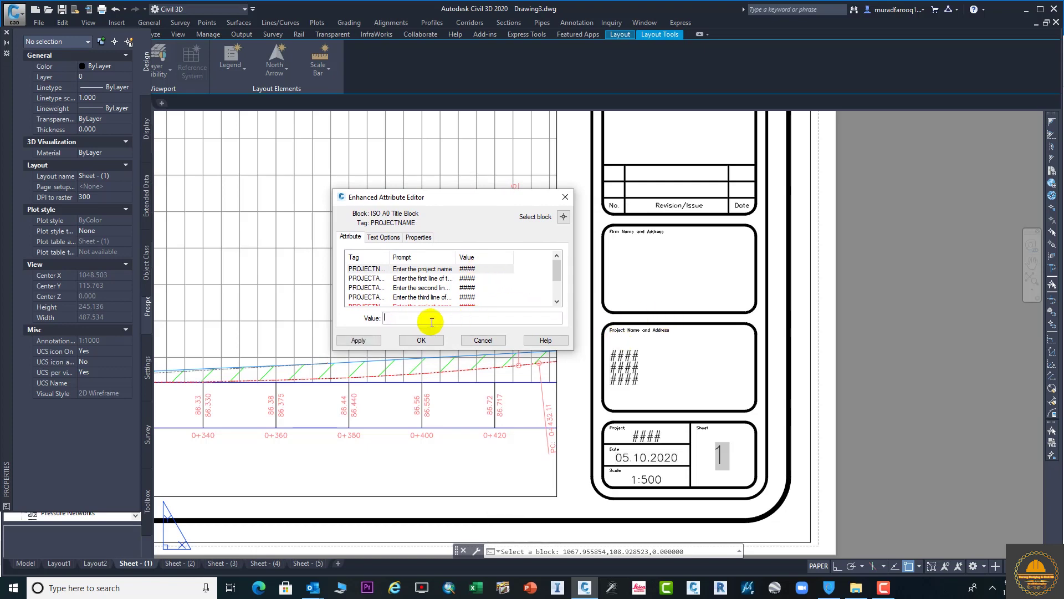
text(R)
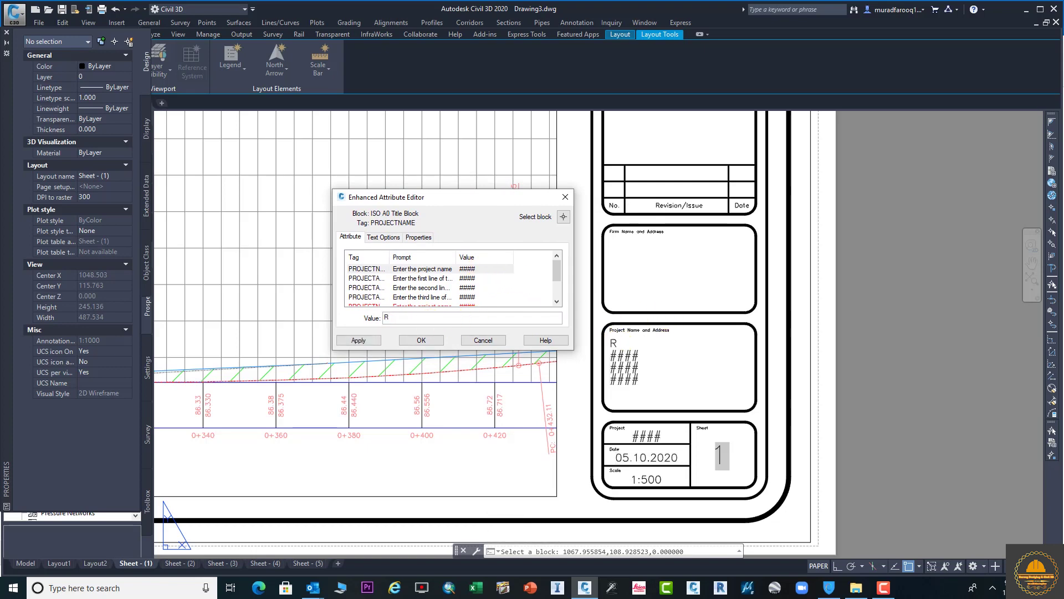
text(oad Project AB)
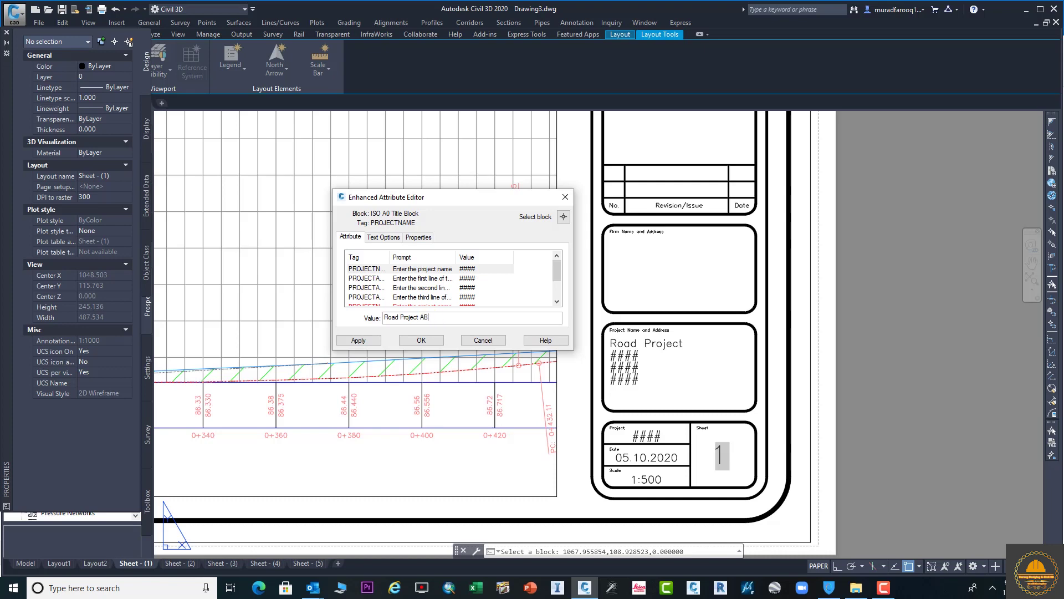
text(CD)
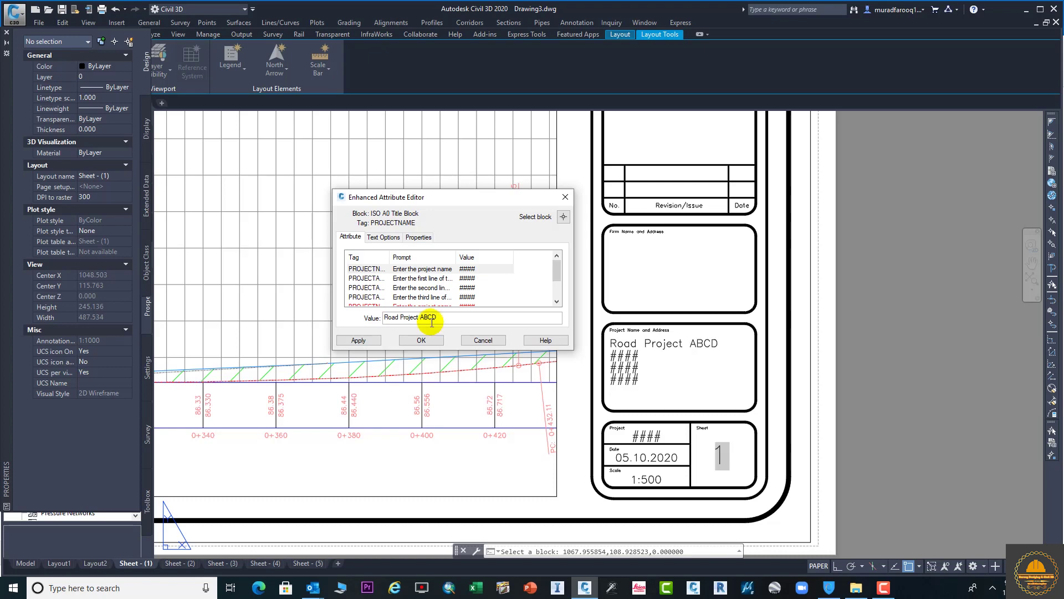
Set the first line of the project address in the title block attributes to "abcd"
click(471, 278)
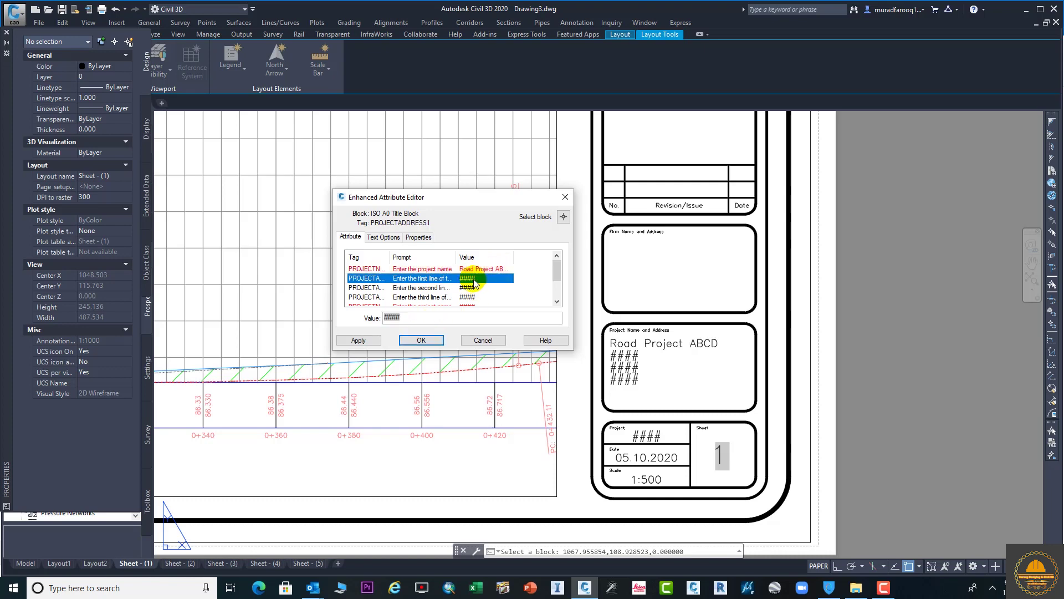
click(430, 322)
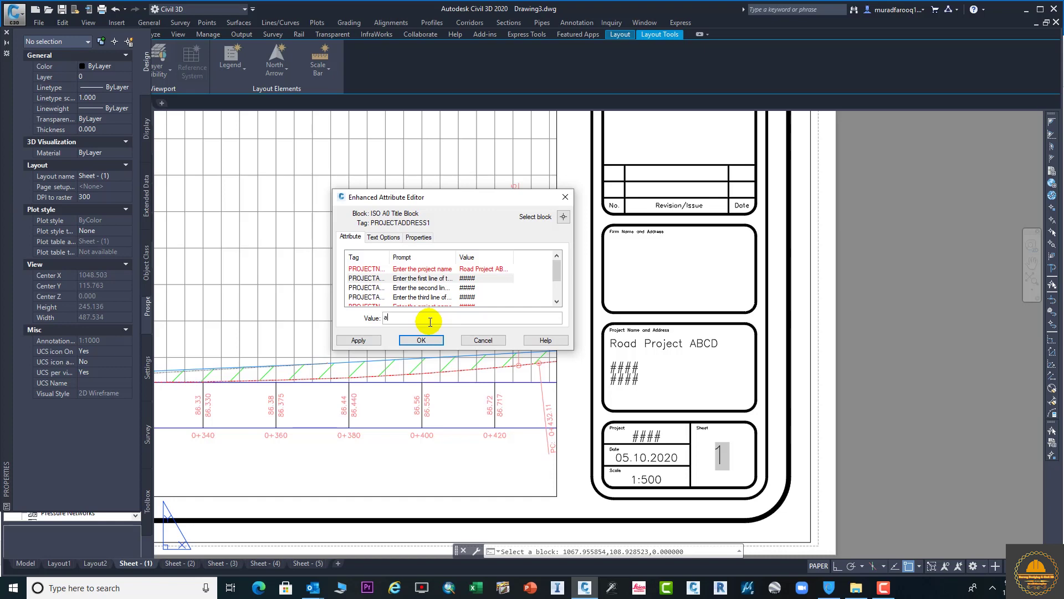
text(vc)
click(428, 321)
text(vc)
text(bcd)
Fill in the second line of the project address in the title block attributes as "abcd"
click(476, 289)
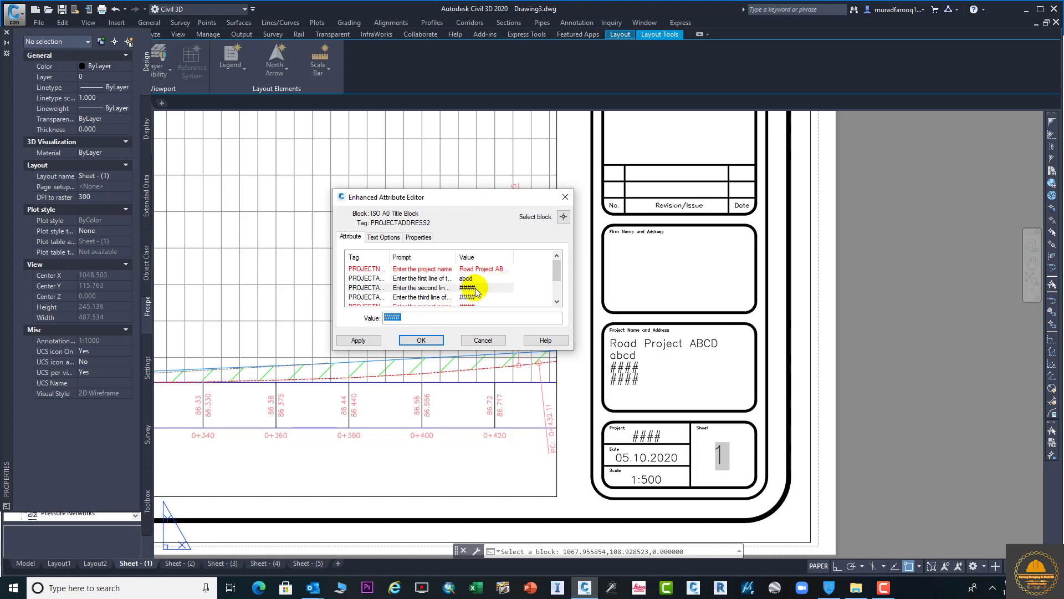
click(449, 315)
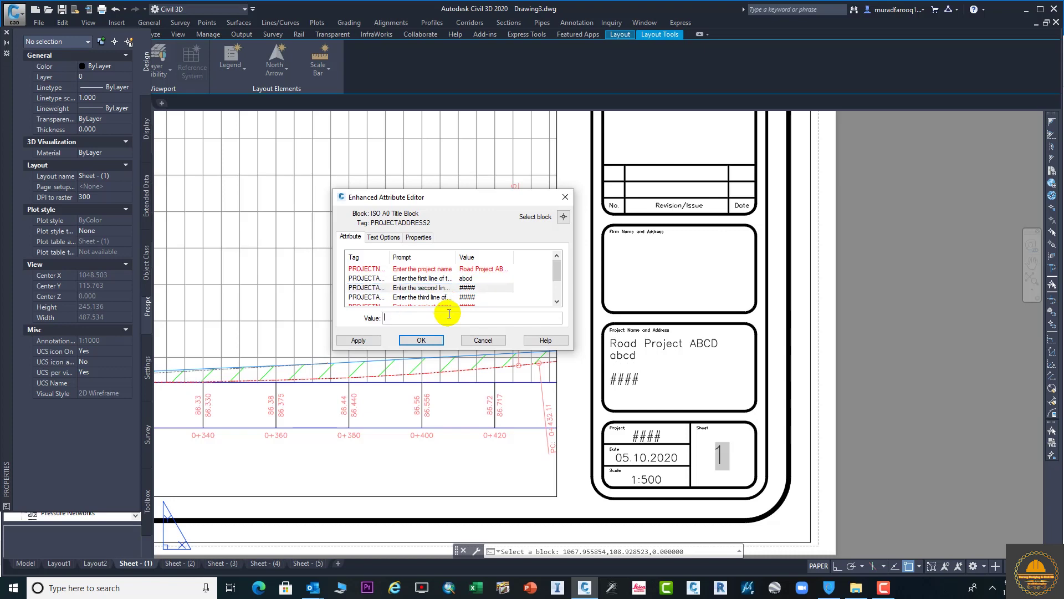
text(abcd)
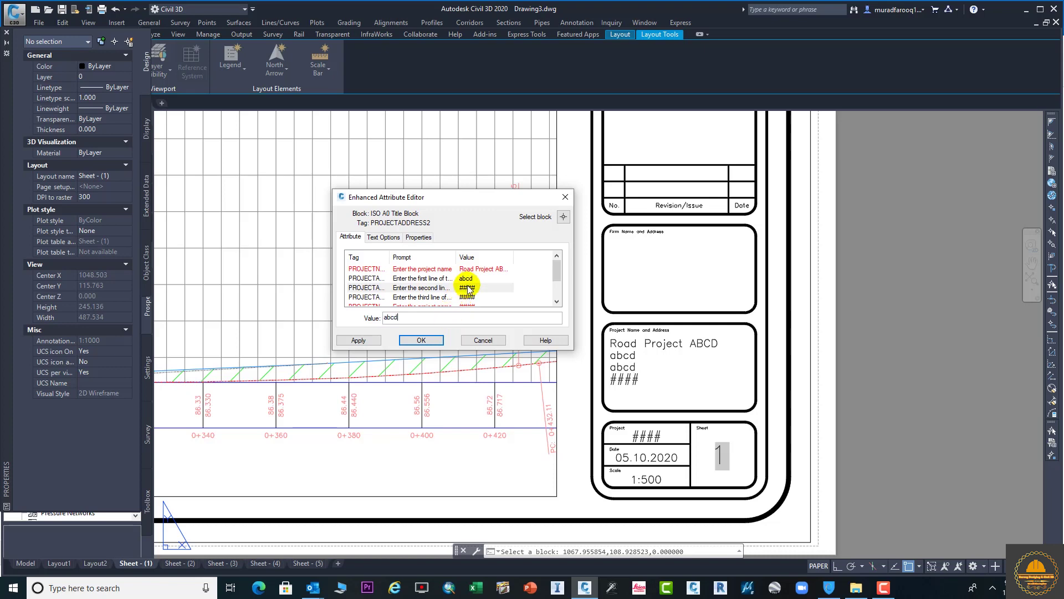
click(468, 296)
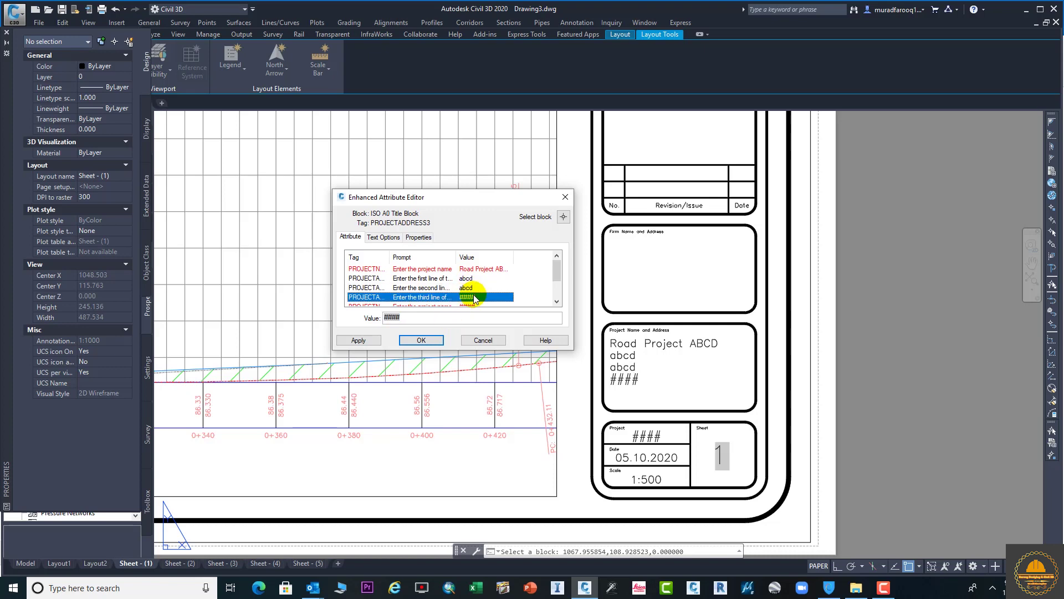
Set the third line of the project address to "xys" and the remaining project name attribute to "abcd"
click(441, 316)
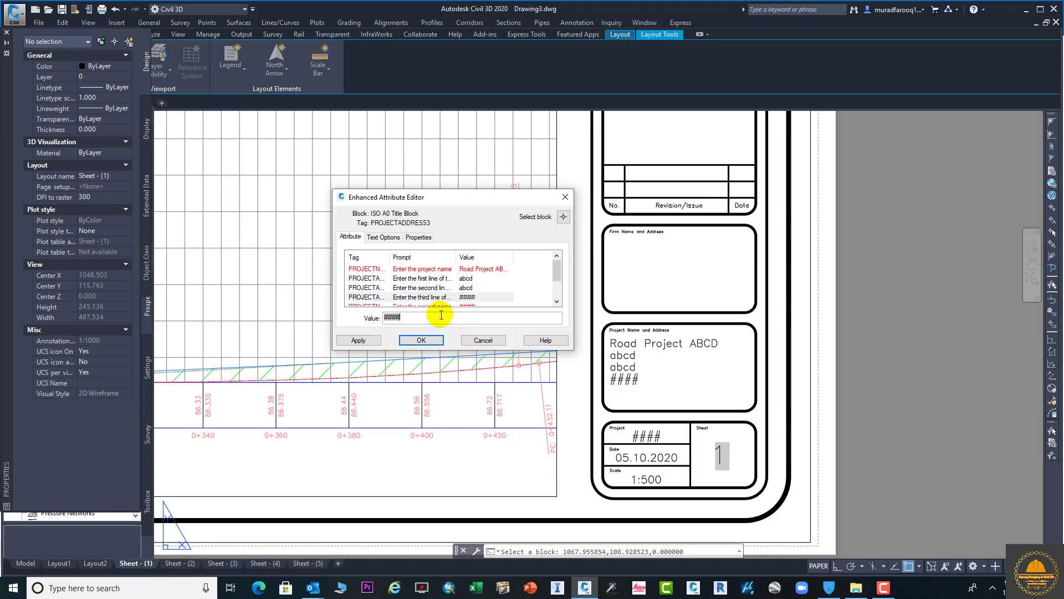
text(xt)
text(ys)
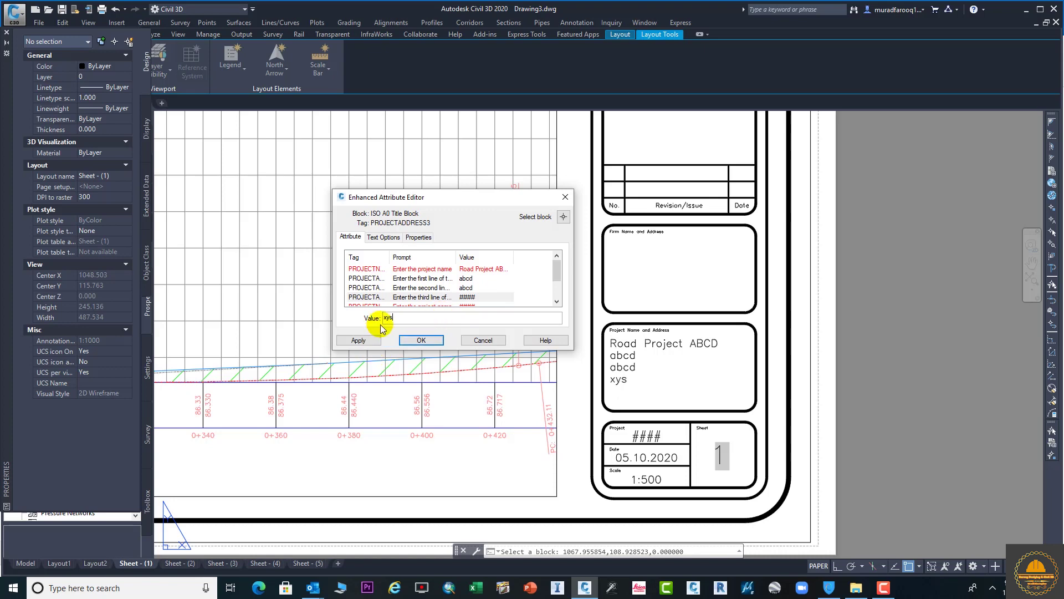
scroll(423, 289, down, 1)
click(473, 279)
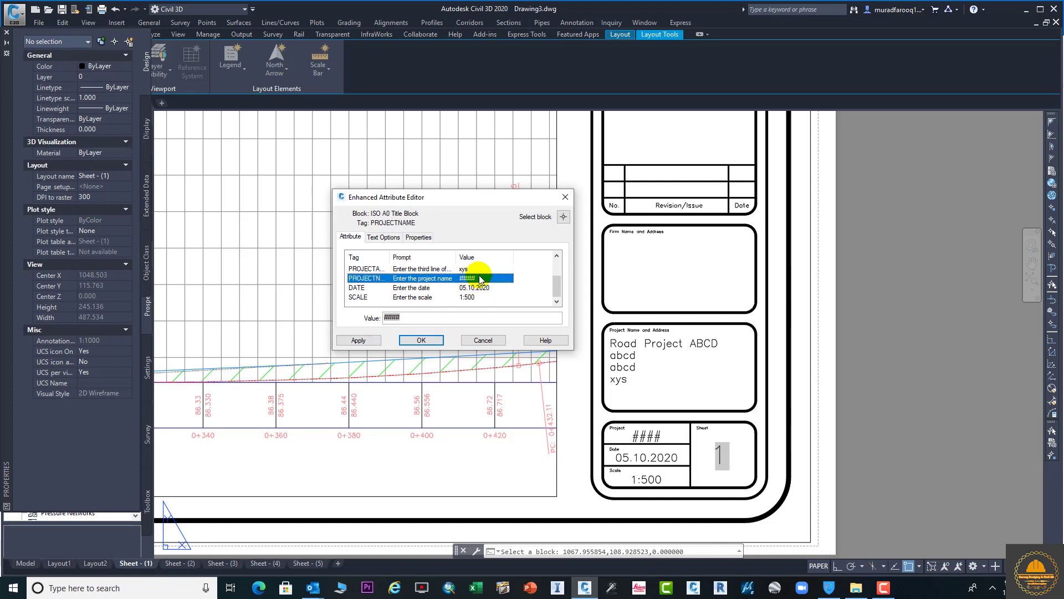
click(434, 320)
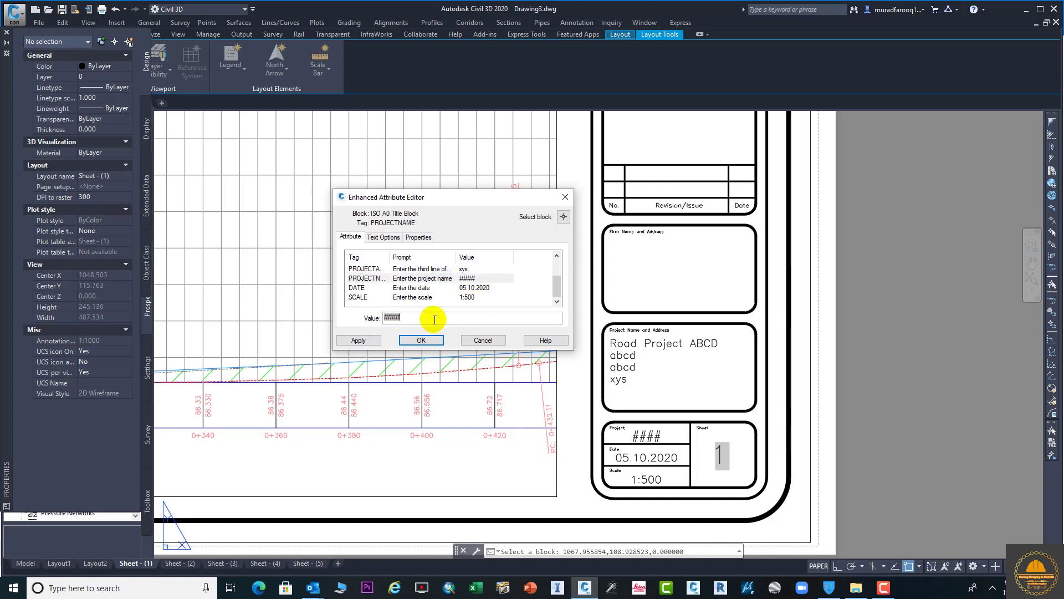
text(abcd)
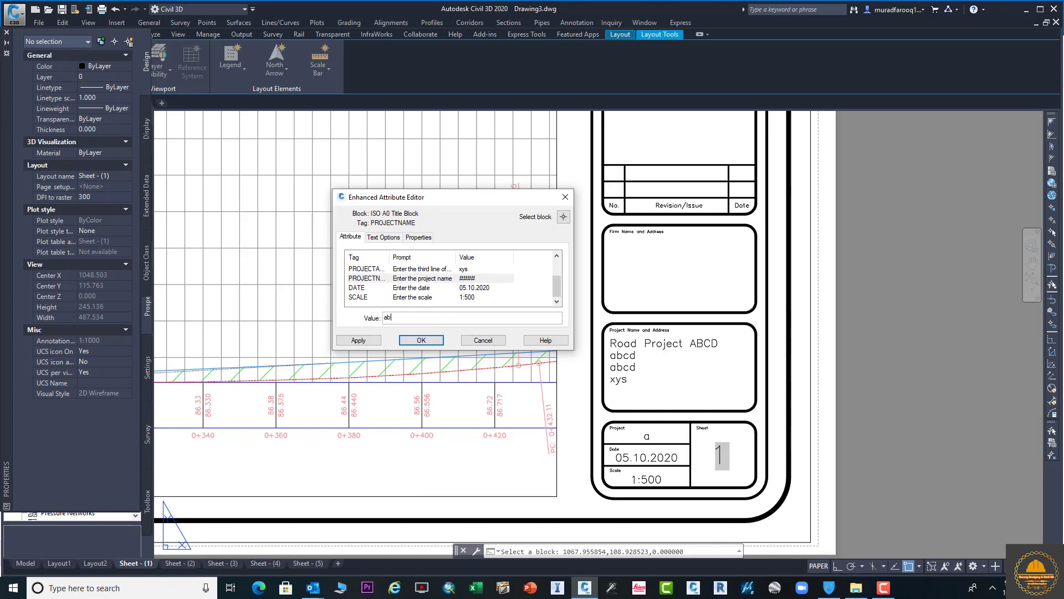
Set the title block's date attribute to 1.2.2020, keep the scale at 1:500, and accept the attribute edits
click(481, 289)
click(482, 291)
click(448, 315)
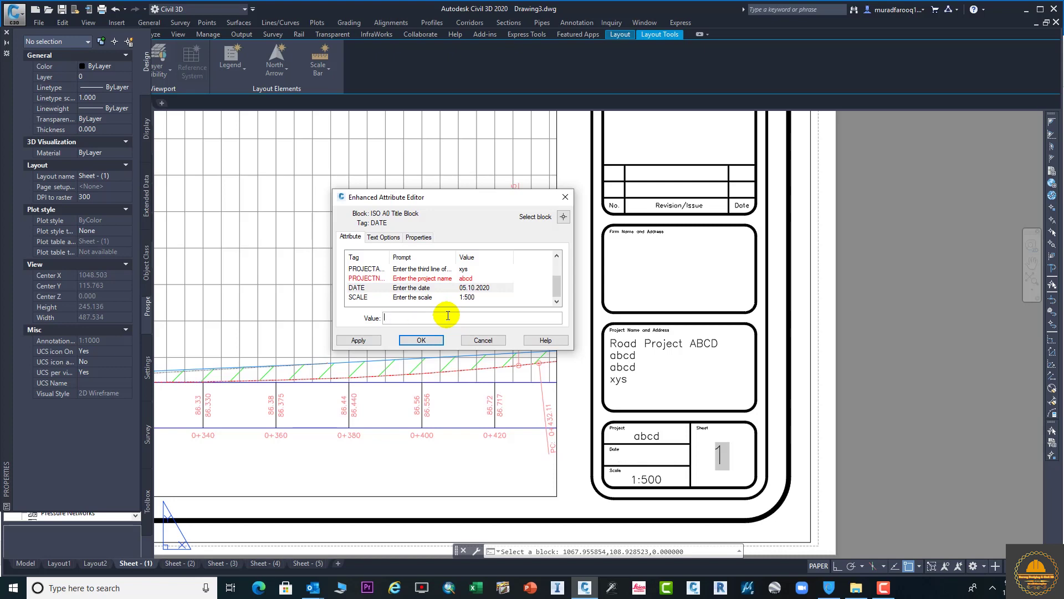
text(11.)
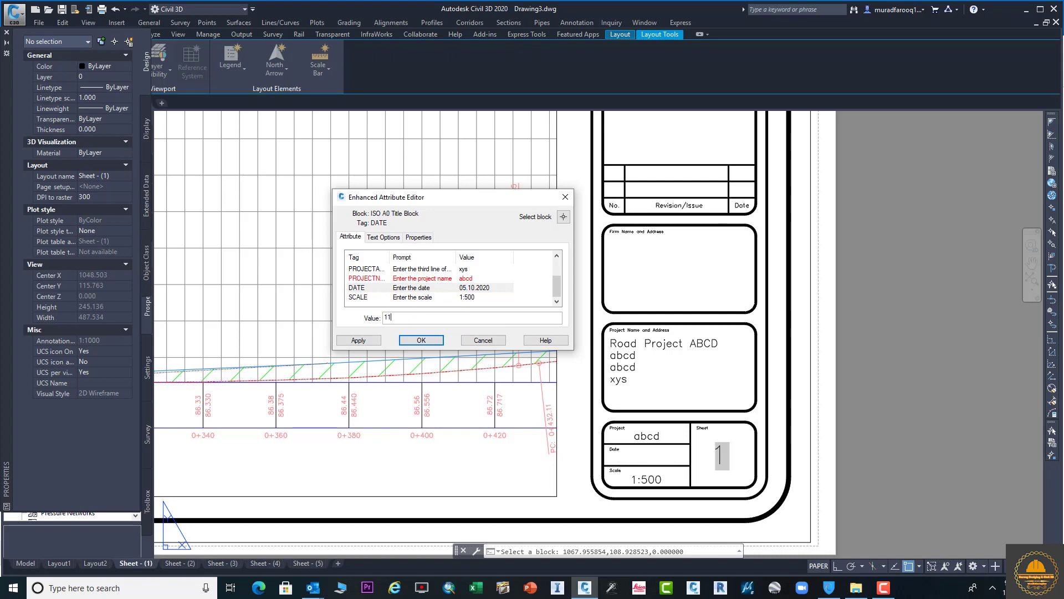
click(446, 315)
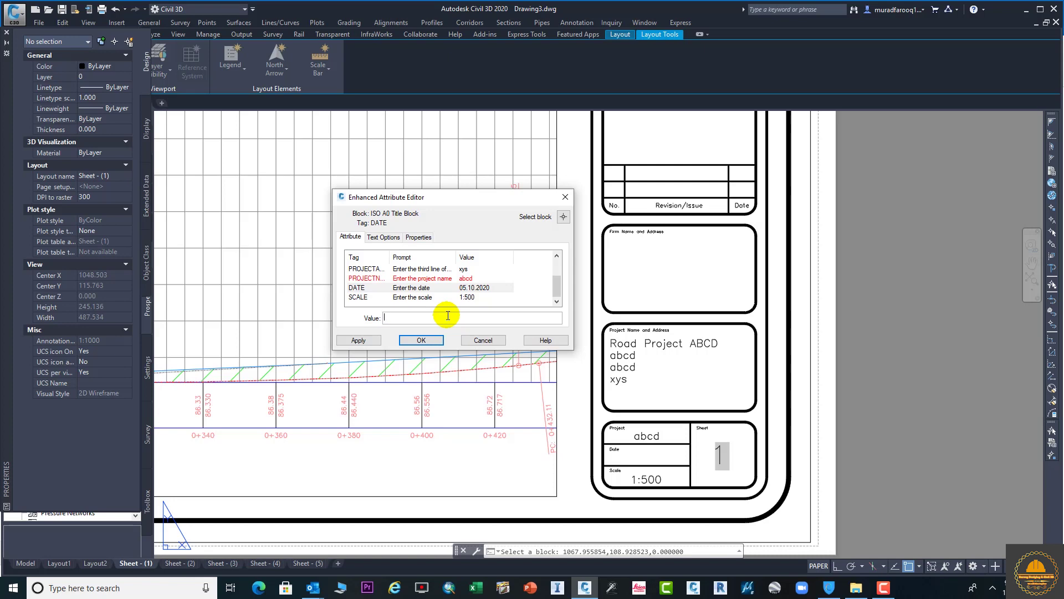
text(1.2.2020)
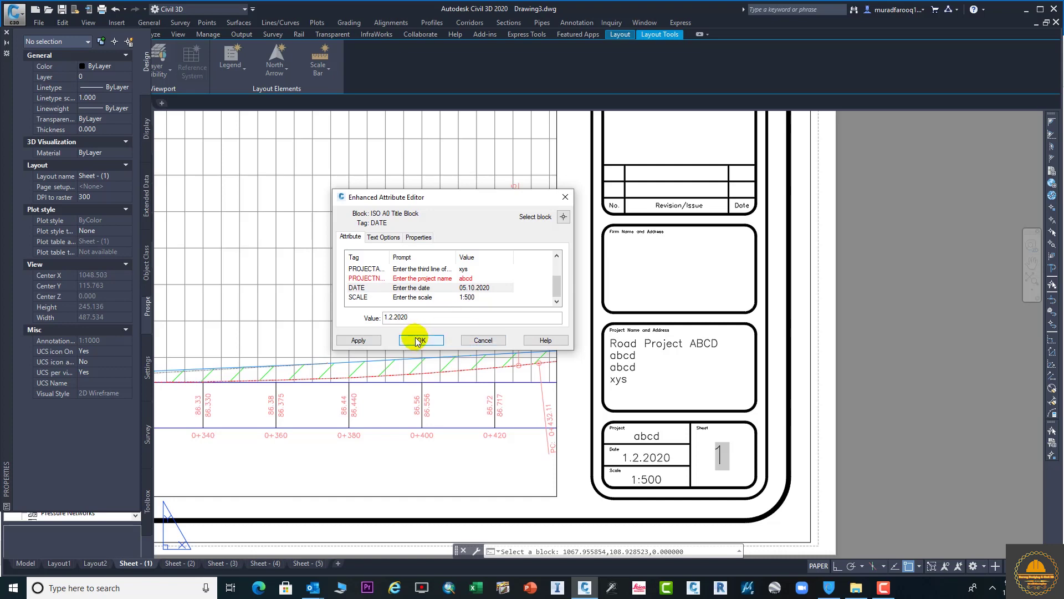
click(452, 299)
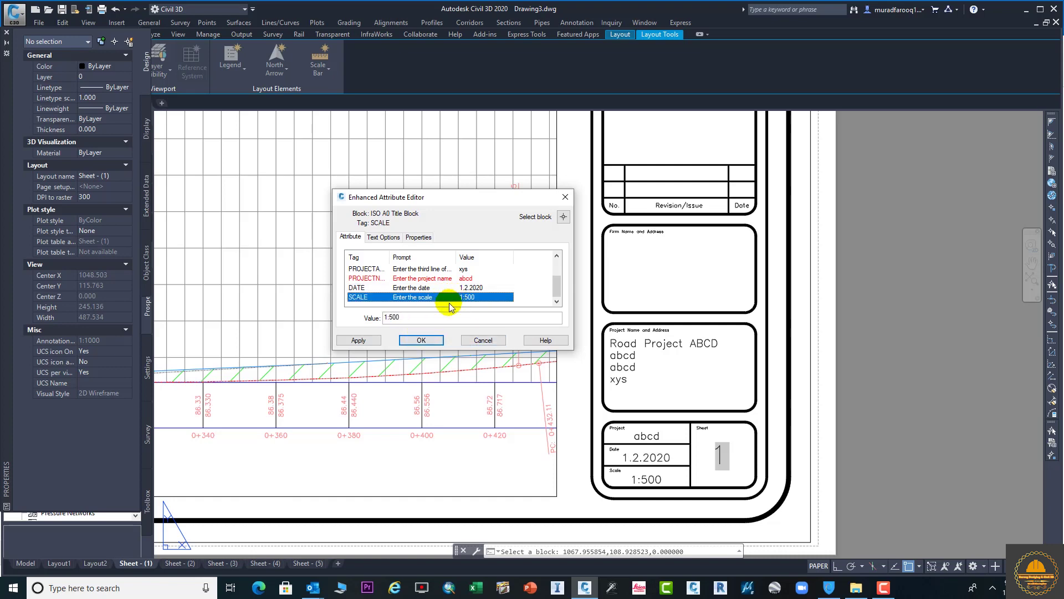
click(424, 316)
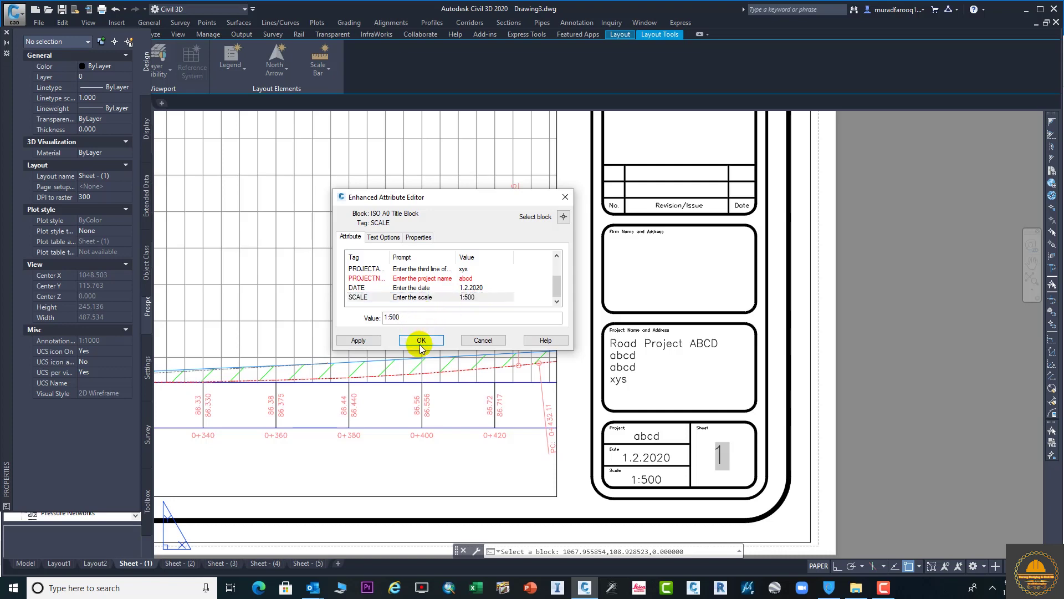
click(420, 341)
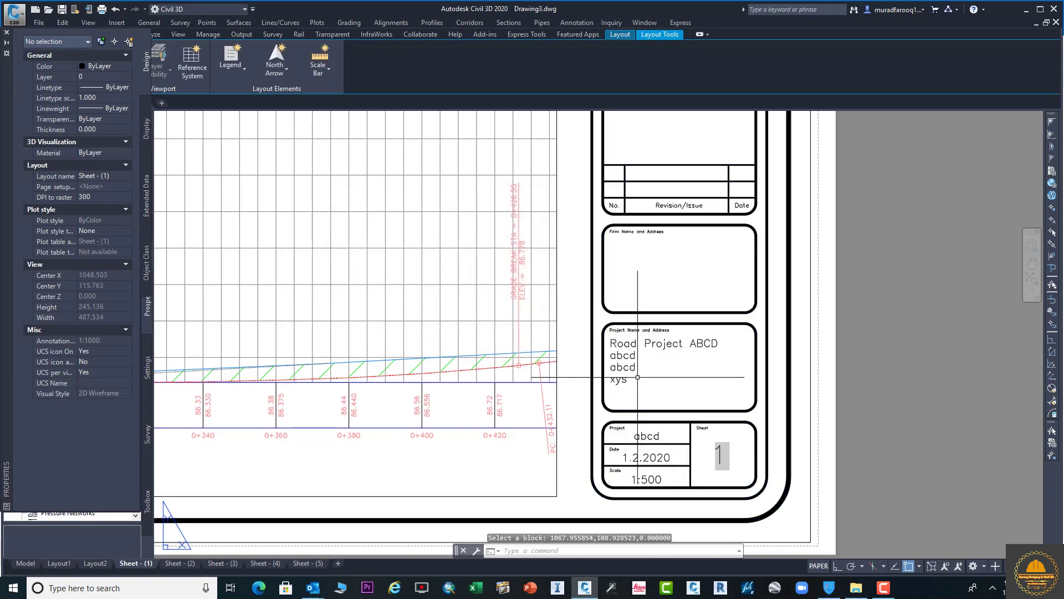
scroll(676, 329, up, 1)
scroll(686, 356, up, 1)
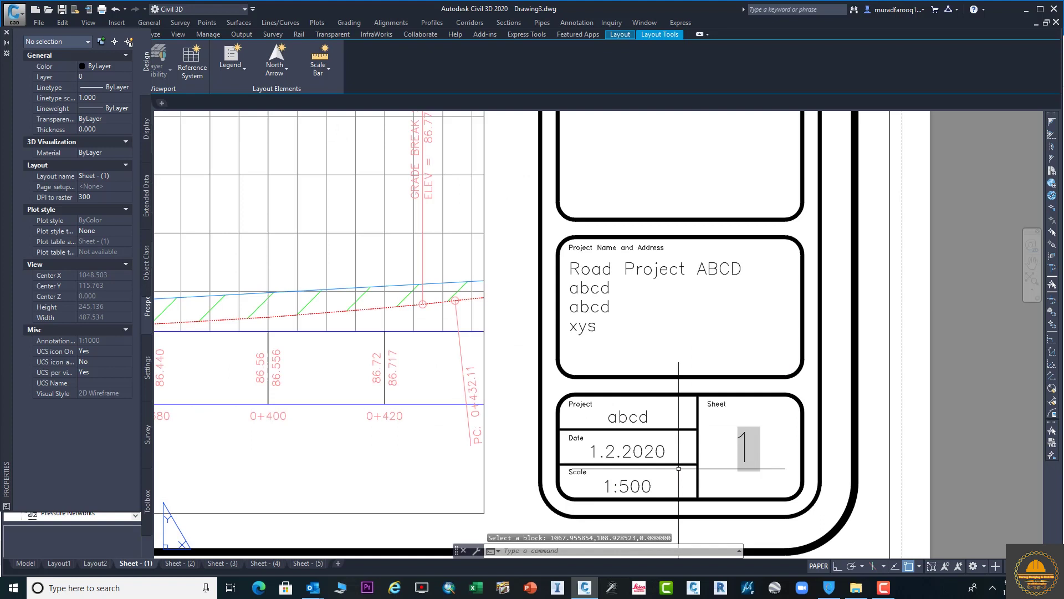
click(746, 441)
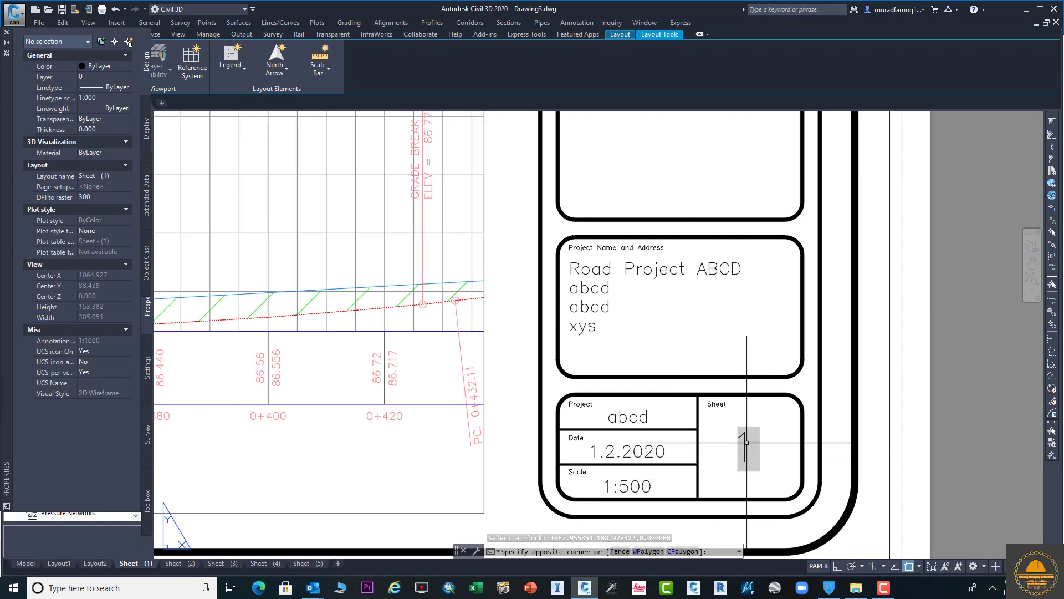
click(742, 446)
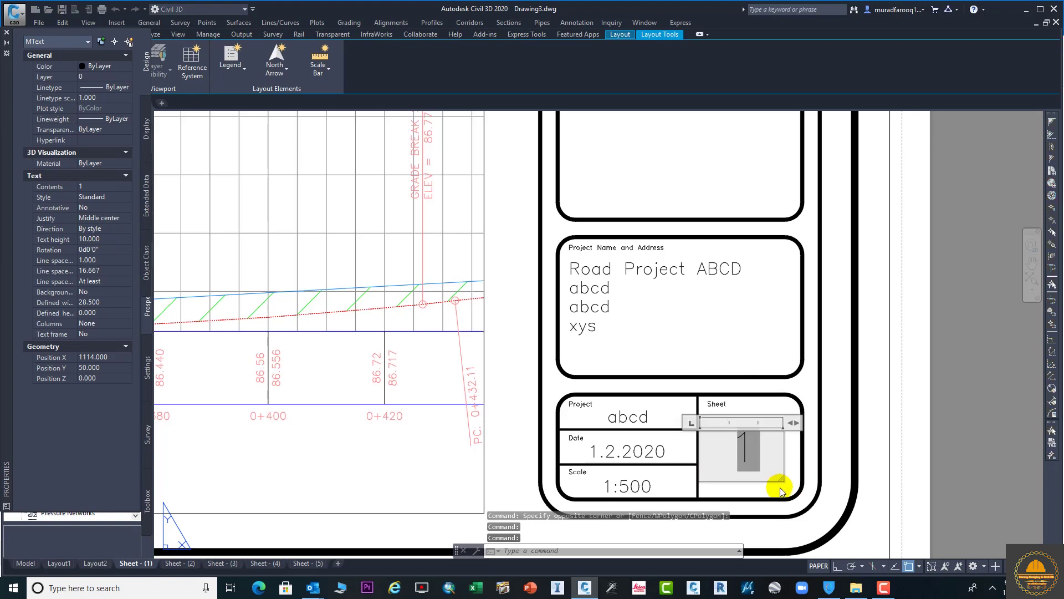
double_click(745, 441)
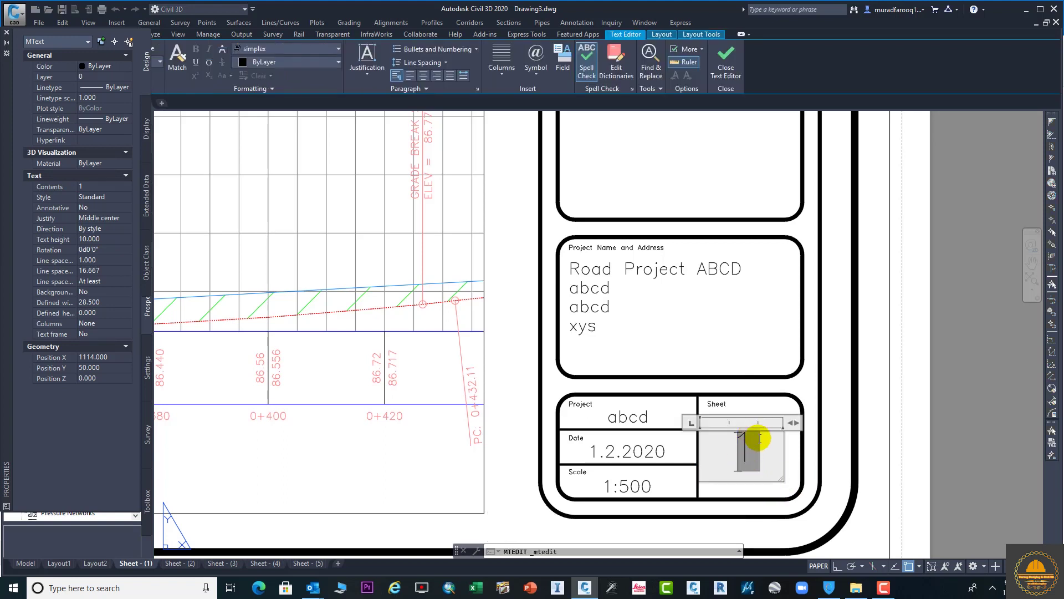
key(Escape)
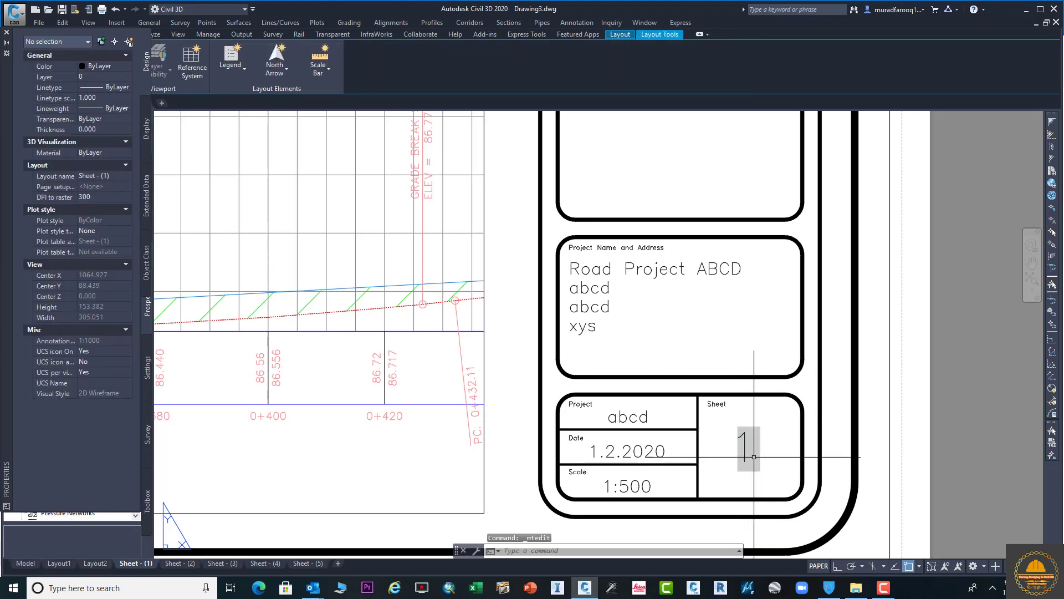
Copy the sheet number text and paste the copy into the Firm Name and Address box of the title block
click(753, 457)
click(744, 452)
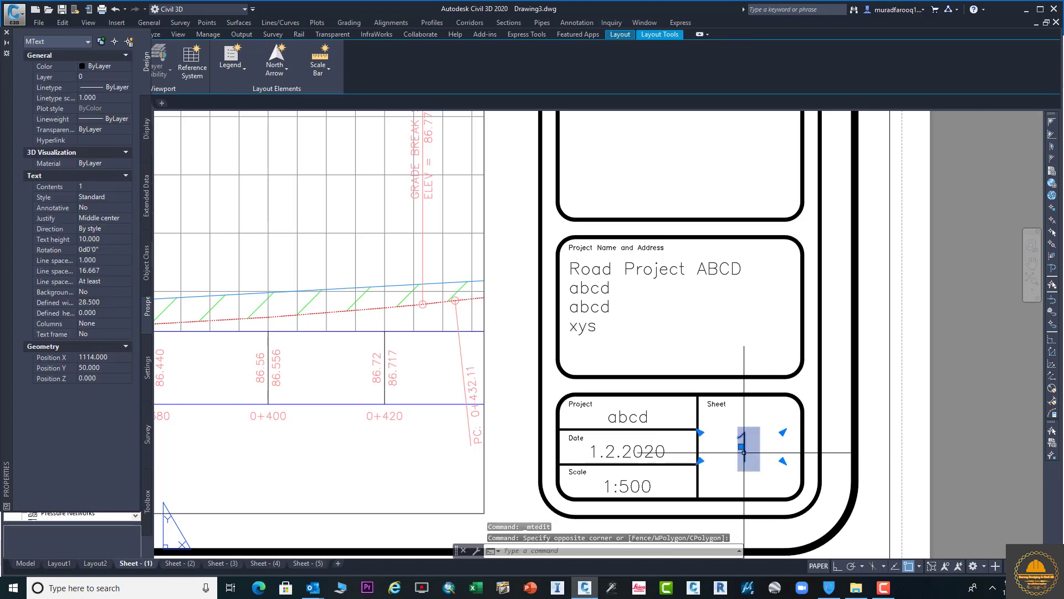
key(ctrl+c)
scroll(699, 280, up, 5)
scroll(703, 269, down, 5)
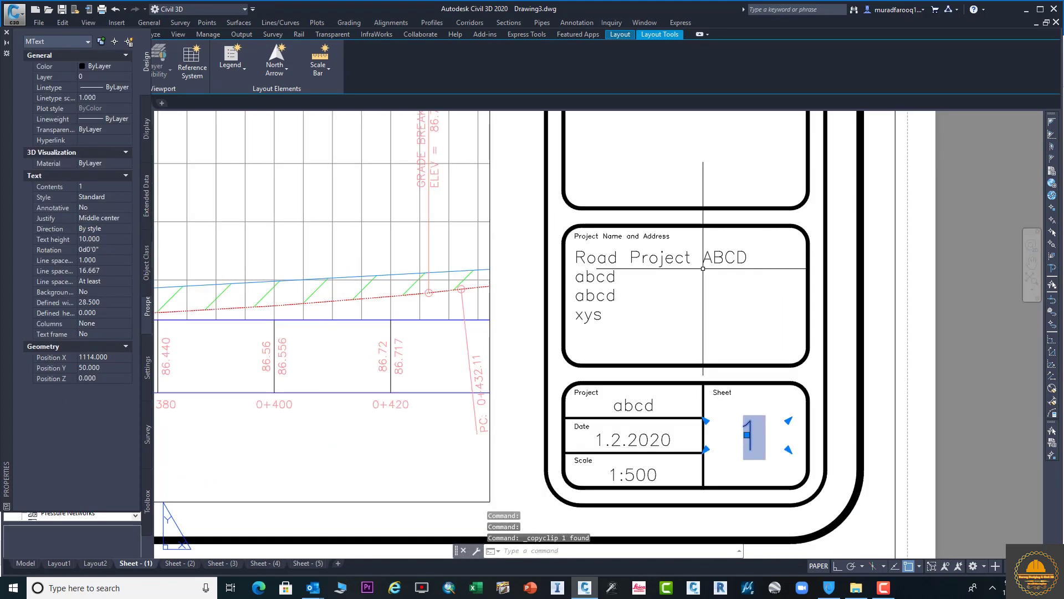
middle_drag(702, 268, 697, 427)
click(678, 292)
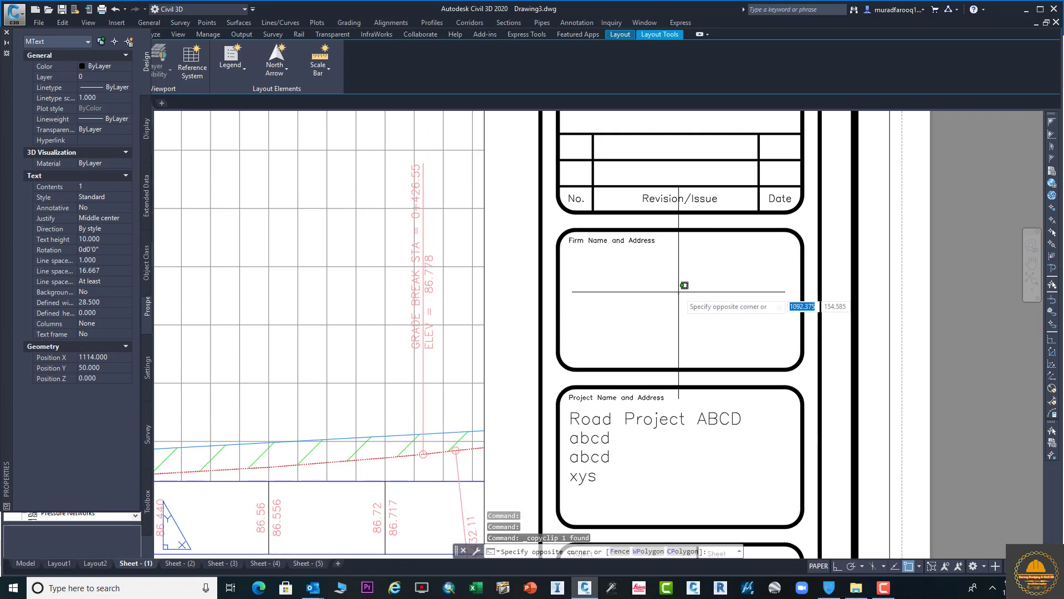
right_click(678, 291)
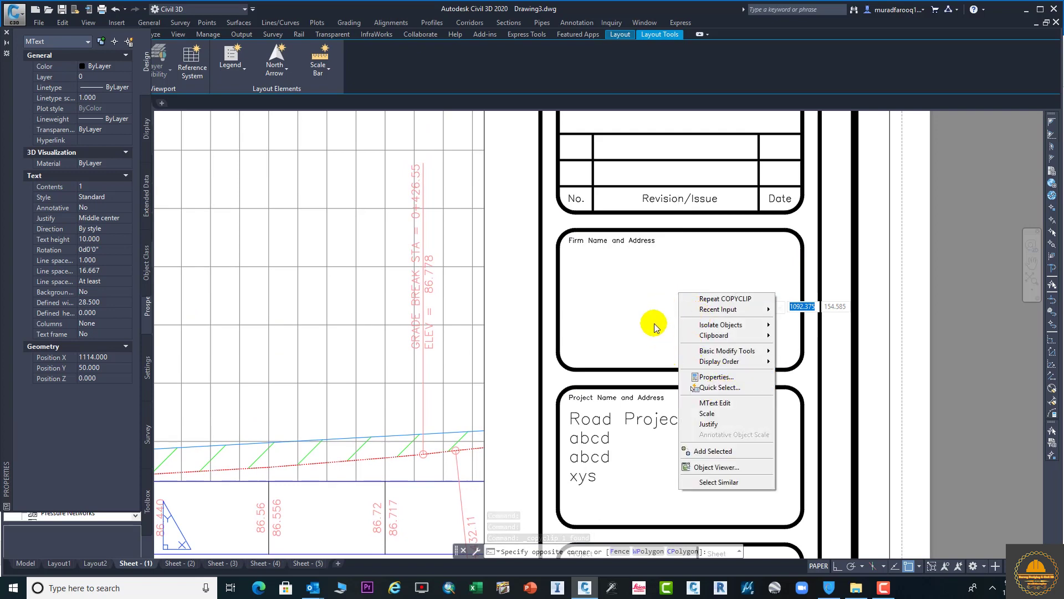
mouse_move(738, 336)
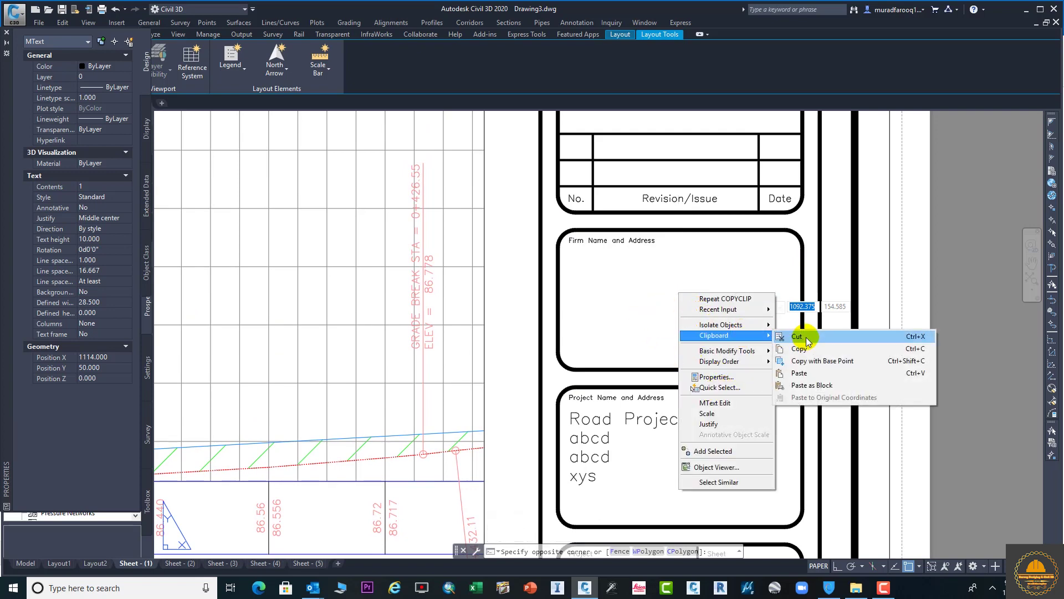
click(801, 373)
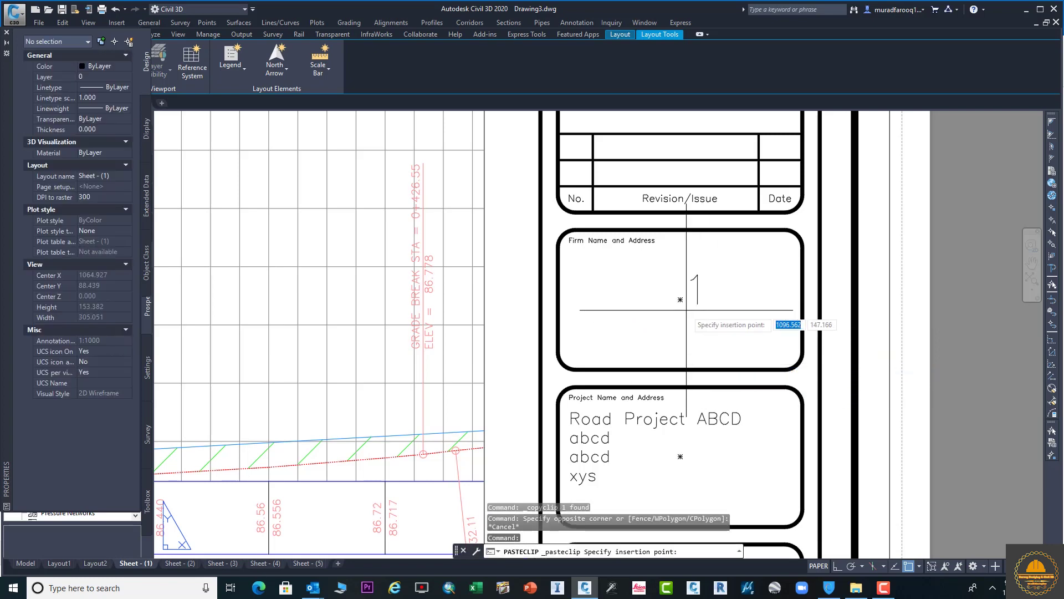
click(673, 285)
Replace the content of the pasted text in the Firm Name and Address box with "ABCD"
click(677, 278)
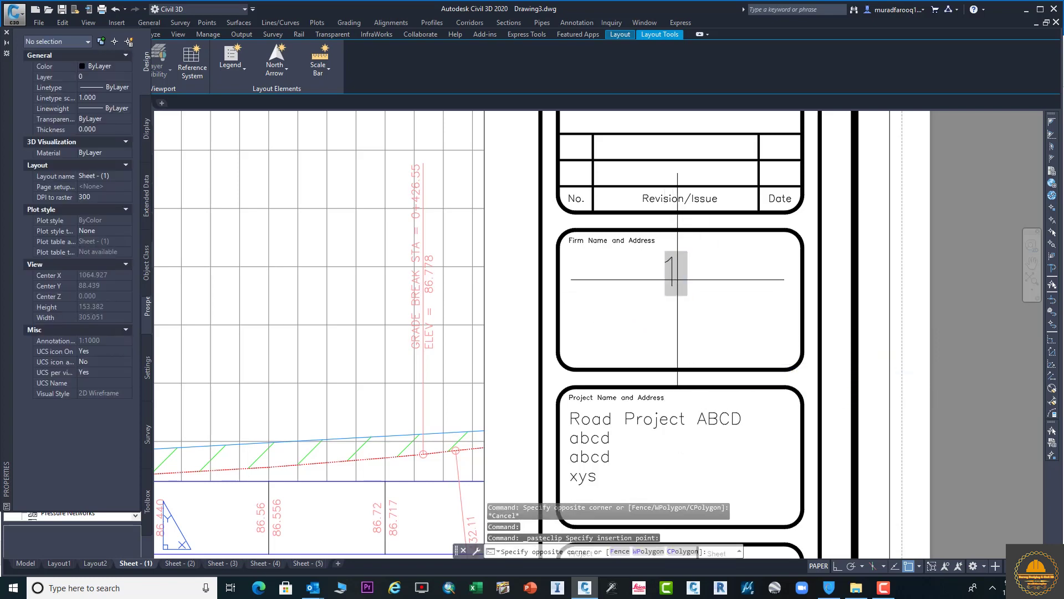
click(678, 279)
click(675, 269)
click(673, 259)
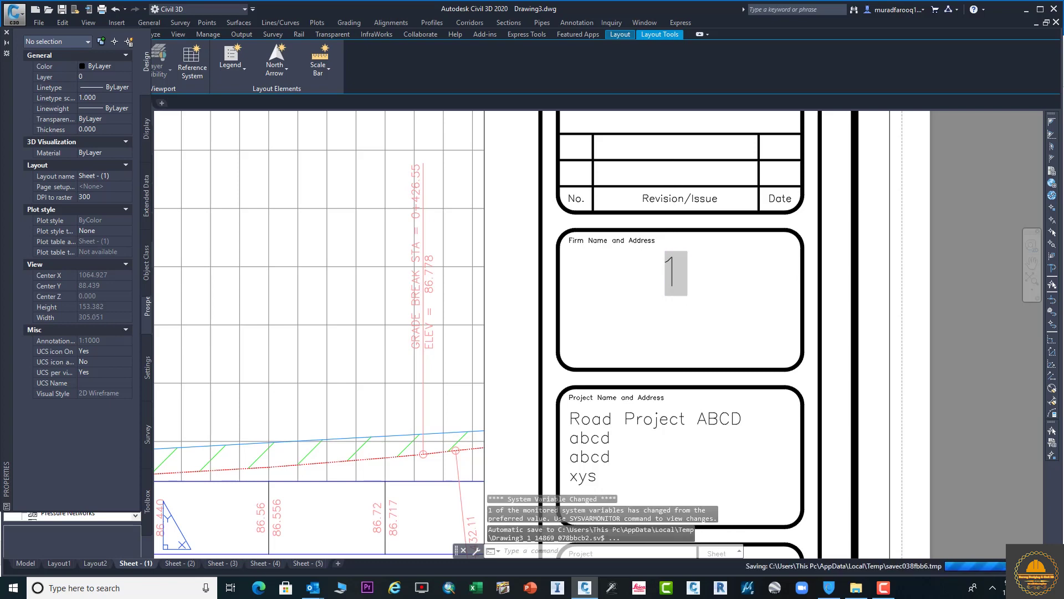
click(672, 277)
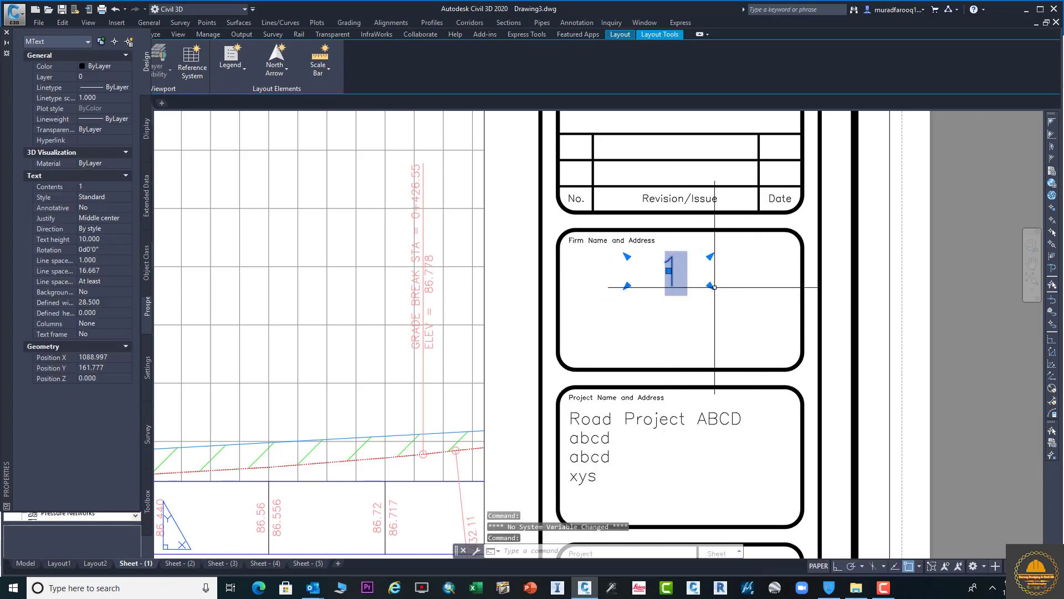
click(680, 273)
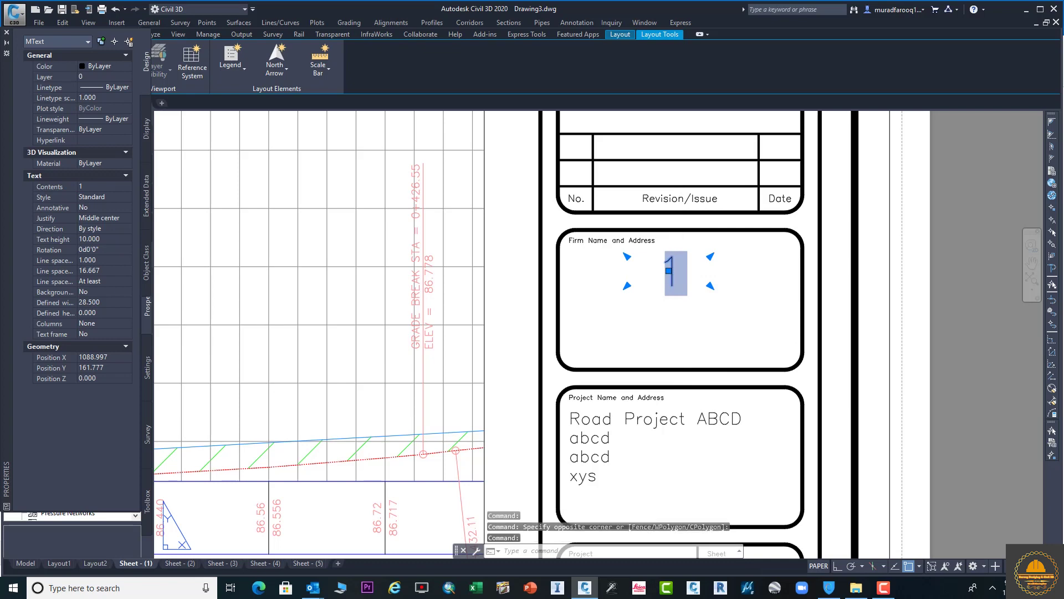
double_click(675, 270)
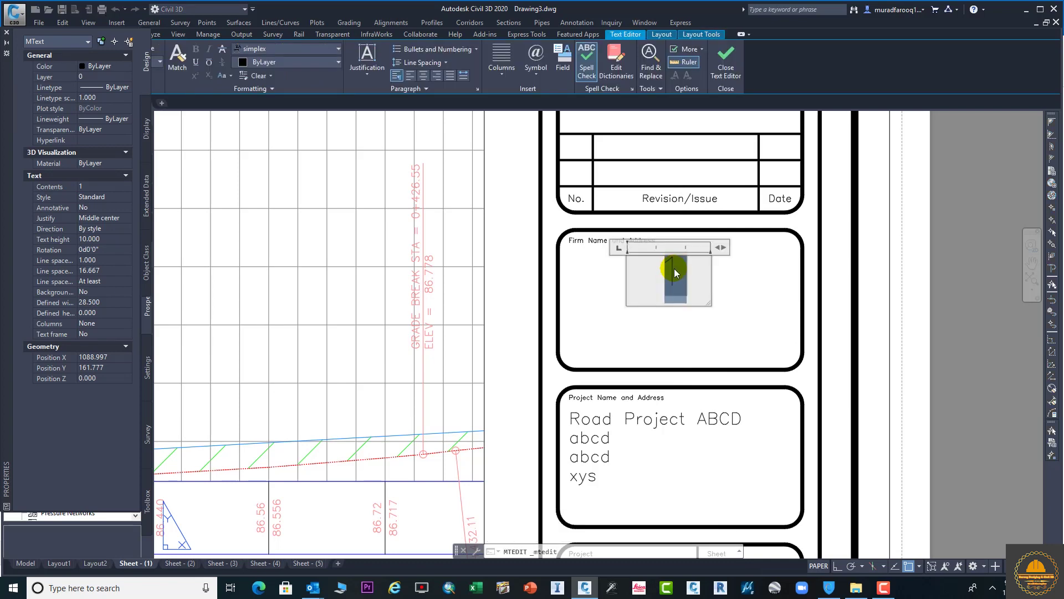
key(Delete)
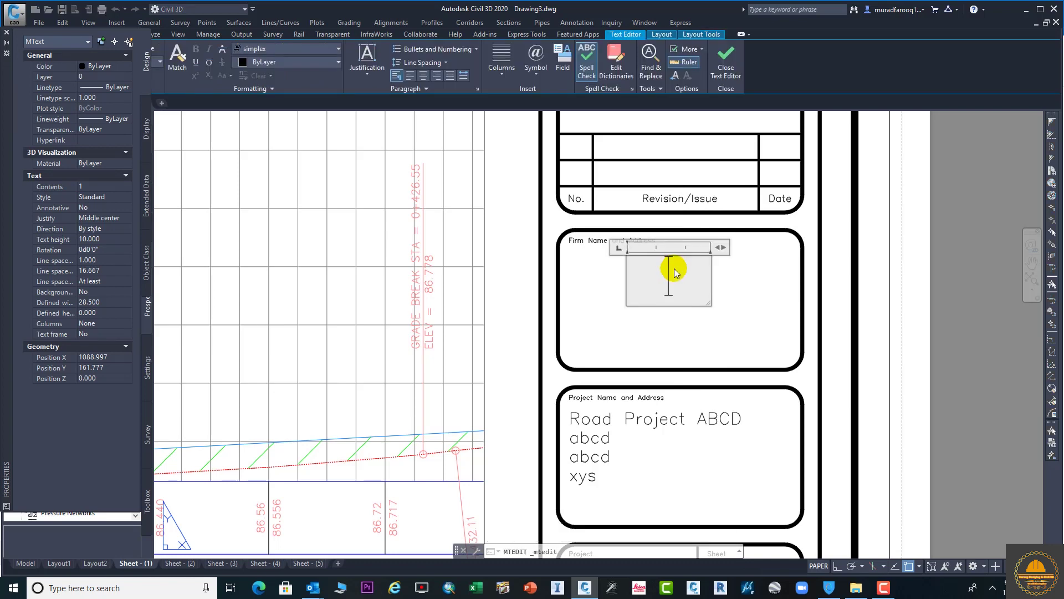
text(ABCD)
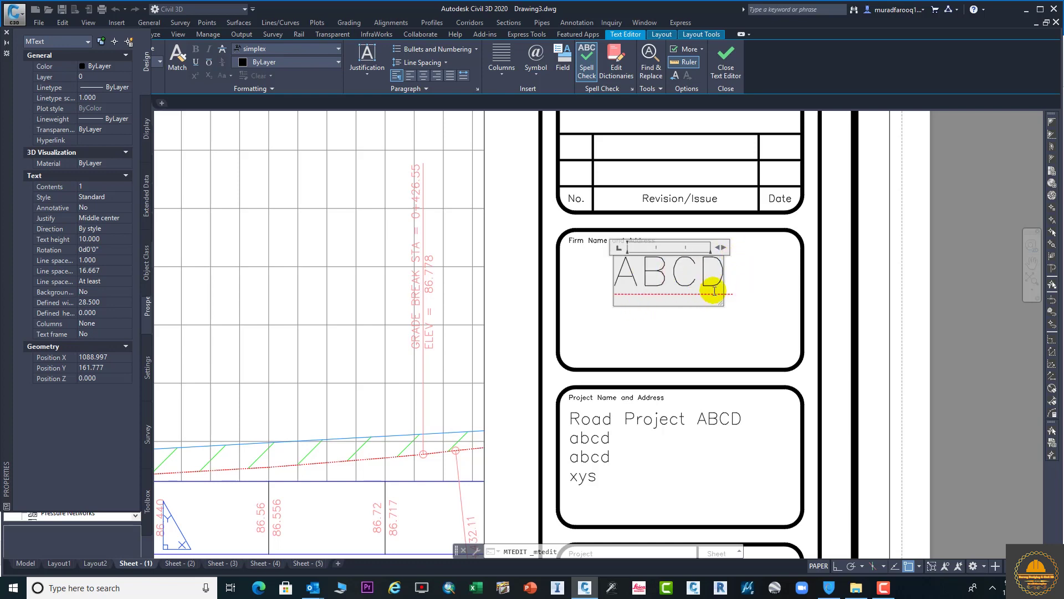
key(Escape)
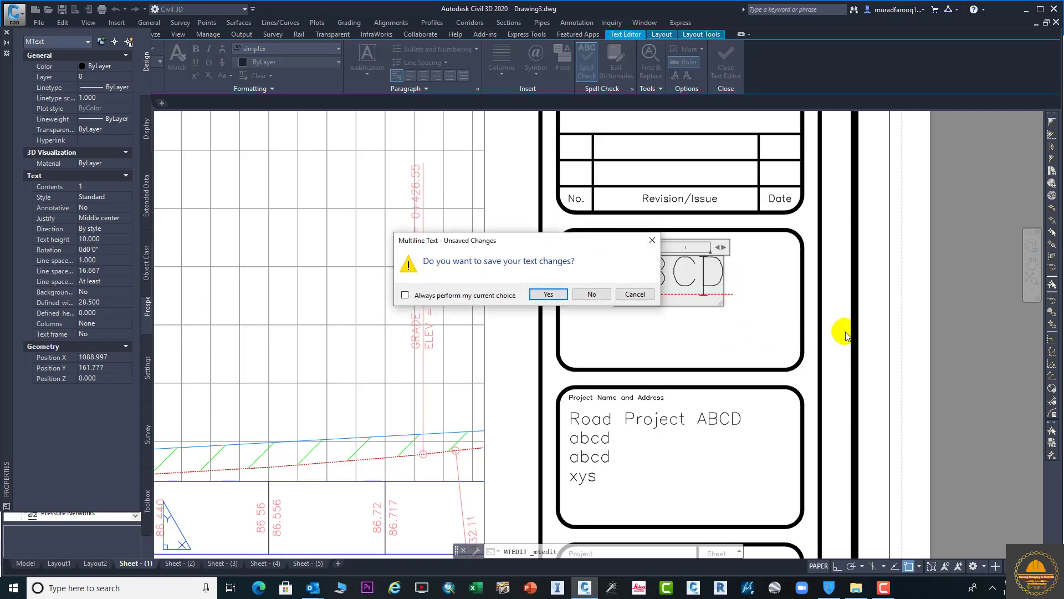
click(652, 240)
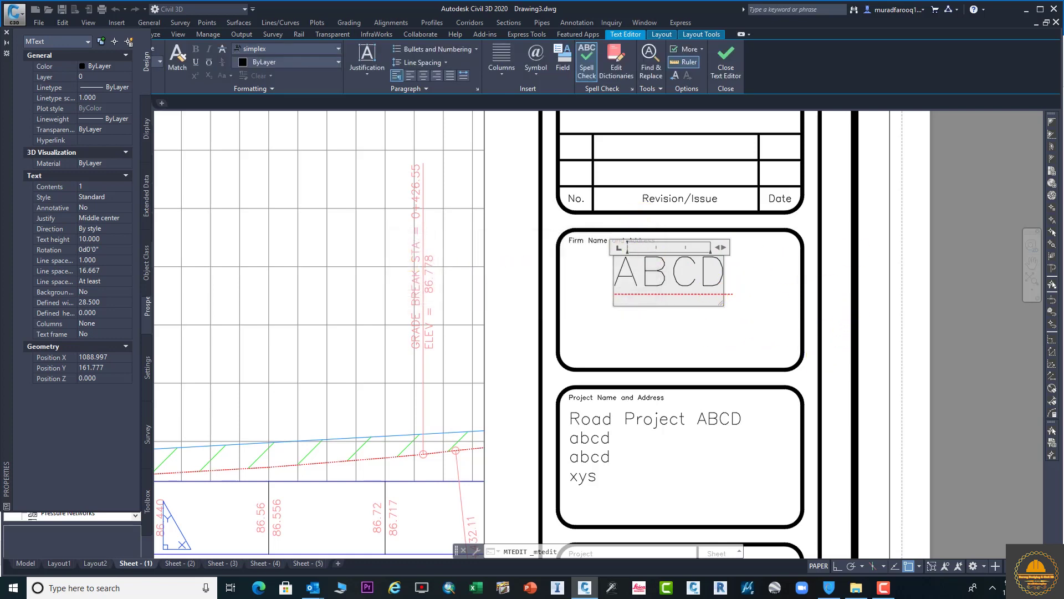
click(697, 151)
middle_drag(697, 151, 683, 216)
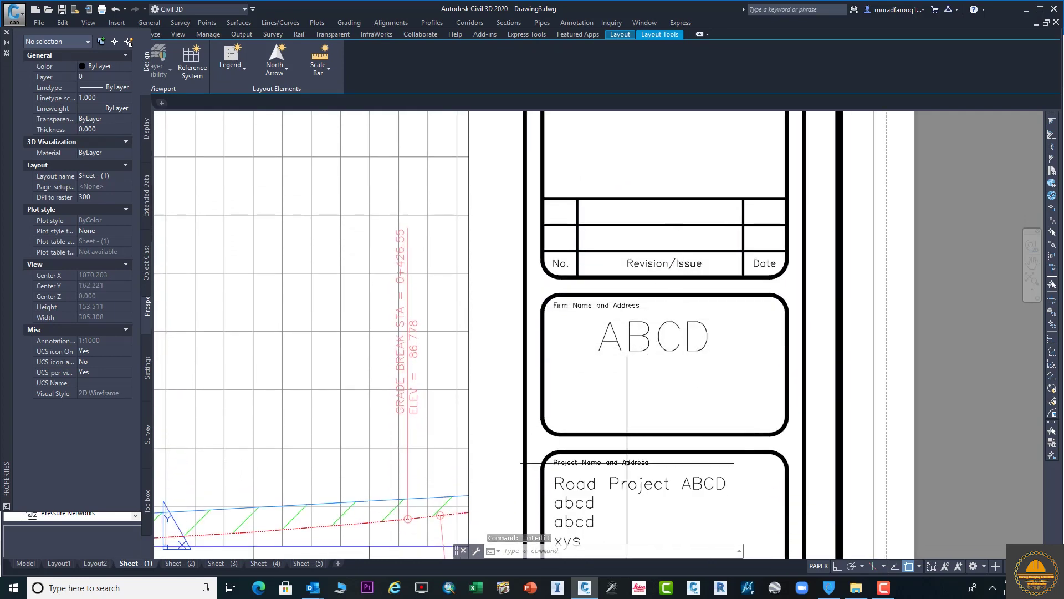
middle_drag(626, 462, 633, 394)
double_click(637, 416)
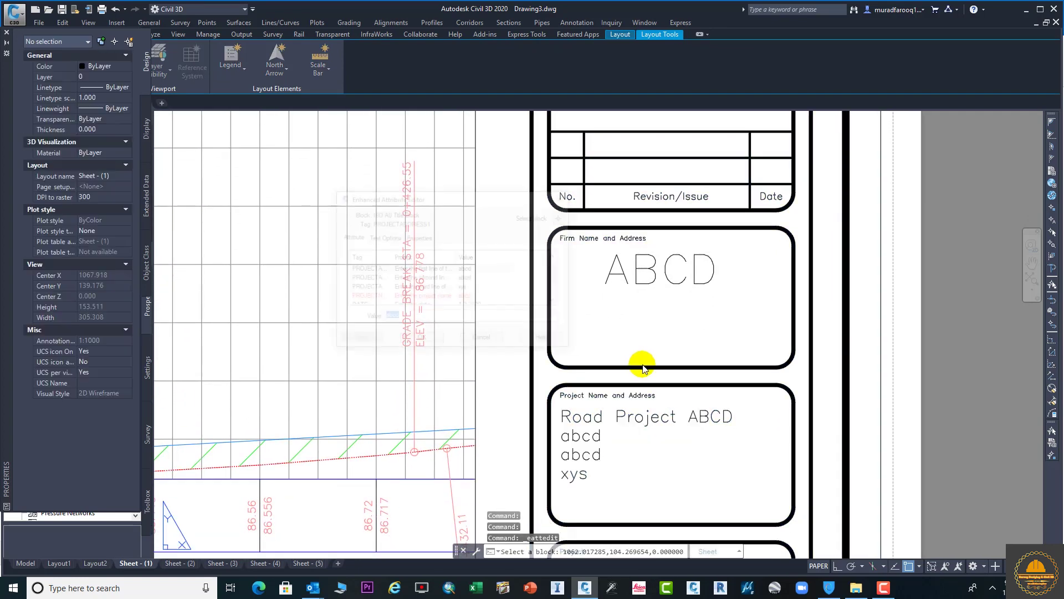
click(561, 201)
middle_drag(622, 271, 556, 360)
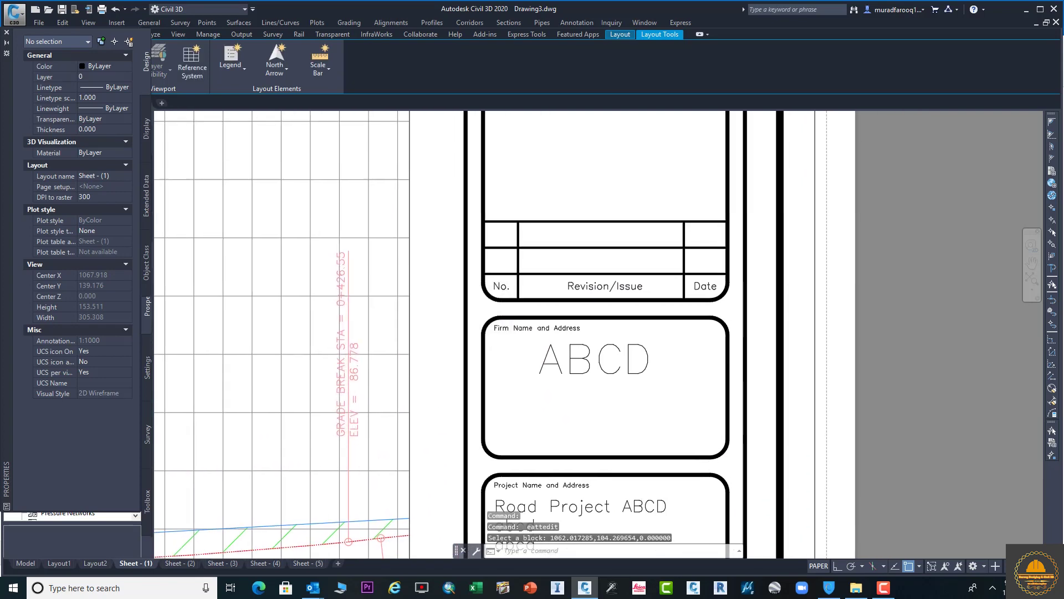
Examine the revision table and the General Notes area of the title block on Sheet - (1)
click(586, 296)
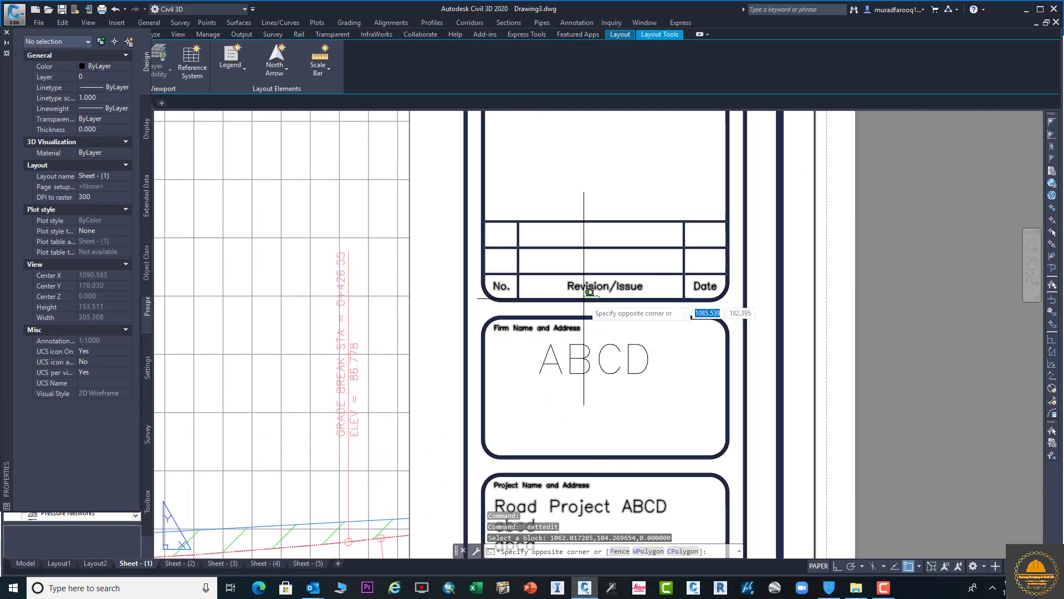
middle_drag(589, 291, 563, 393)
key(Escape)
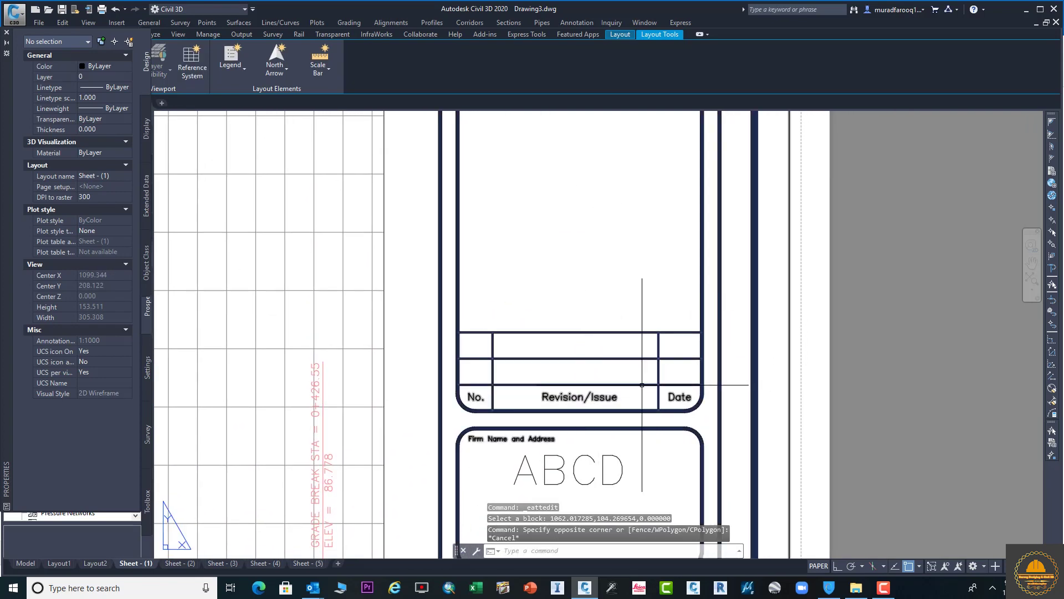
click(583, 369)
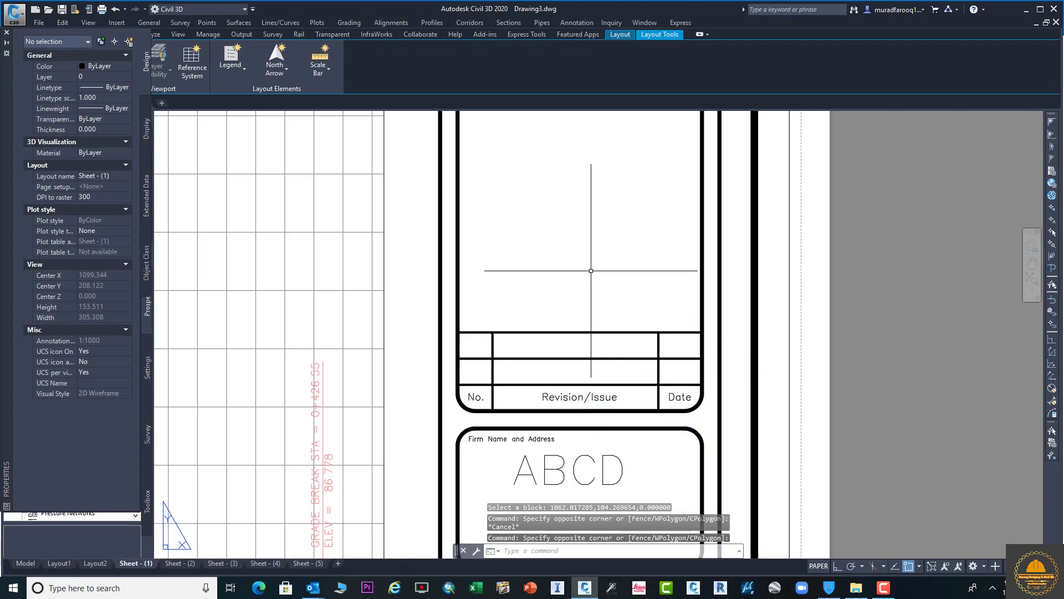
scroll(589, 334, down, 2)
scroll(613, 360, down, 2)
middle_drag(615, 310, 626, 488)
scroll(637, 277, down, 2)
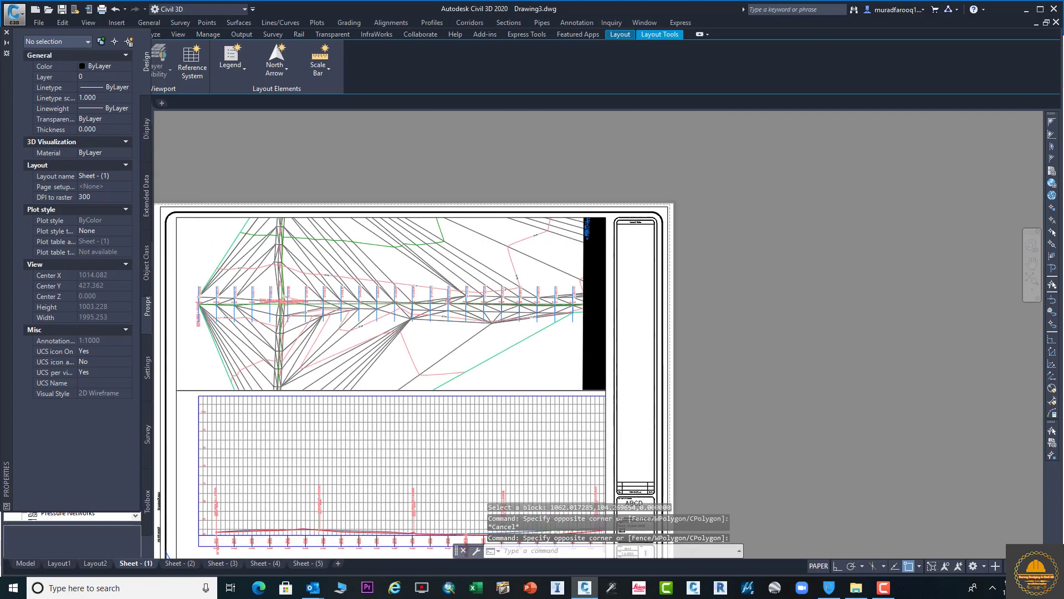
scroll(640, 263, up, 3)
scroll(642, 271, up, 6)
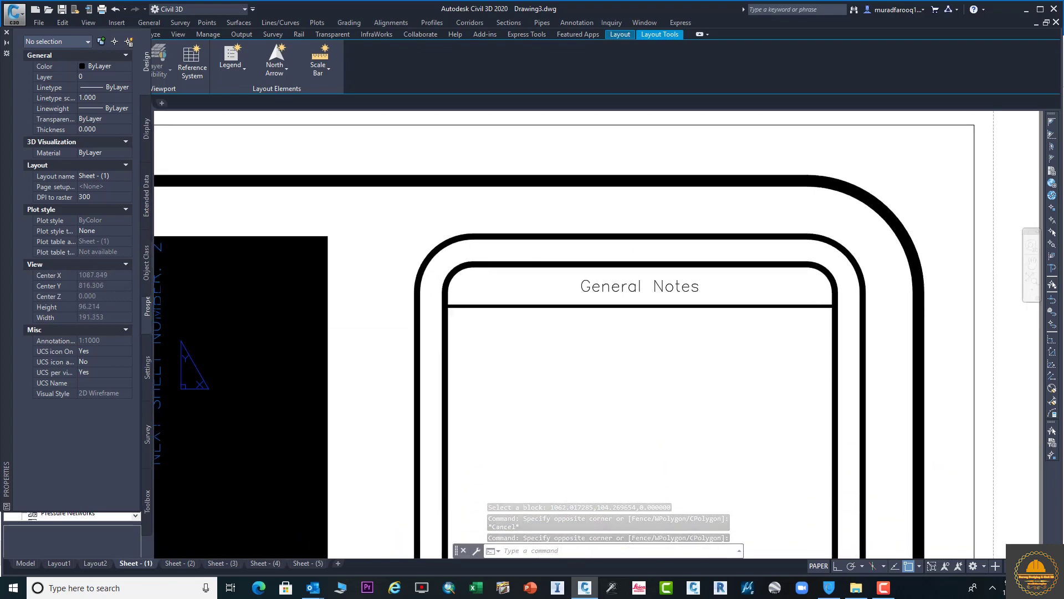
middle_drag(654, 321, 621, 256)
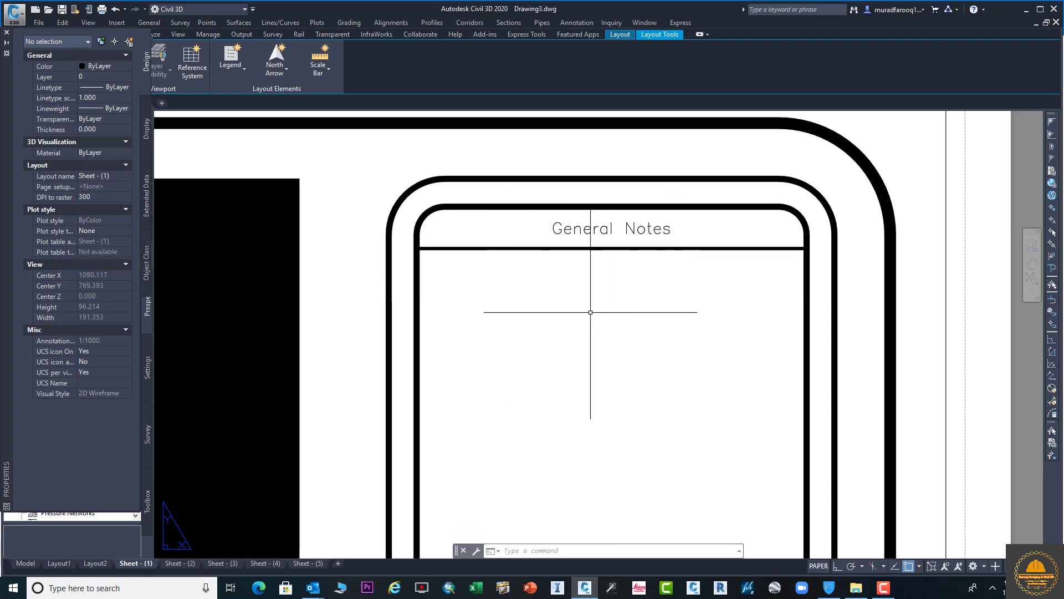
Review the filled-in title block and the overall plan and profile layout of Sheet - (1)
scroll(591, 312, down, 4)
scroll(633, 324, down, 3)
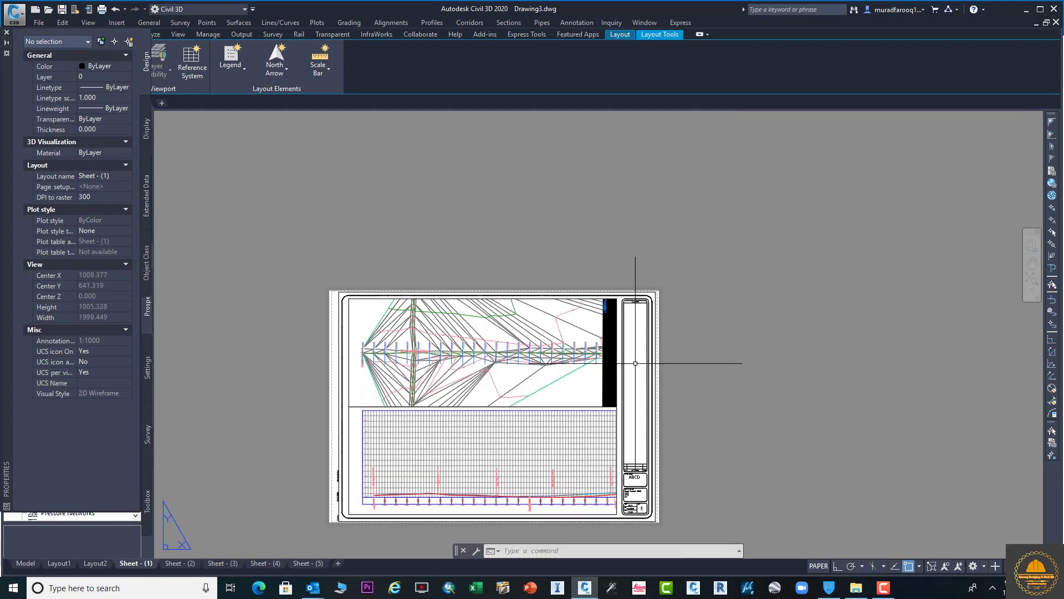
scroll(628, 412, up, 5)
scroll(665, 388, down, 2)
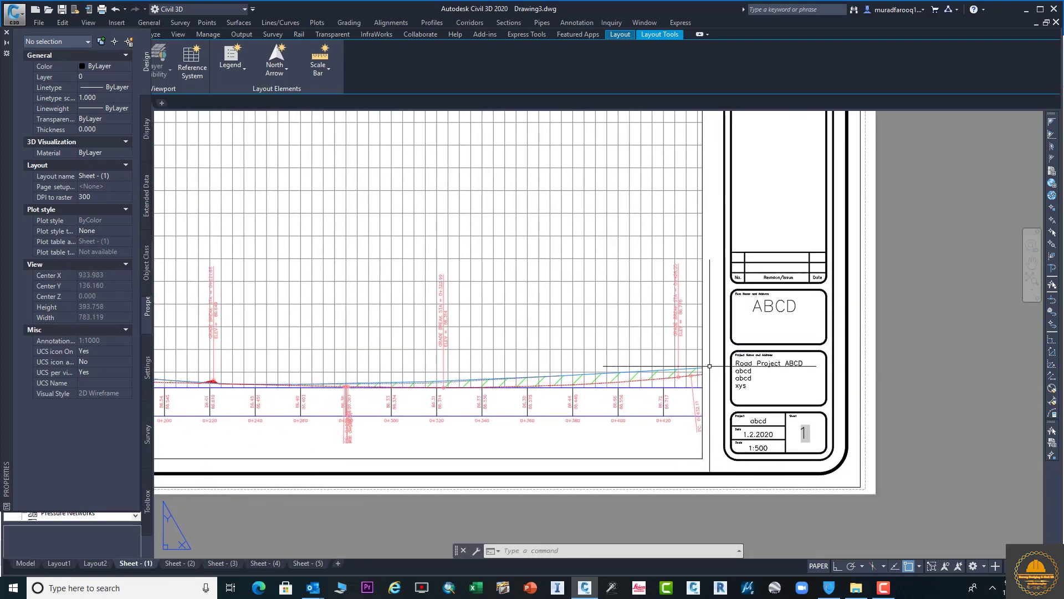
scroll(484, 351, down, 3)
scroll(484, 351, down, 2)
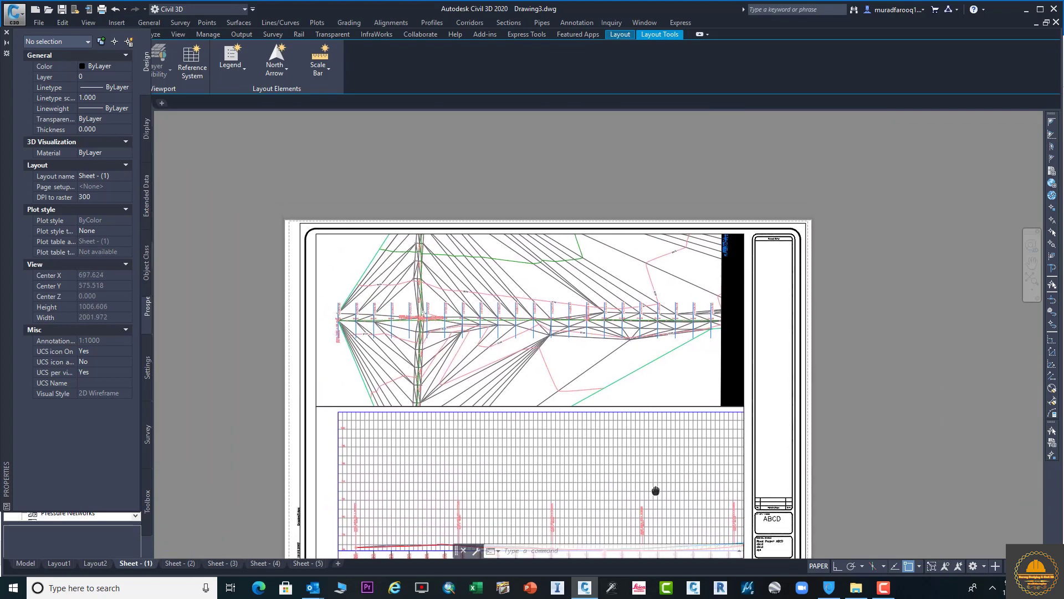
middle_drag(588, 367, 566, 275)
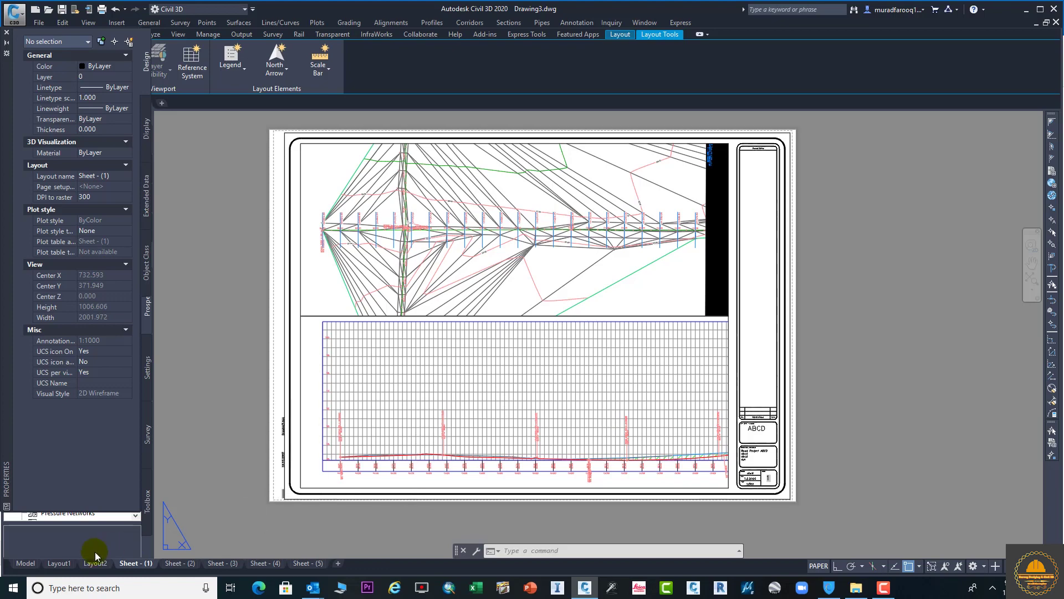
Switch to model space and inspect the alignment's view frames and the profile views
click(25, 563)
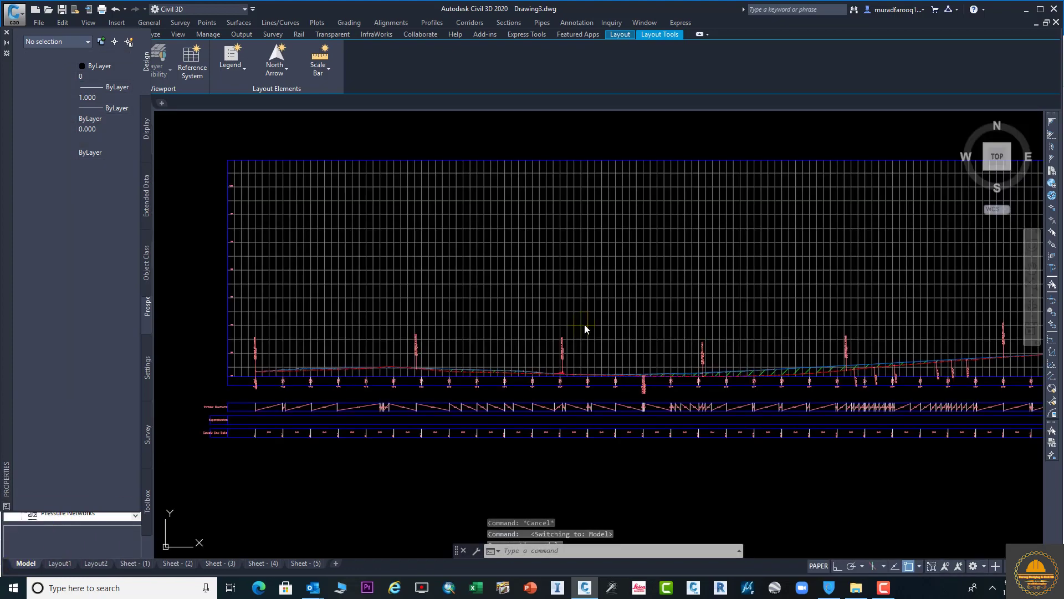
scroll(610, 319, down, 2)
scroll(634, 311, down, 5)
middle_drag(613, 233, 672, 418)
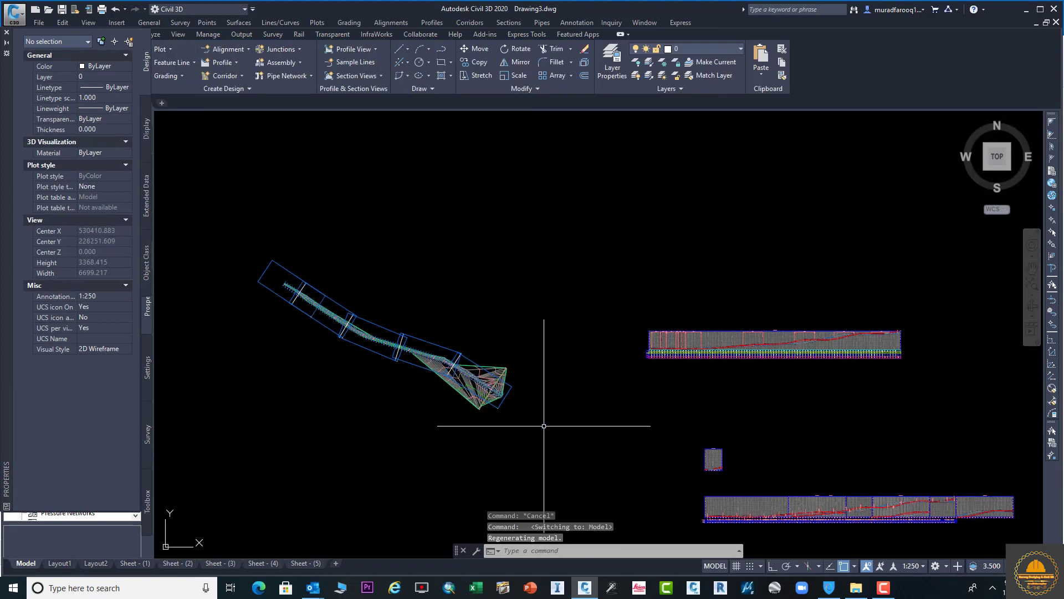
scroll(550, 426, up, 4)
scroll(550, 426, down, 3)
scroll(605, 438, up, 5)
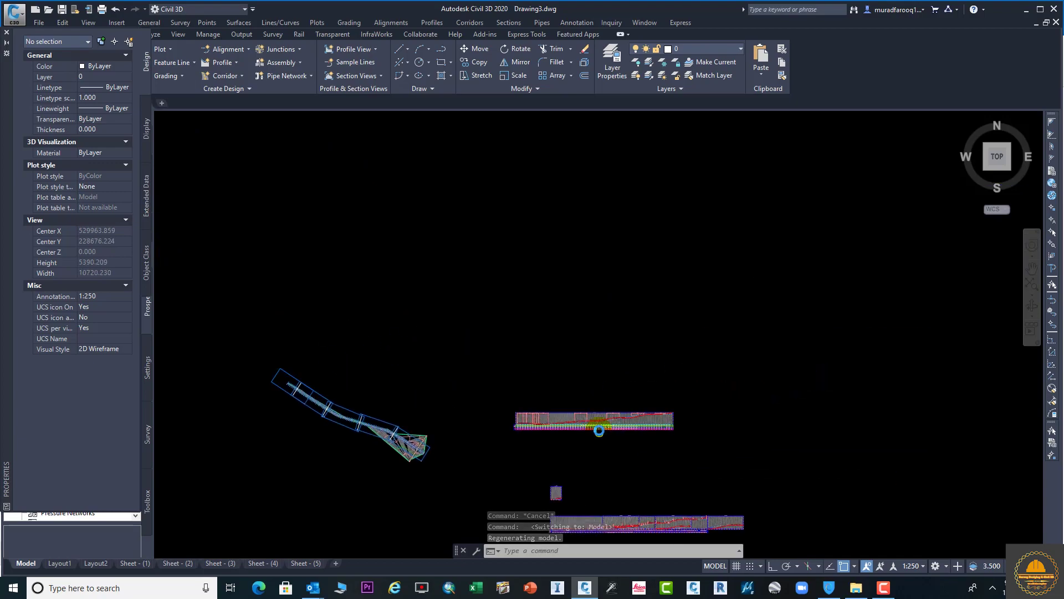
scroll(637, 442, up, 2)
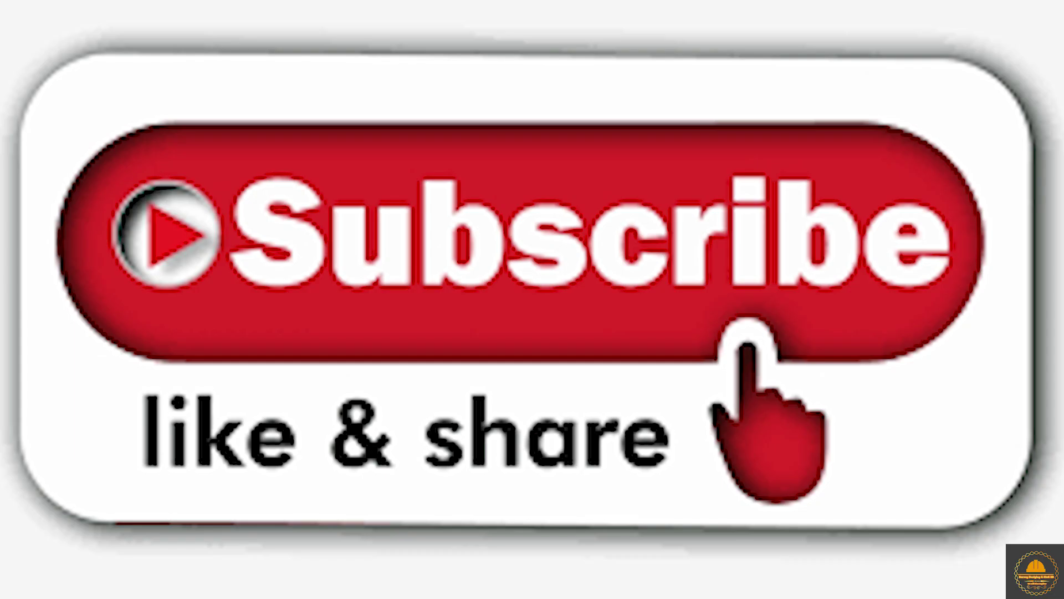